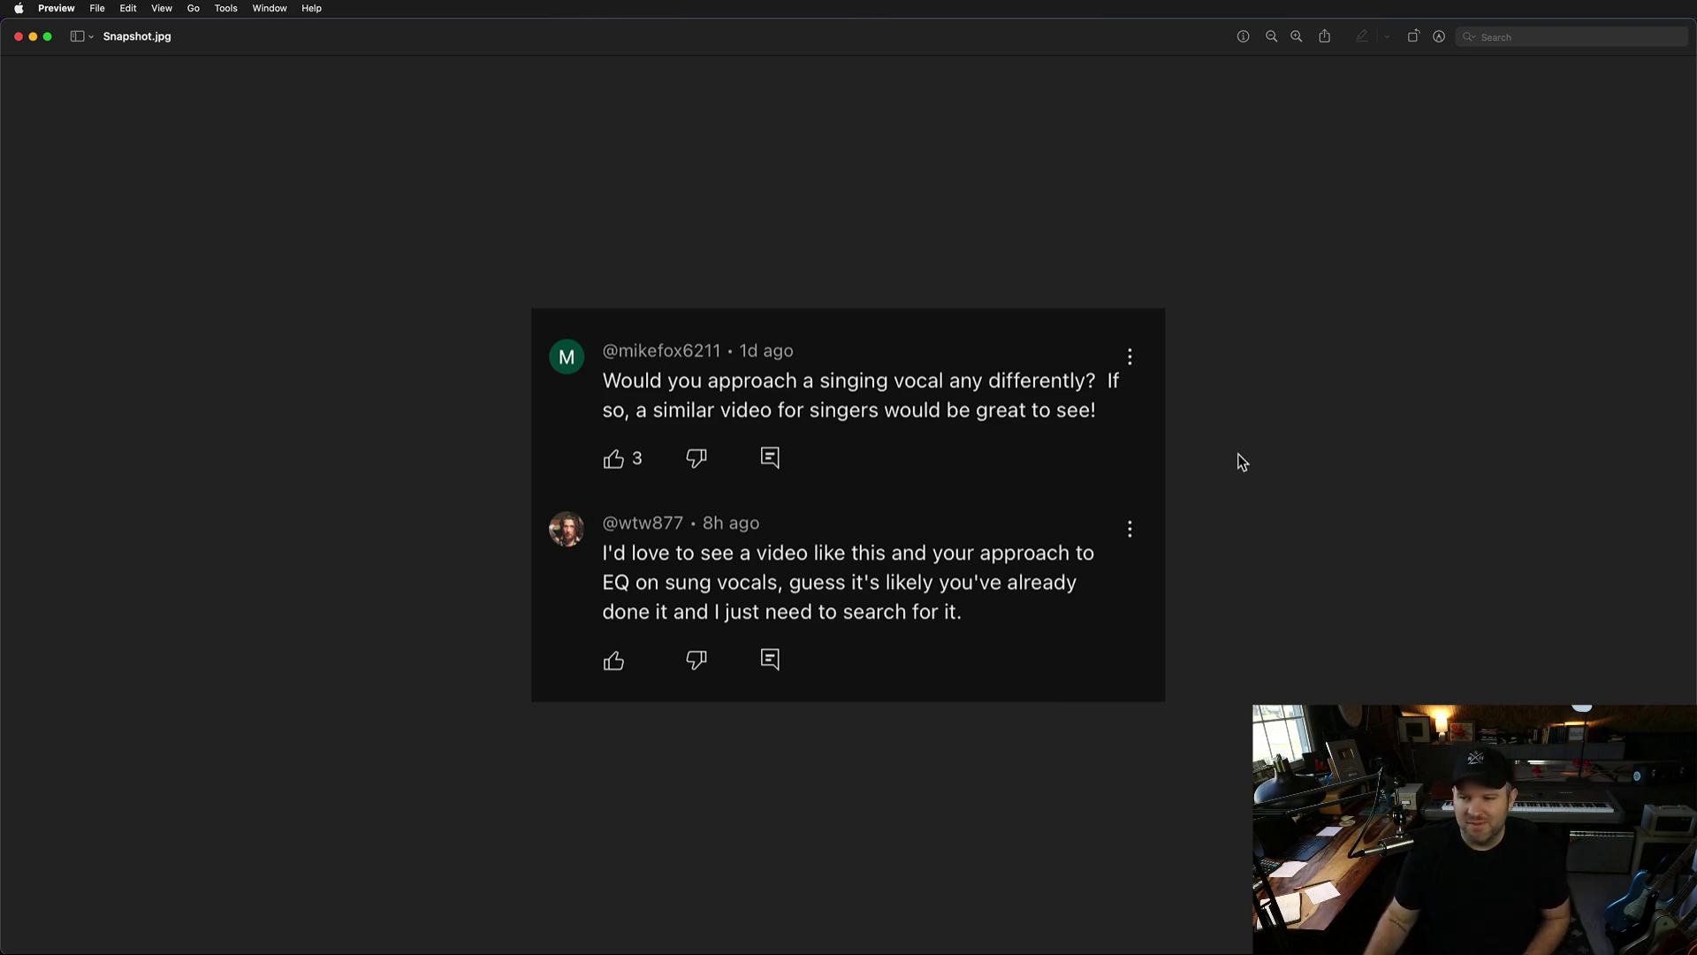
# Switch to Studio One, place the playhead at the first vocal phrase just before bar 22, and solo the vocal track
pyautogui.press('super+Tab')
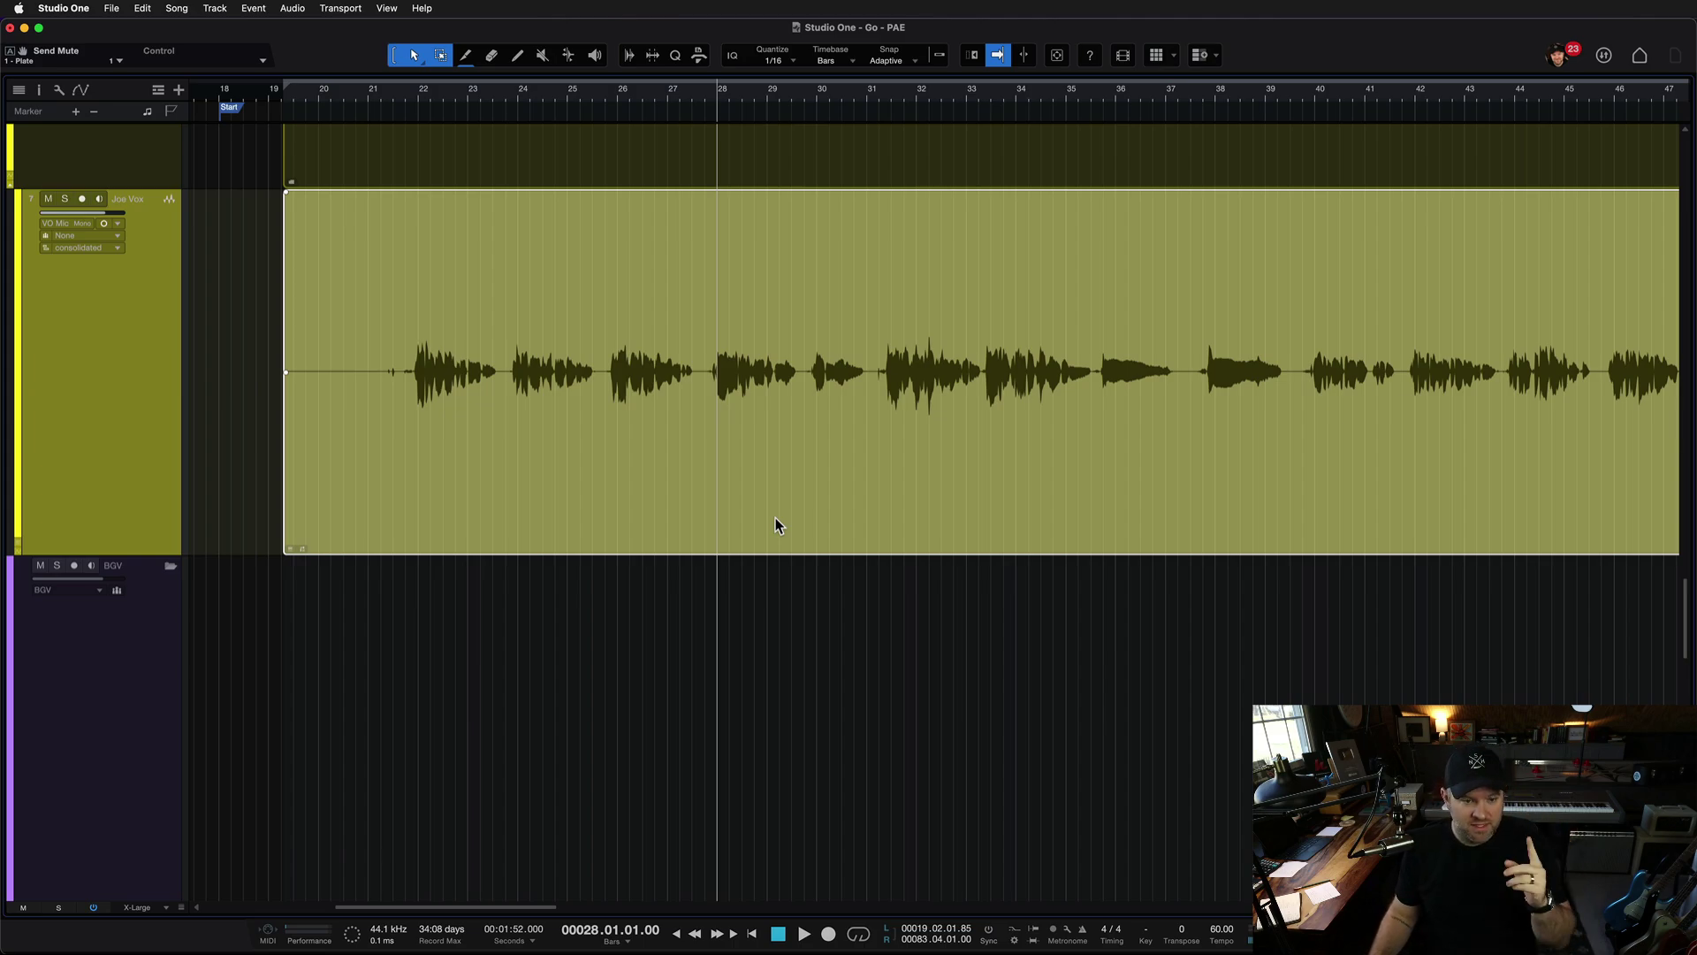
pyautogui.scroll(5, 401, 448)
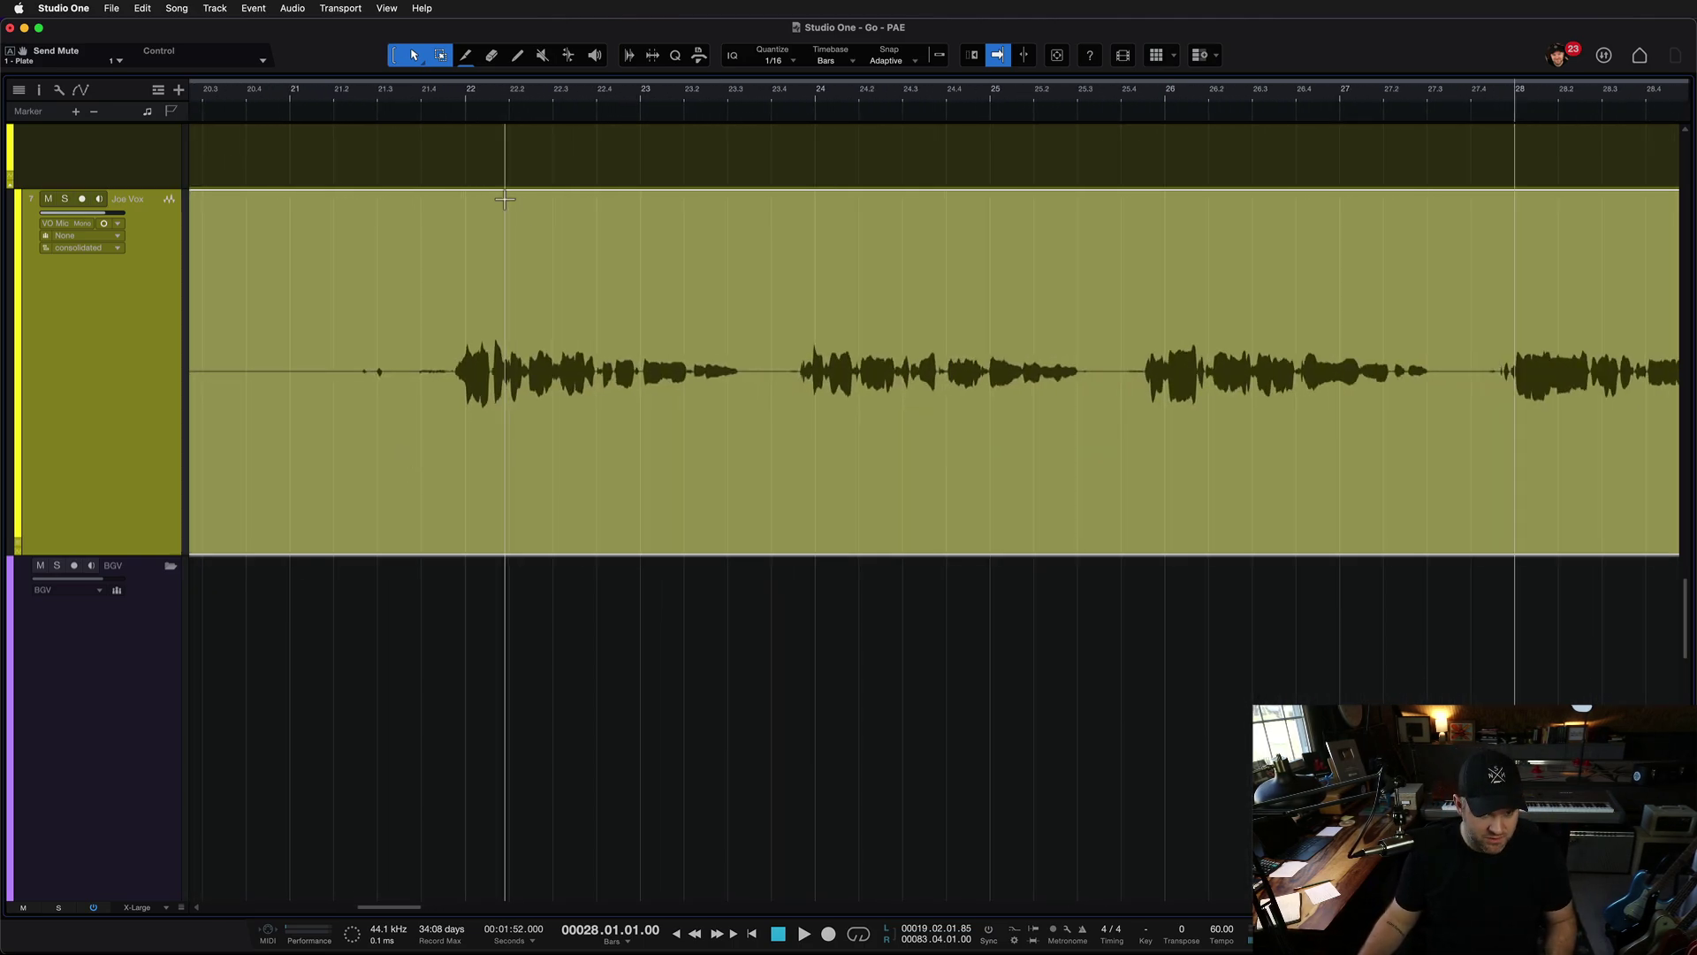
pyautogui.click(457, 99)
pyautogui.scroll(-1, 395, 374)
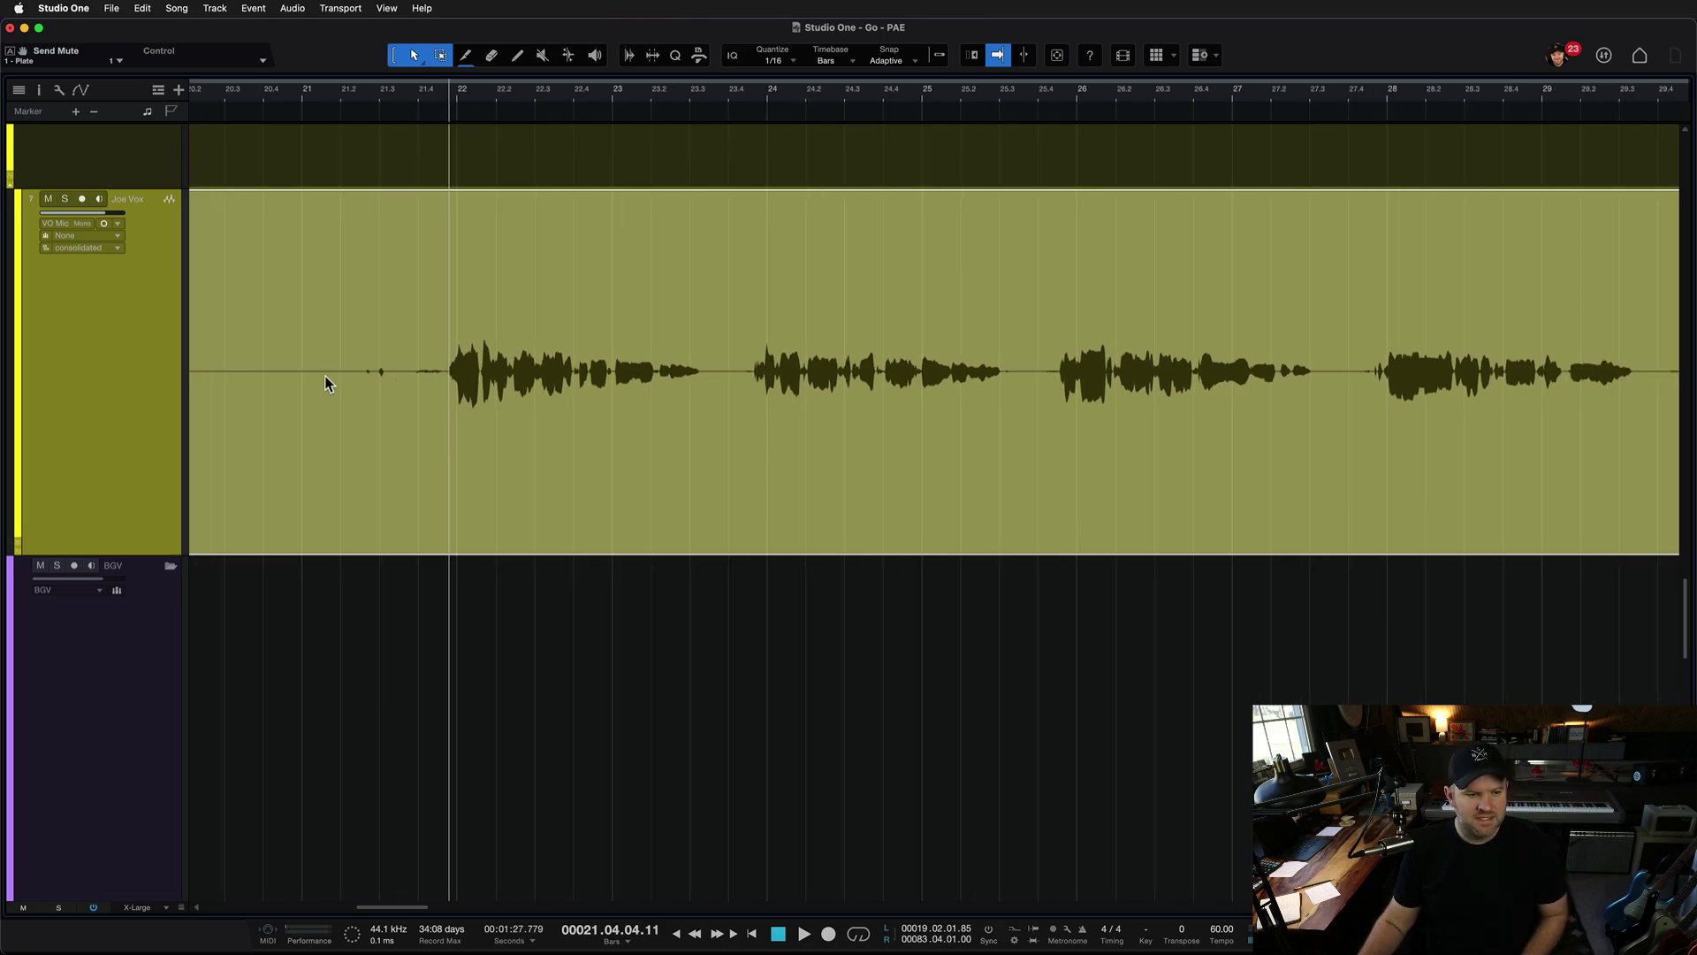
pyautogui.press('s')
pyautogui.scroll(3, 281, 422)
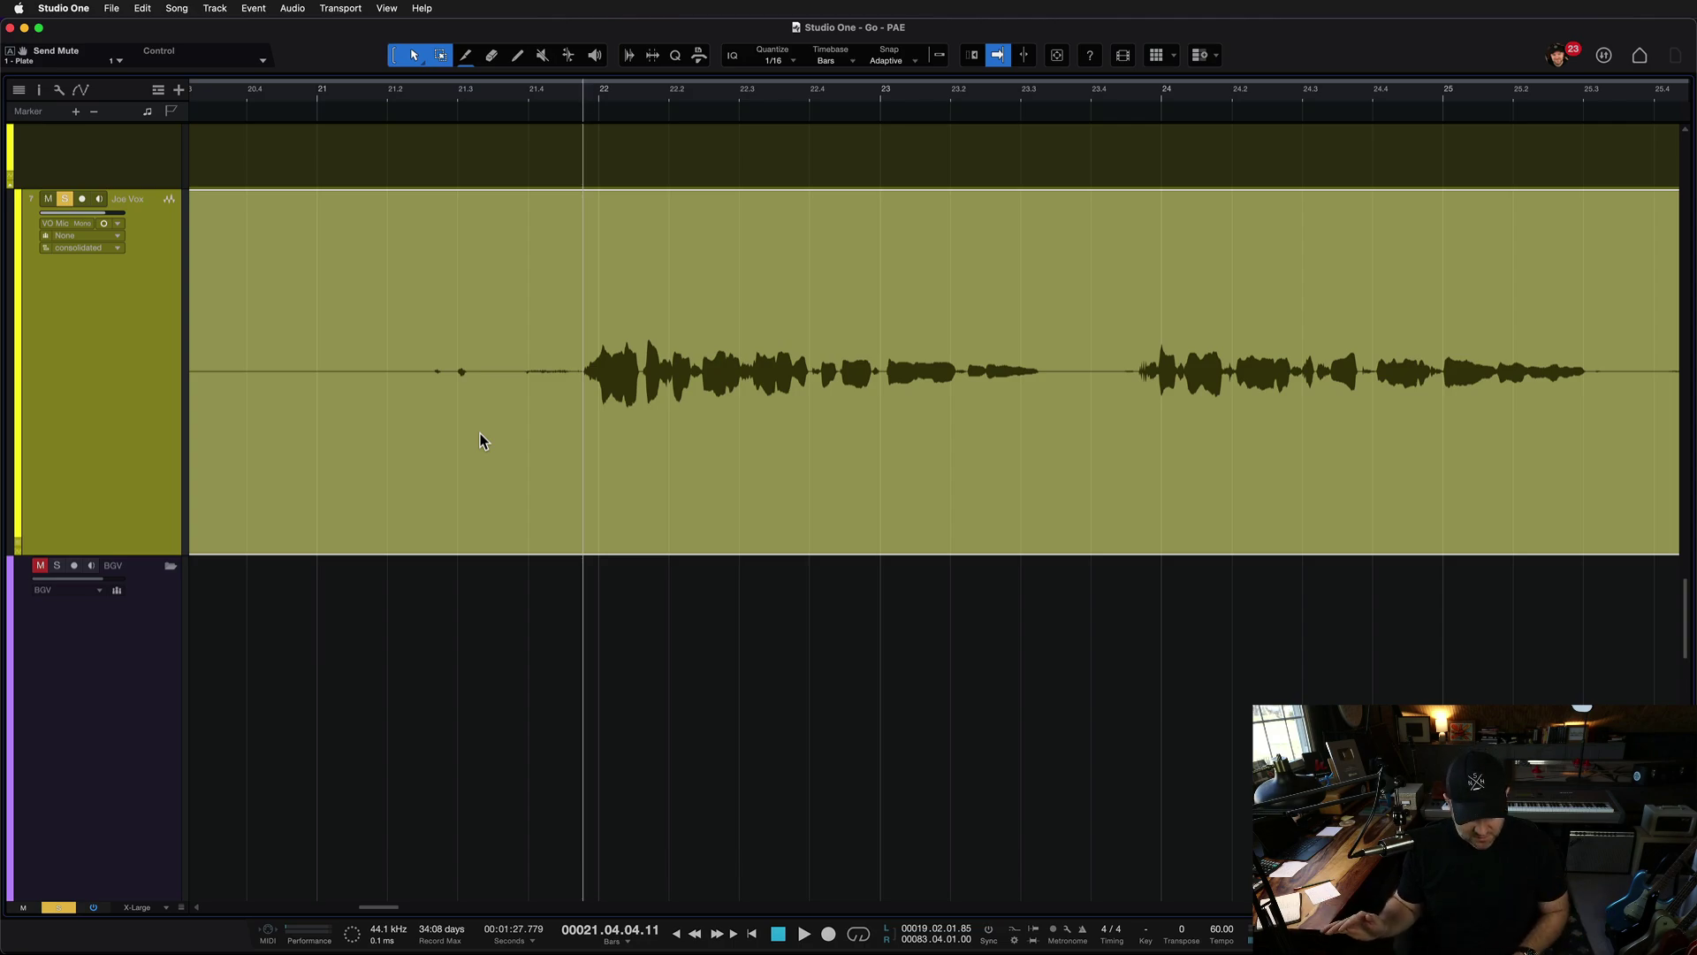
# Open the vocal channel's Pro EQ clear of the waveform and play the opening phrase with its flat curve
pyautogui.press('F11')
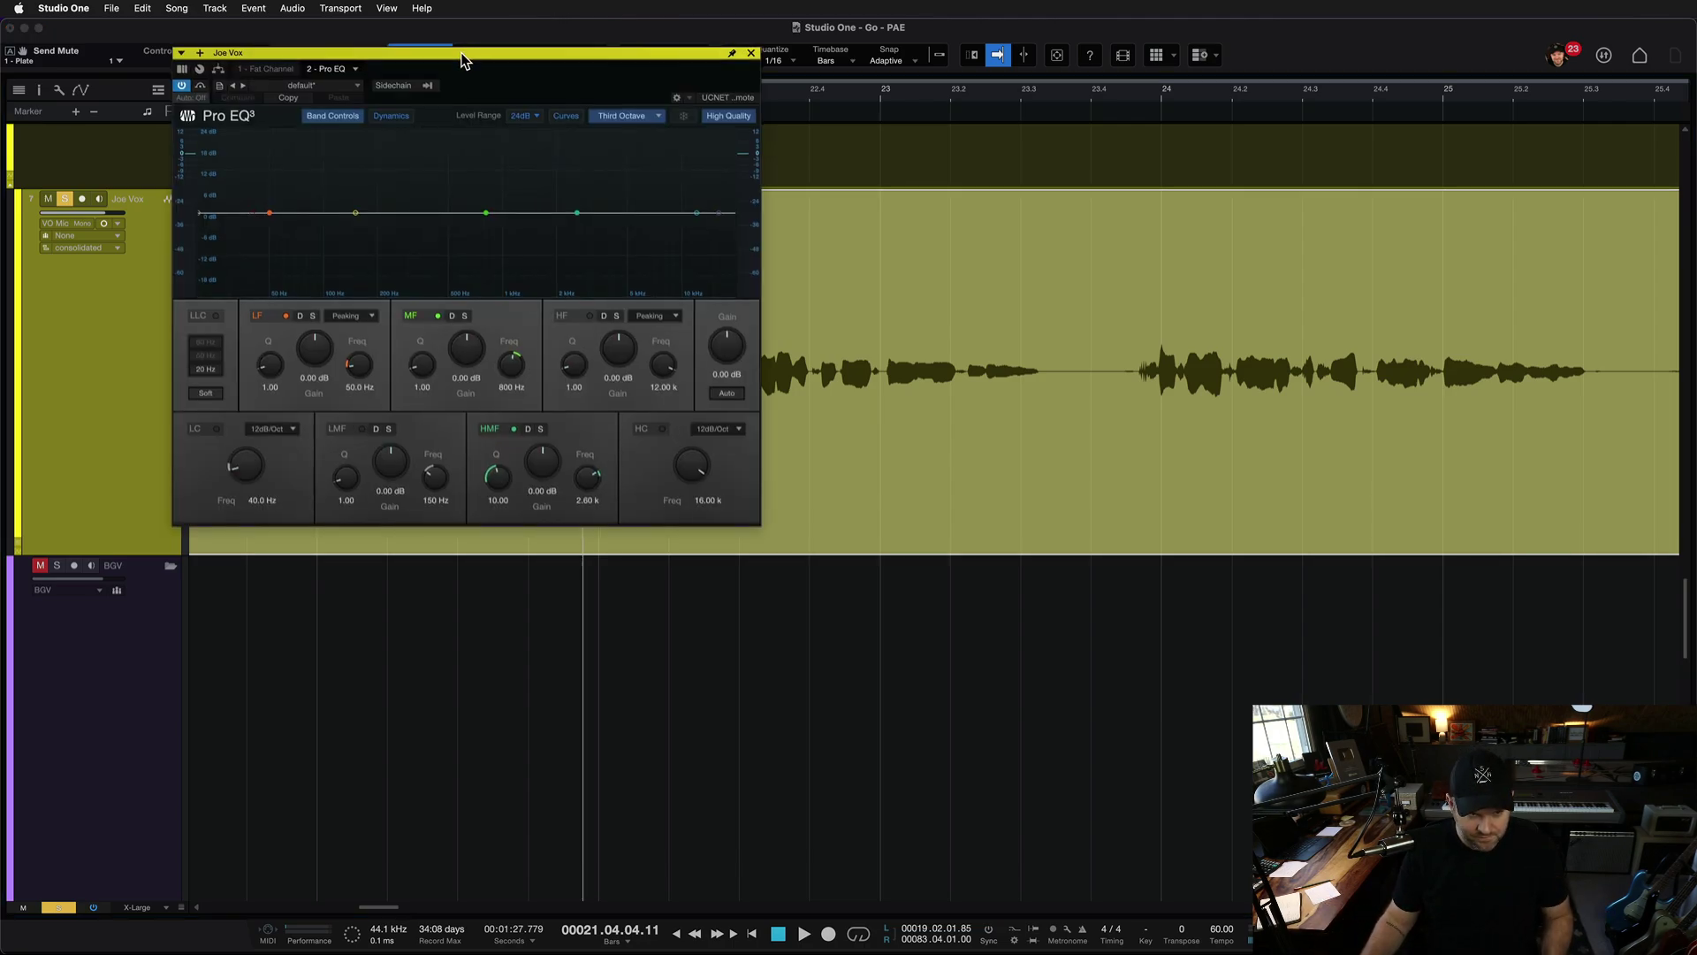
pyautogui.moveTo(464, 55); pyautogui.dragTo(386, 493)
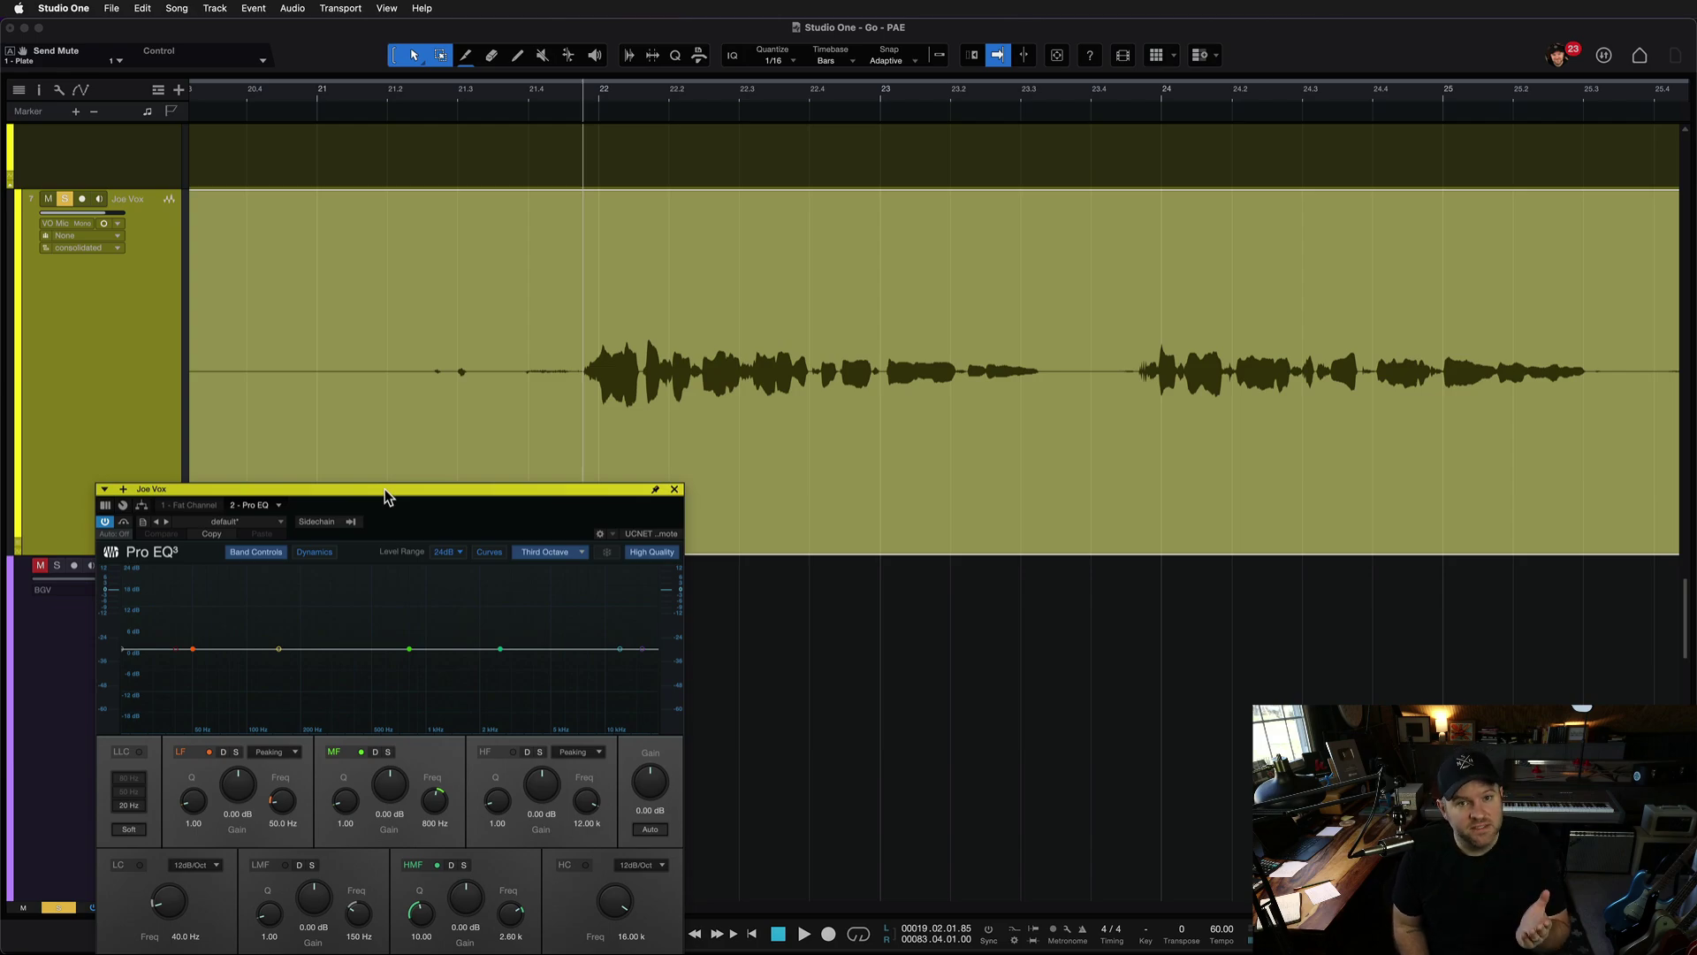
pyautogui.press('space')
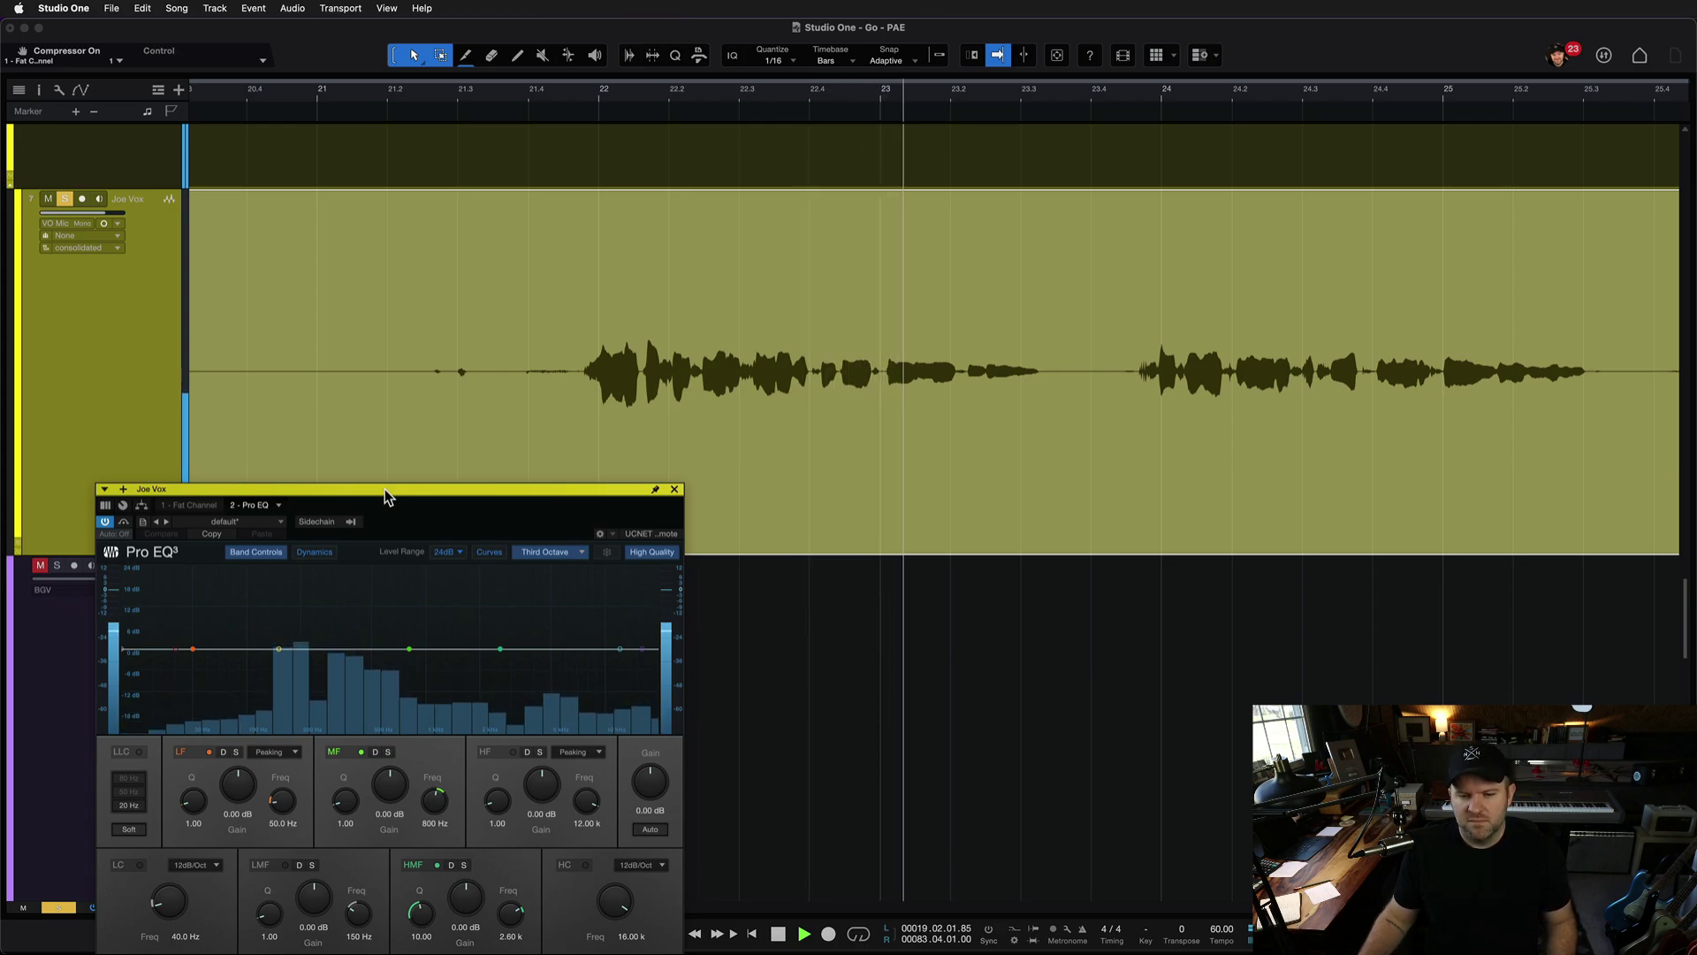
pyautogui.press('space')
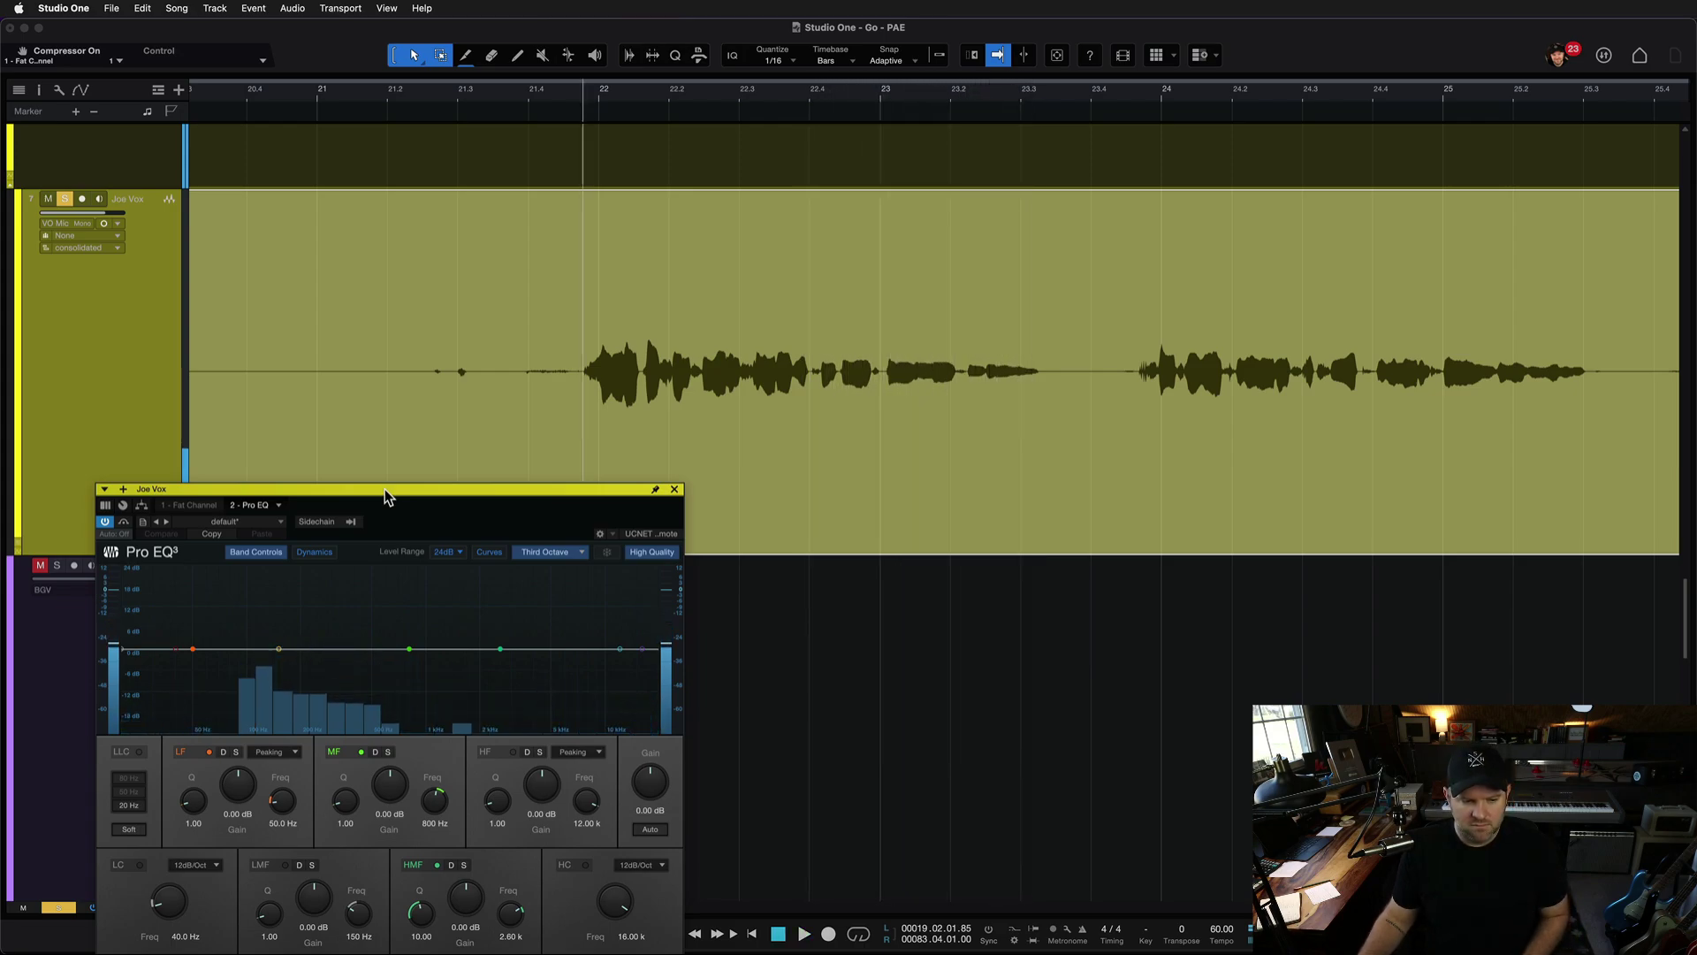
pyautogui.press('space')
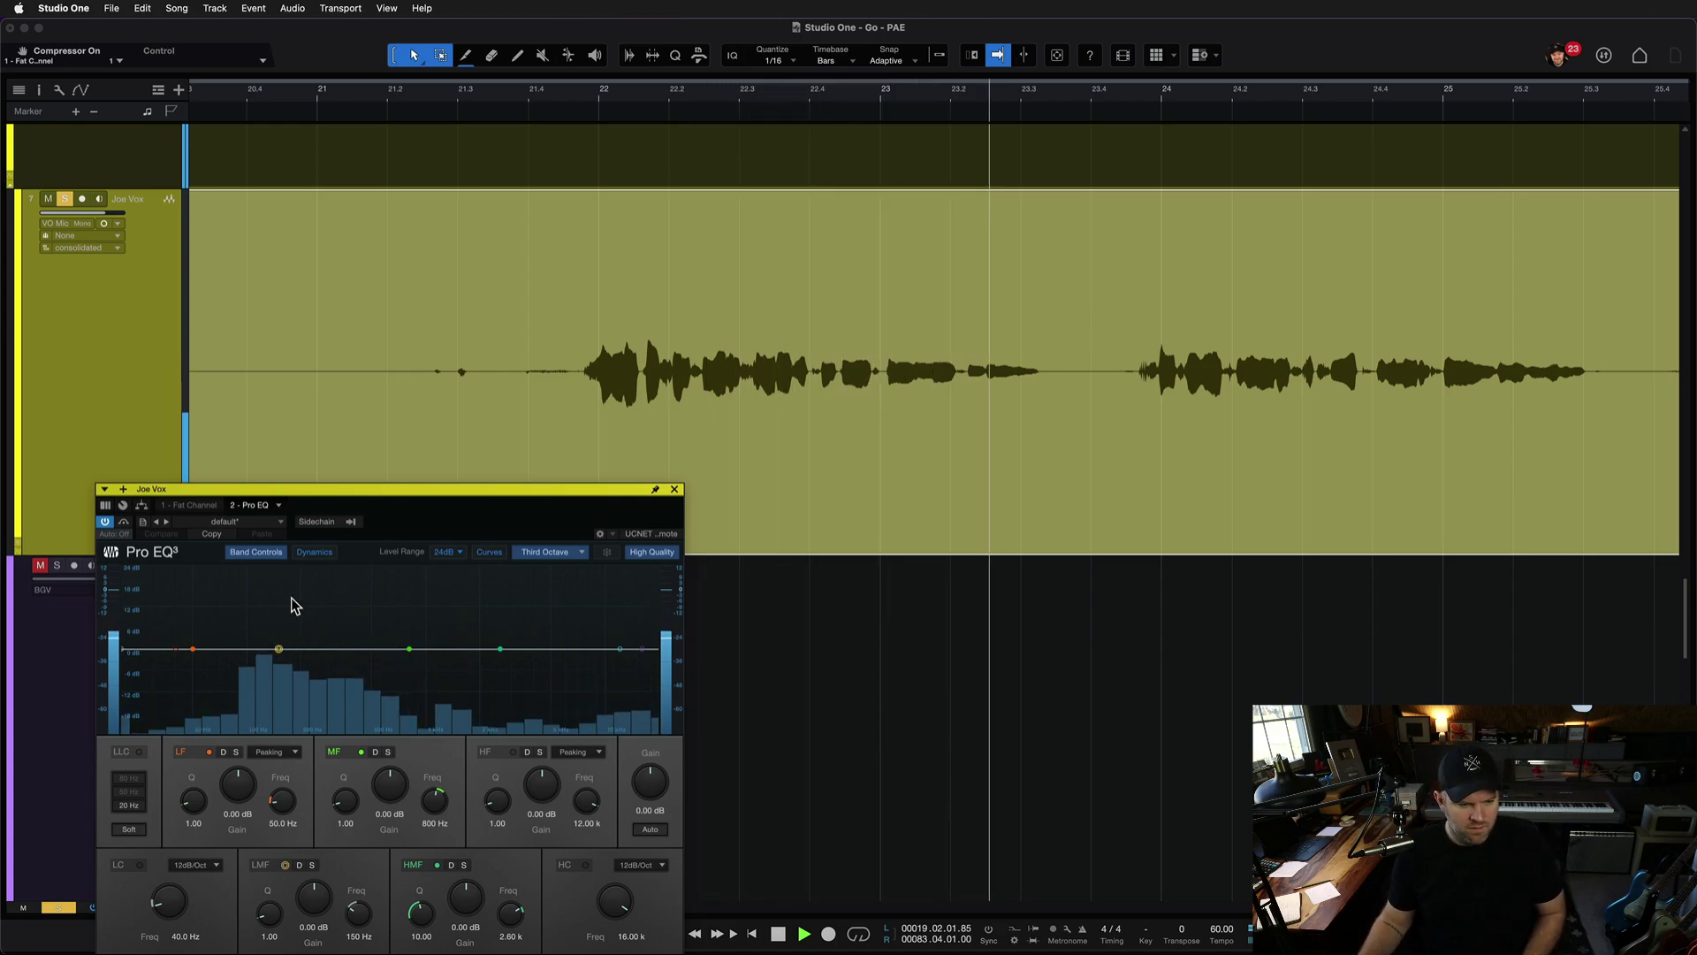
pyautogui.press('space')
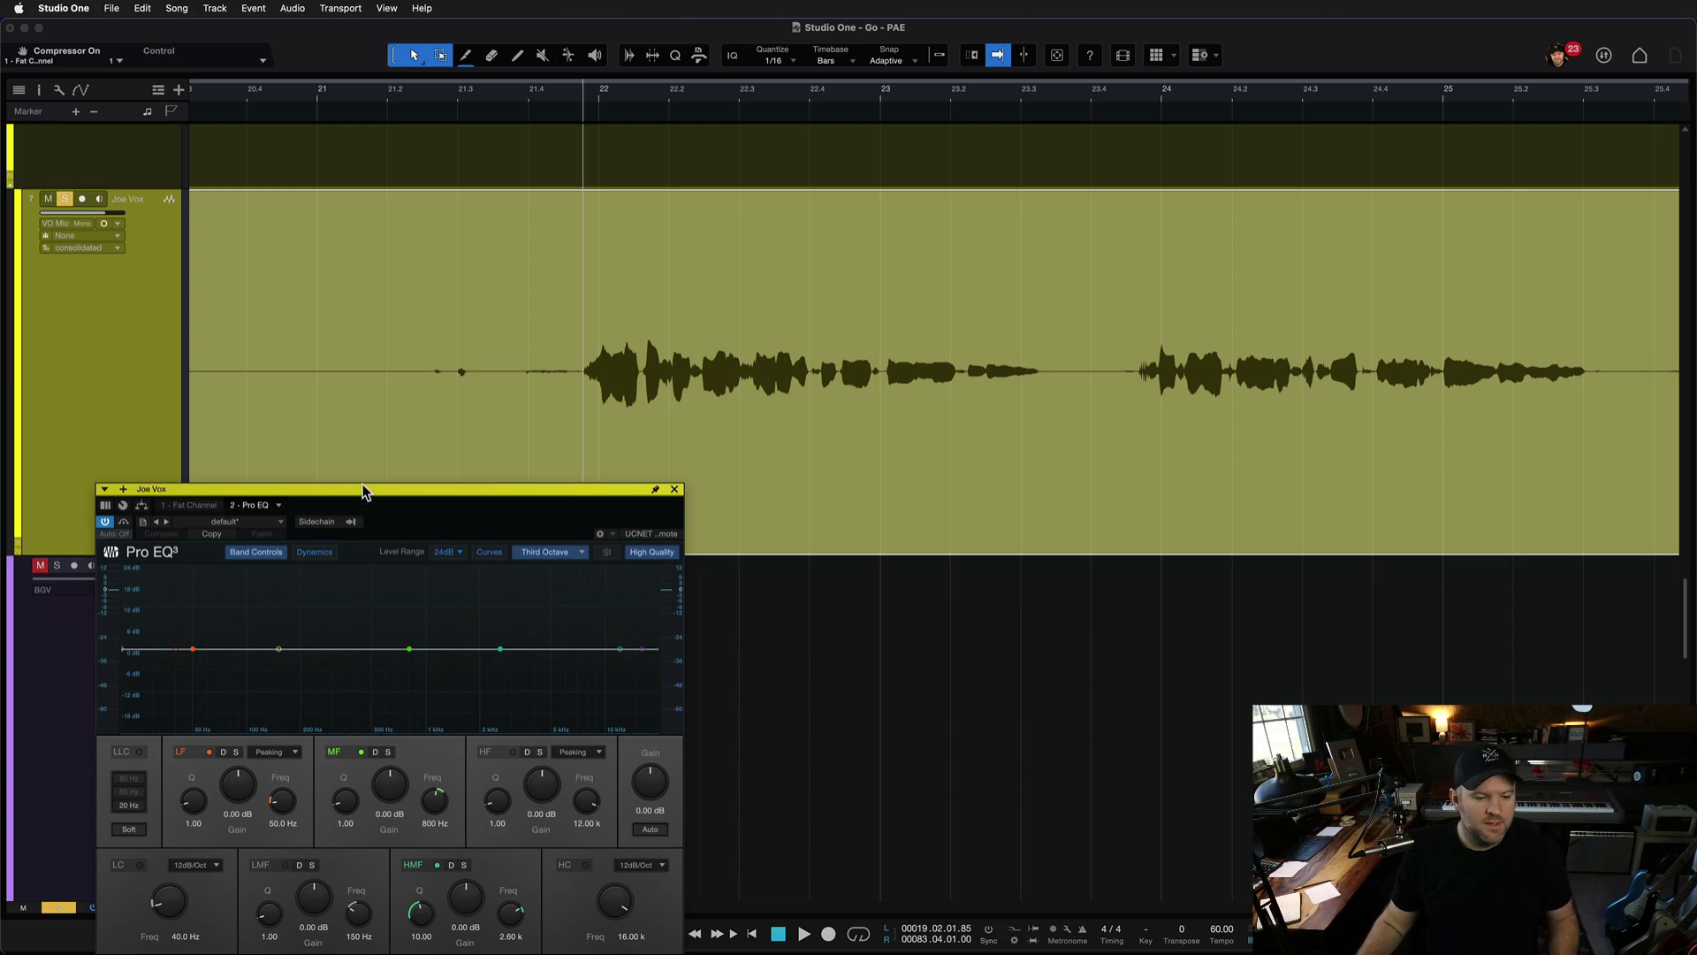
# Enable the Pro EQ's low cut at about 98.2 Hz with a 12 dB/Oct slope and audition the vocal
pyautogui.moveTo(373, 487); pyautogui.dragTo(1182, 187)
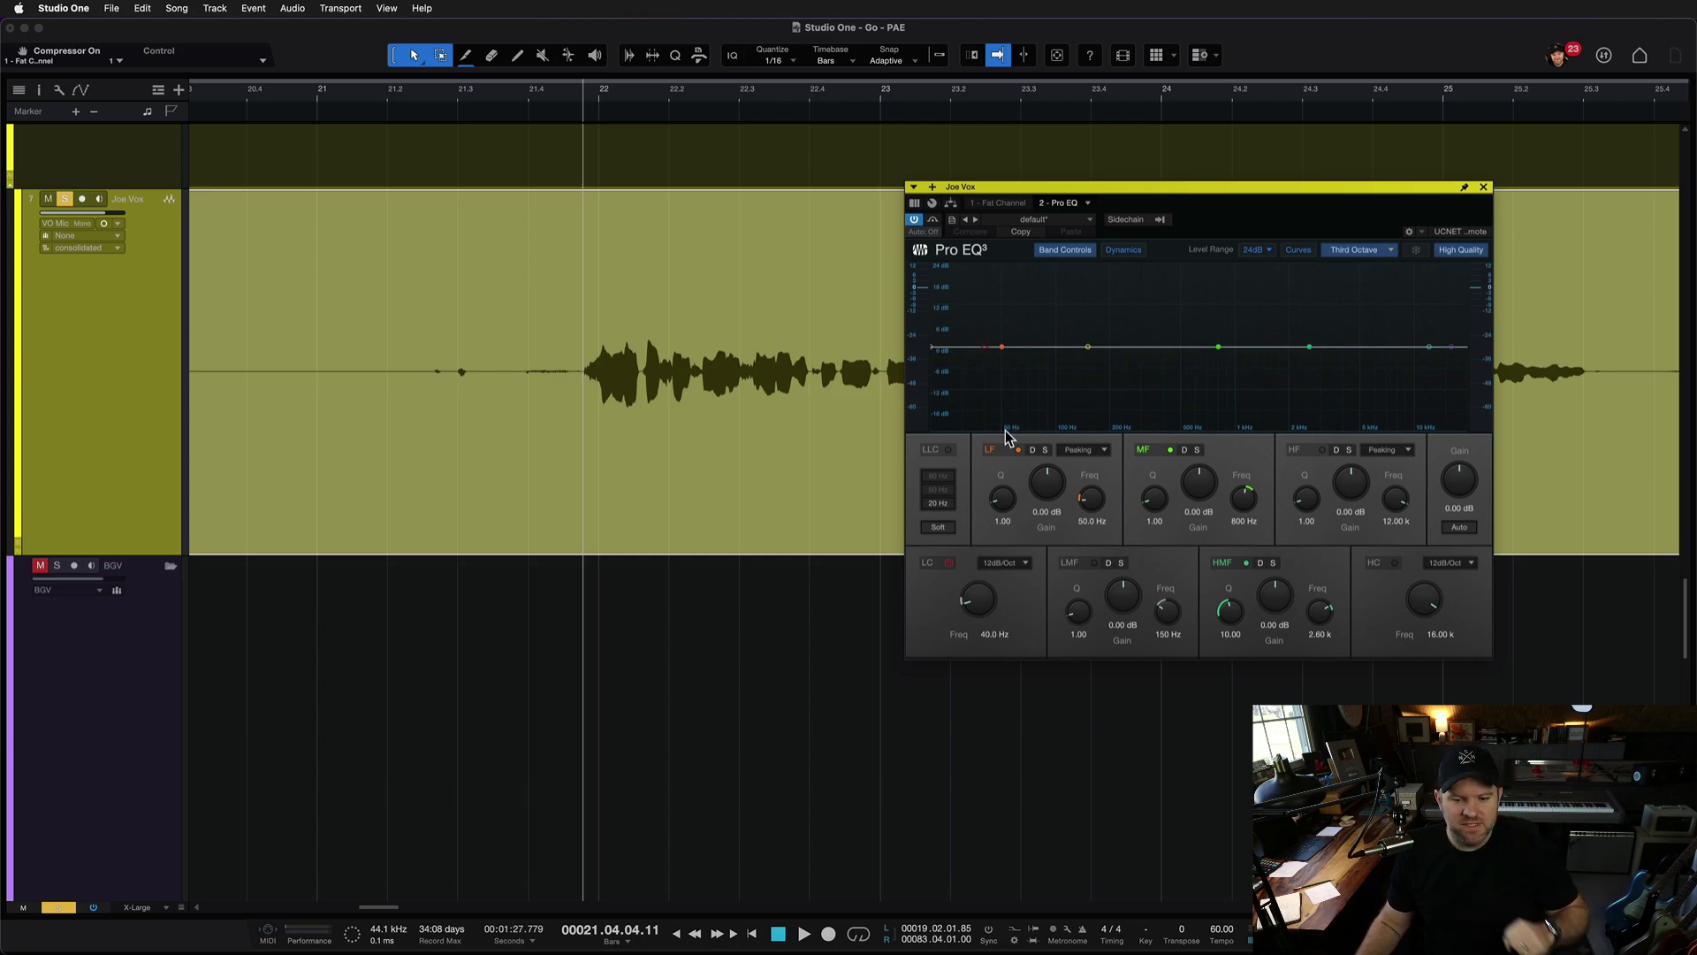
pyautogui.click(948, 562)
pyautogui.moveTo(986, 607); pyautogui.dragTo(992, 585)
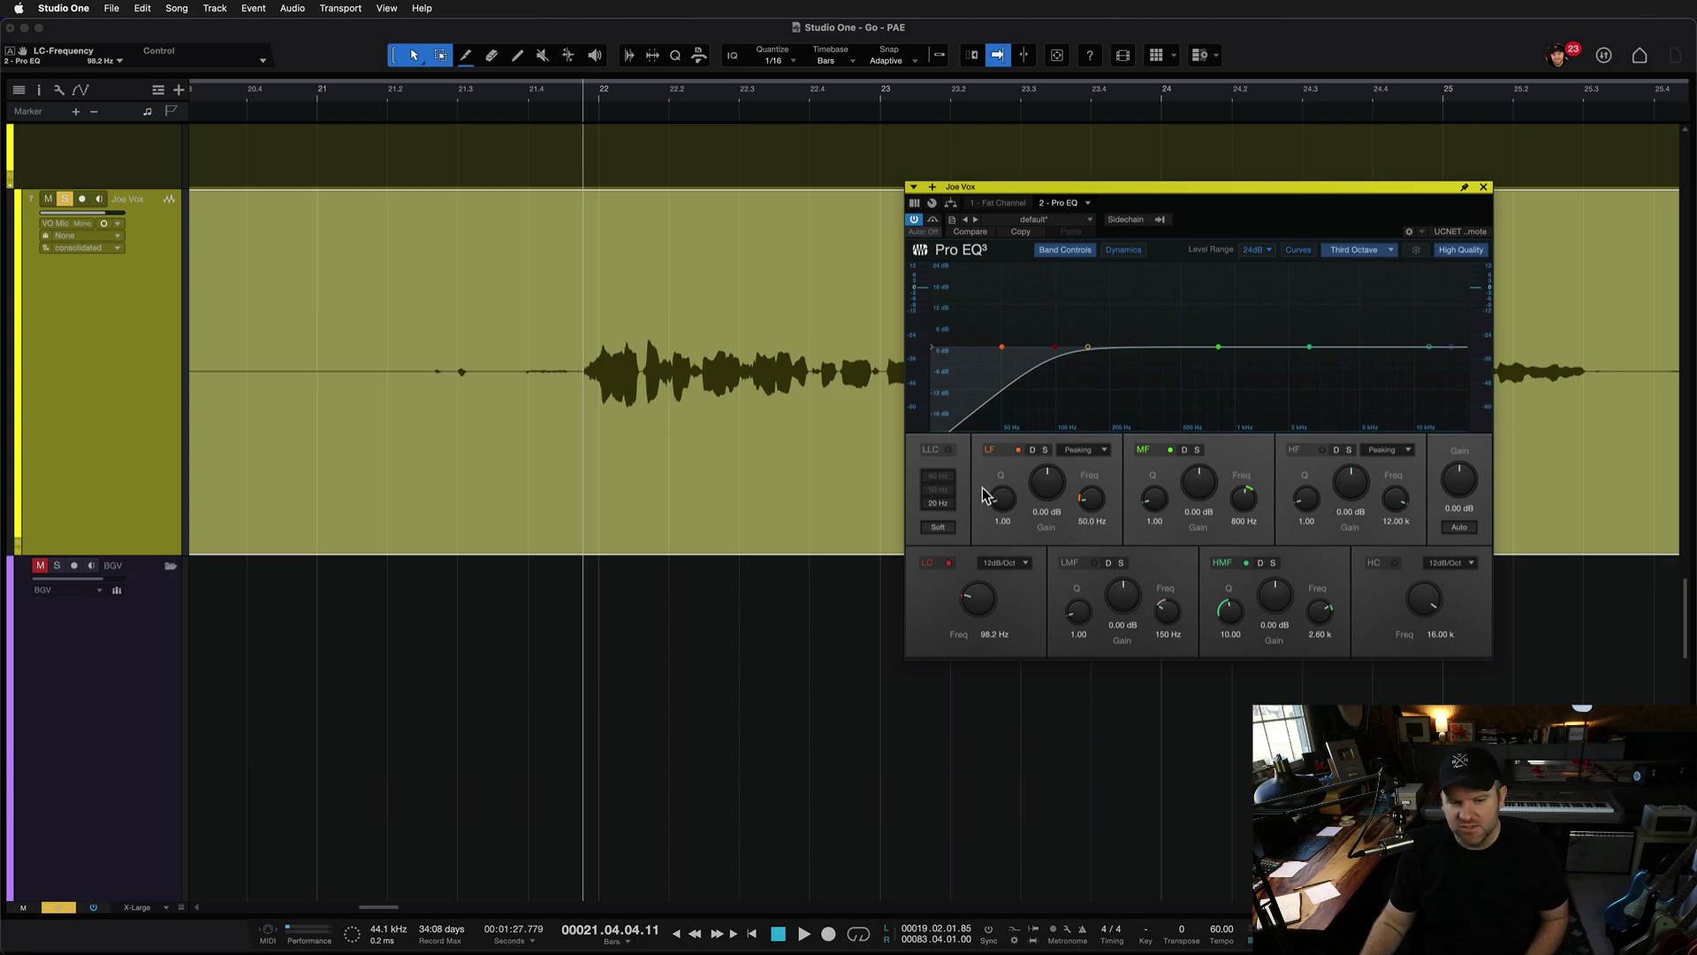
pyautogui.press('space')
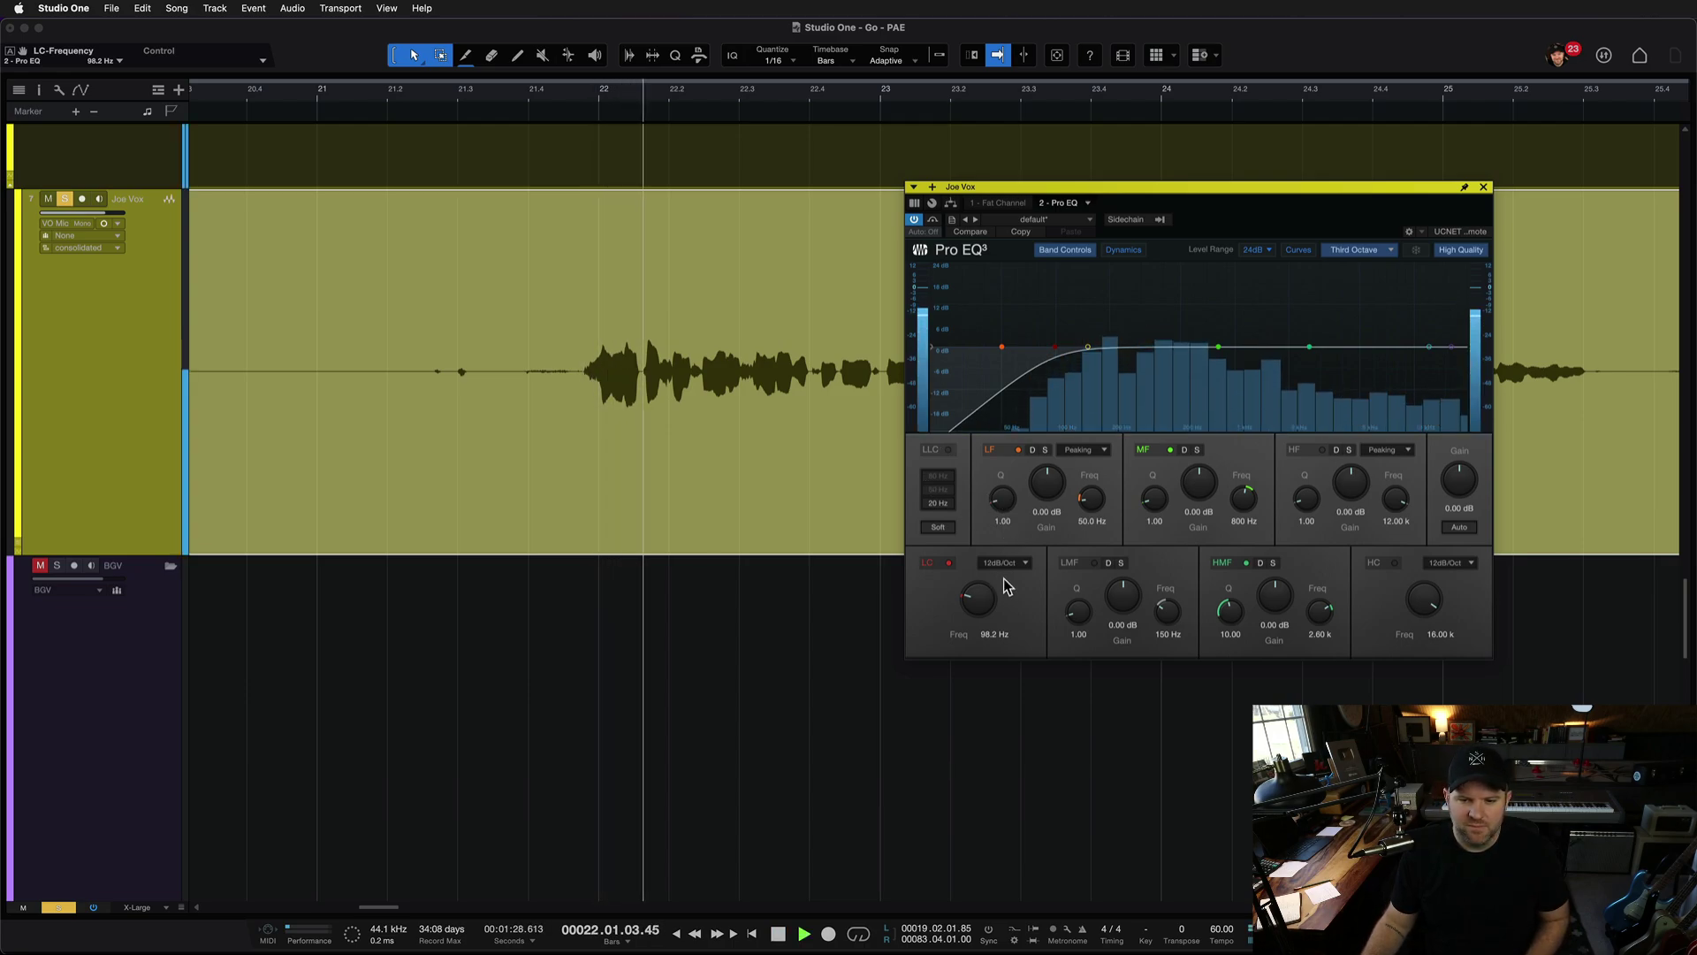
pyautogui.press('space')
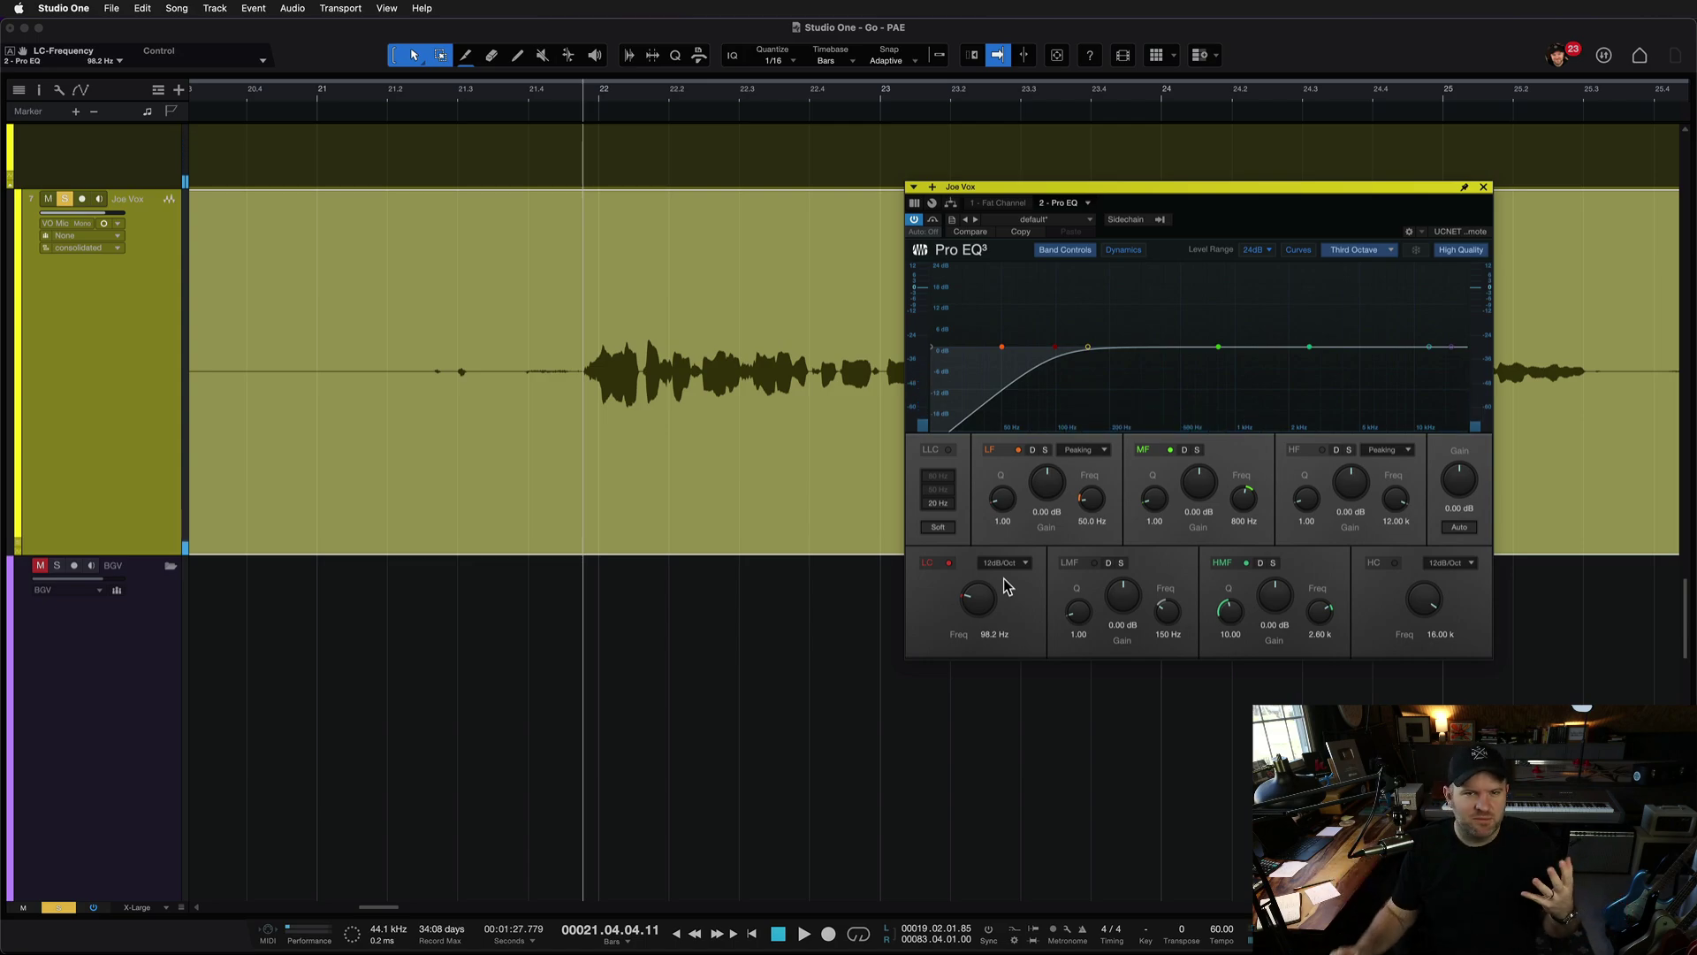
# Solo the LMF band with its frequency at about 205 Hz to audition only the vocal's low mids, then unsolo it
pyautogui.moveTo(1207, 188); pyautogui.dragTo(454, 413)
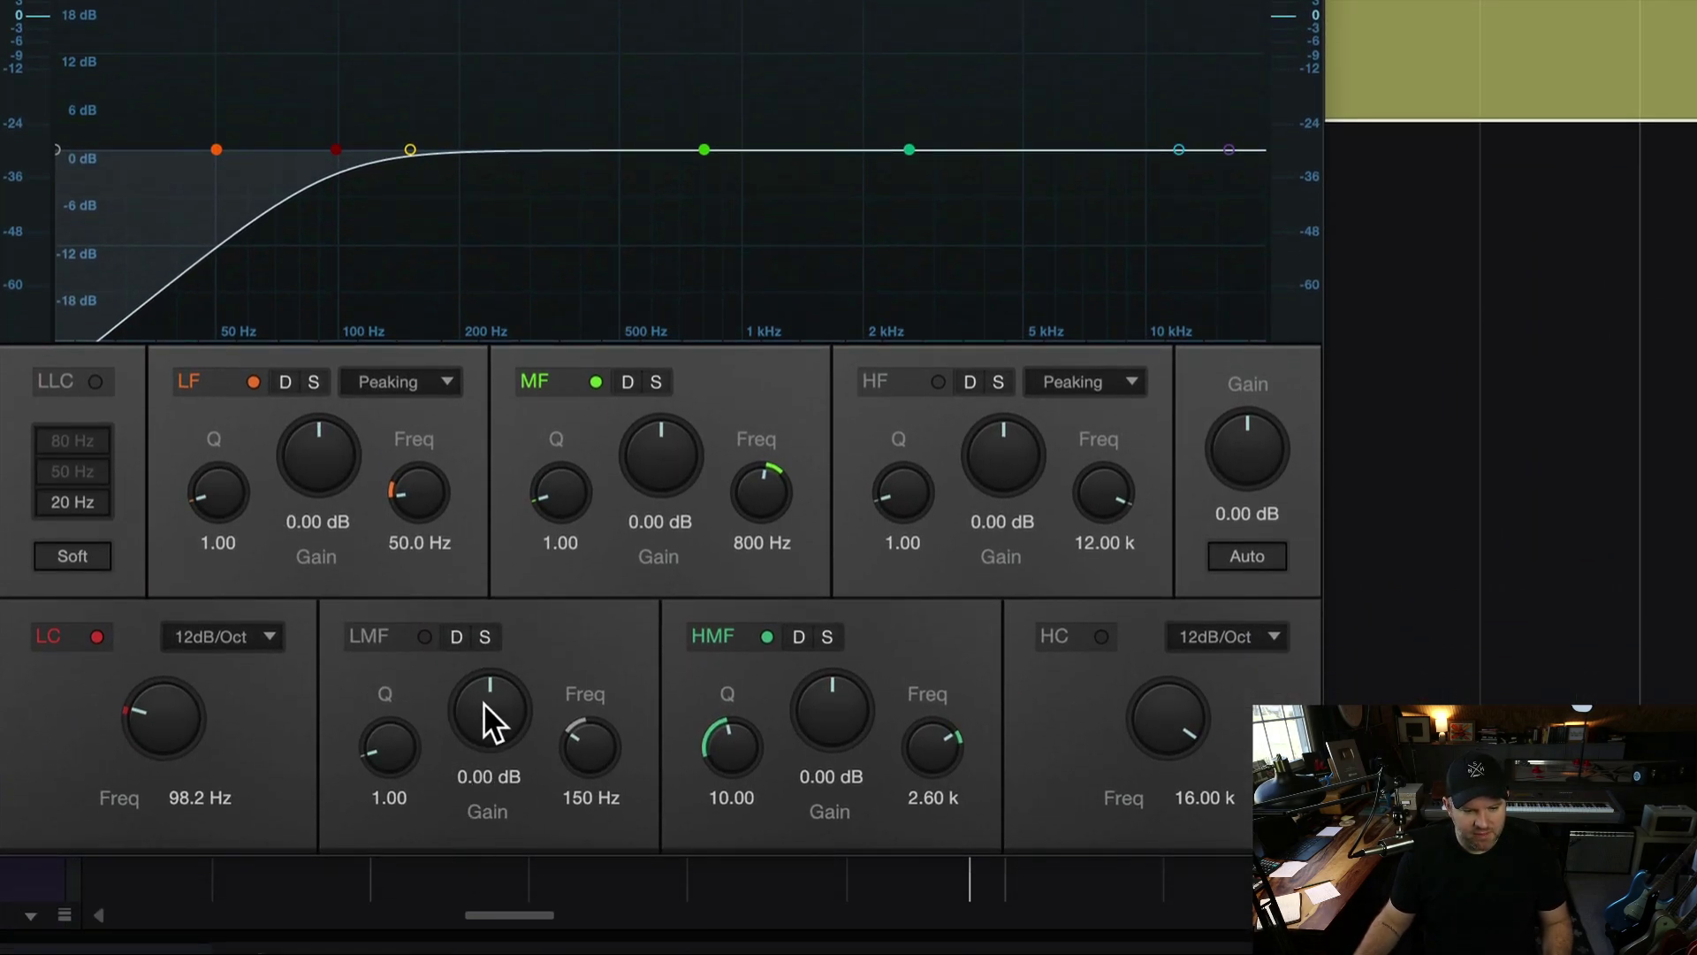
pyautogui.click(484, 636)
pyautogui.moveTo(568, 723); pyautogui.dragTo(576, 706)
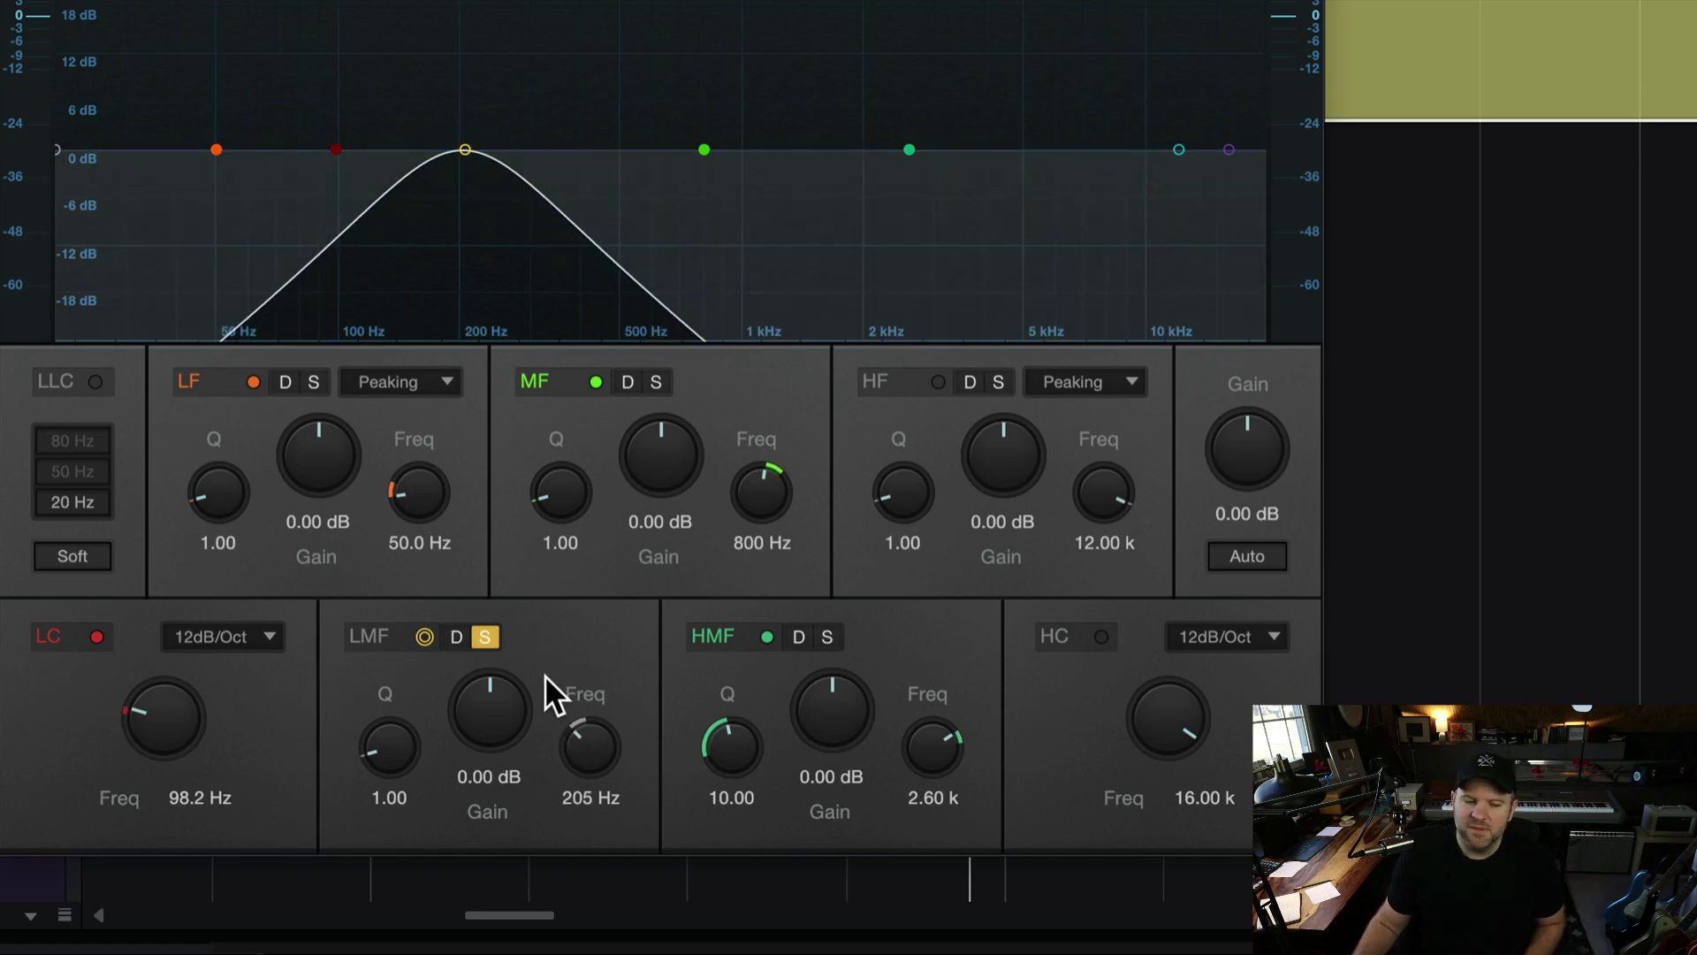
pyautogui.press('space')
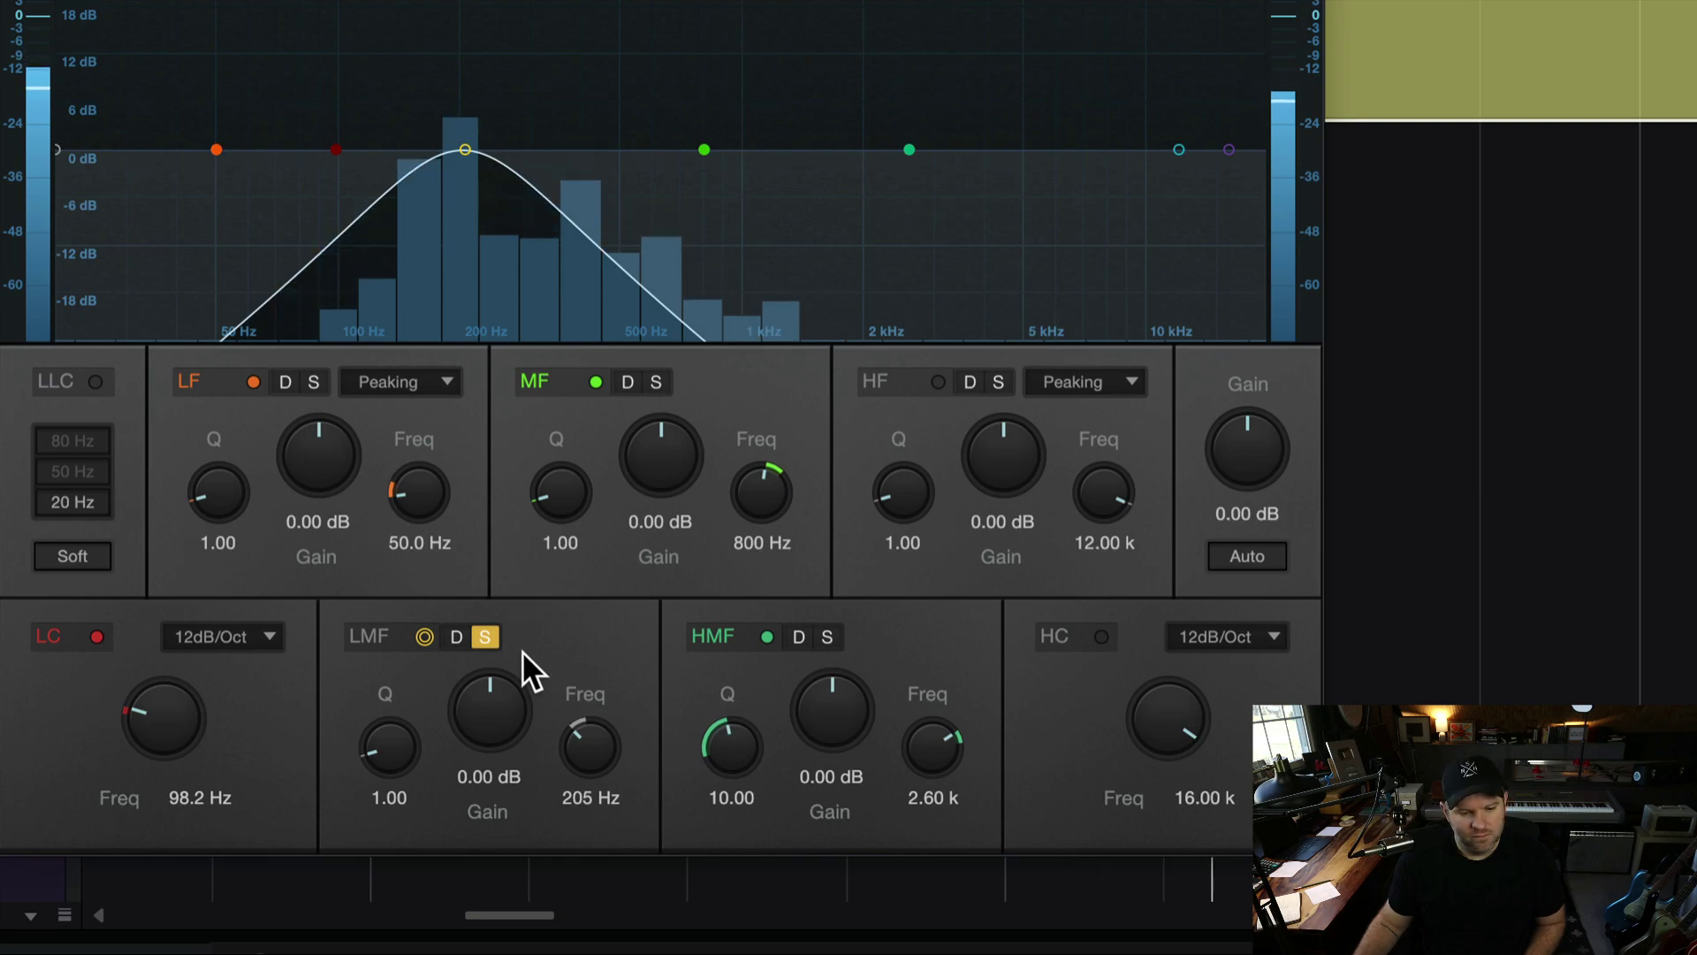
pyautogui.click(487, 638)
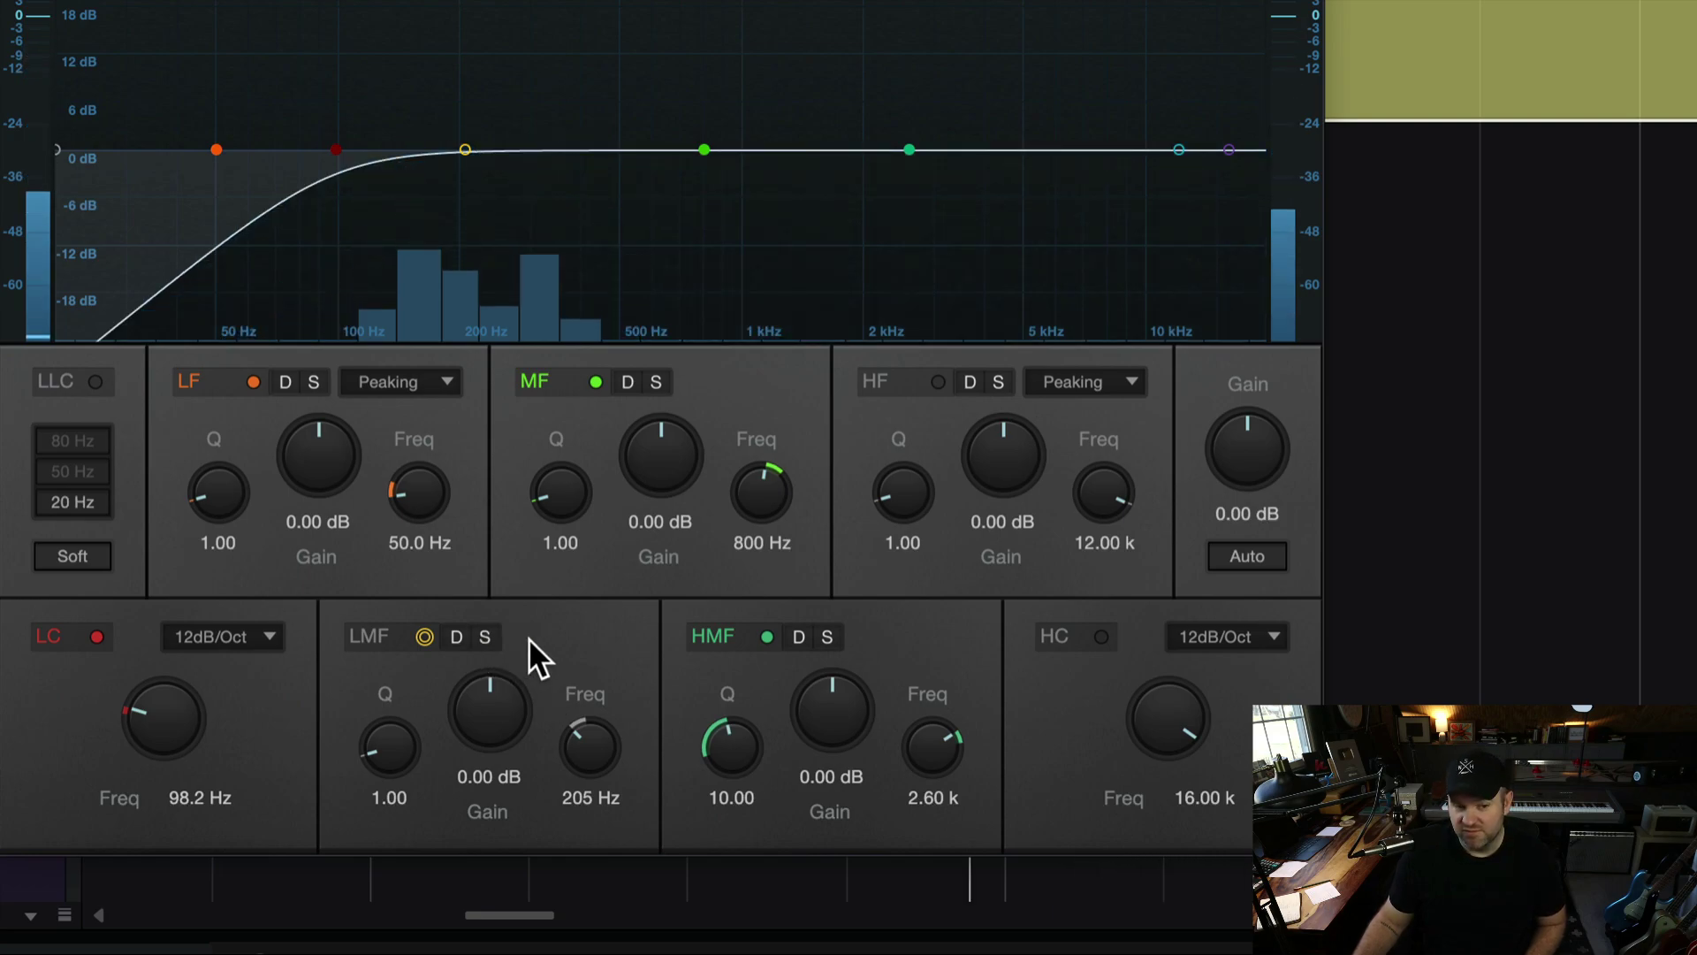
pyautogui.click(486, 637)
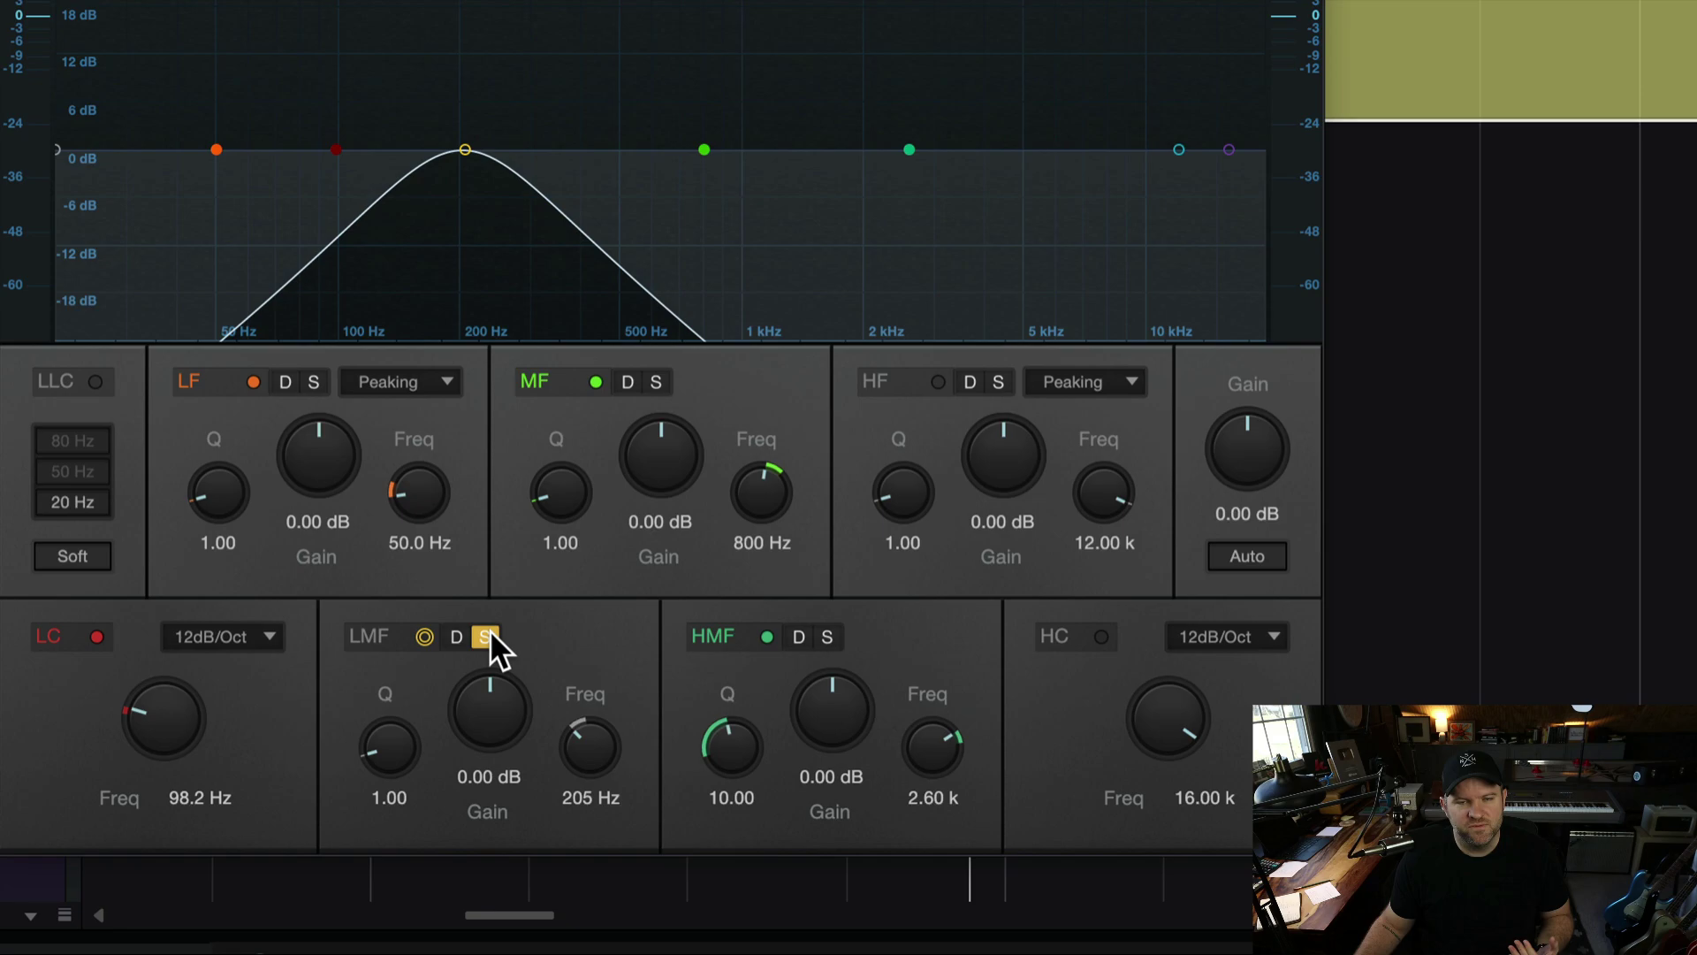
pyautogui.click(486, 637)
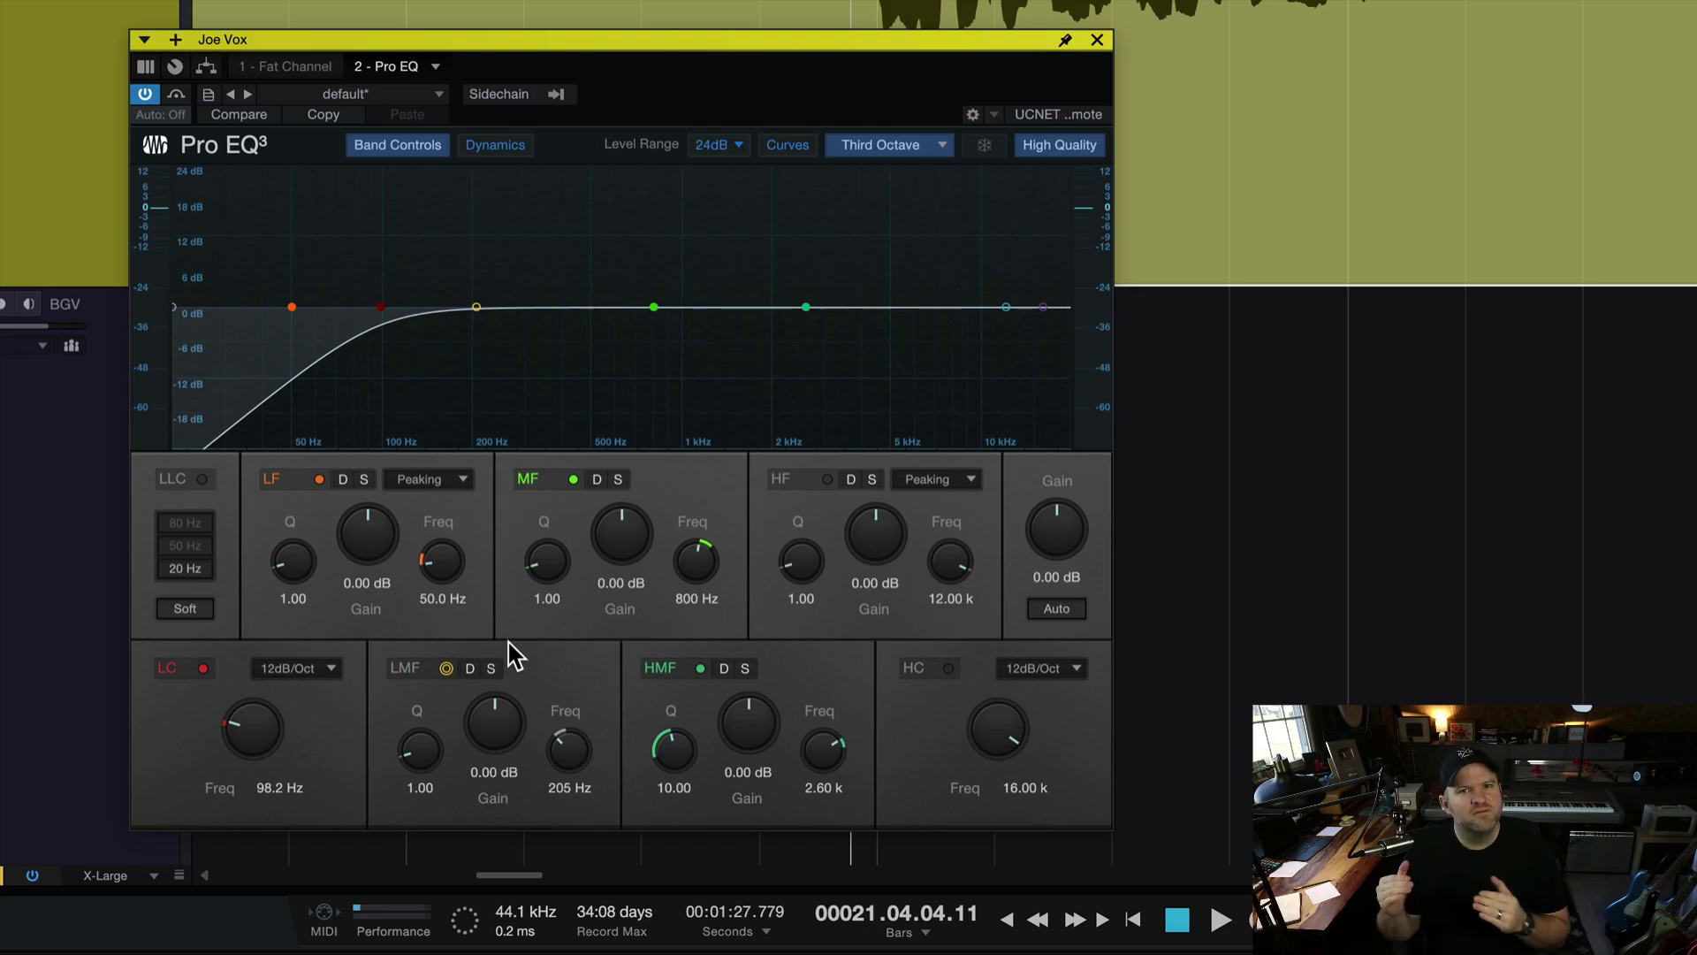
# Play the opening vocal phrase twice with the full EQ curve to listen for low-mid buildup
pyautogui.press('space')
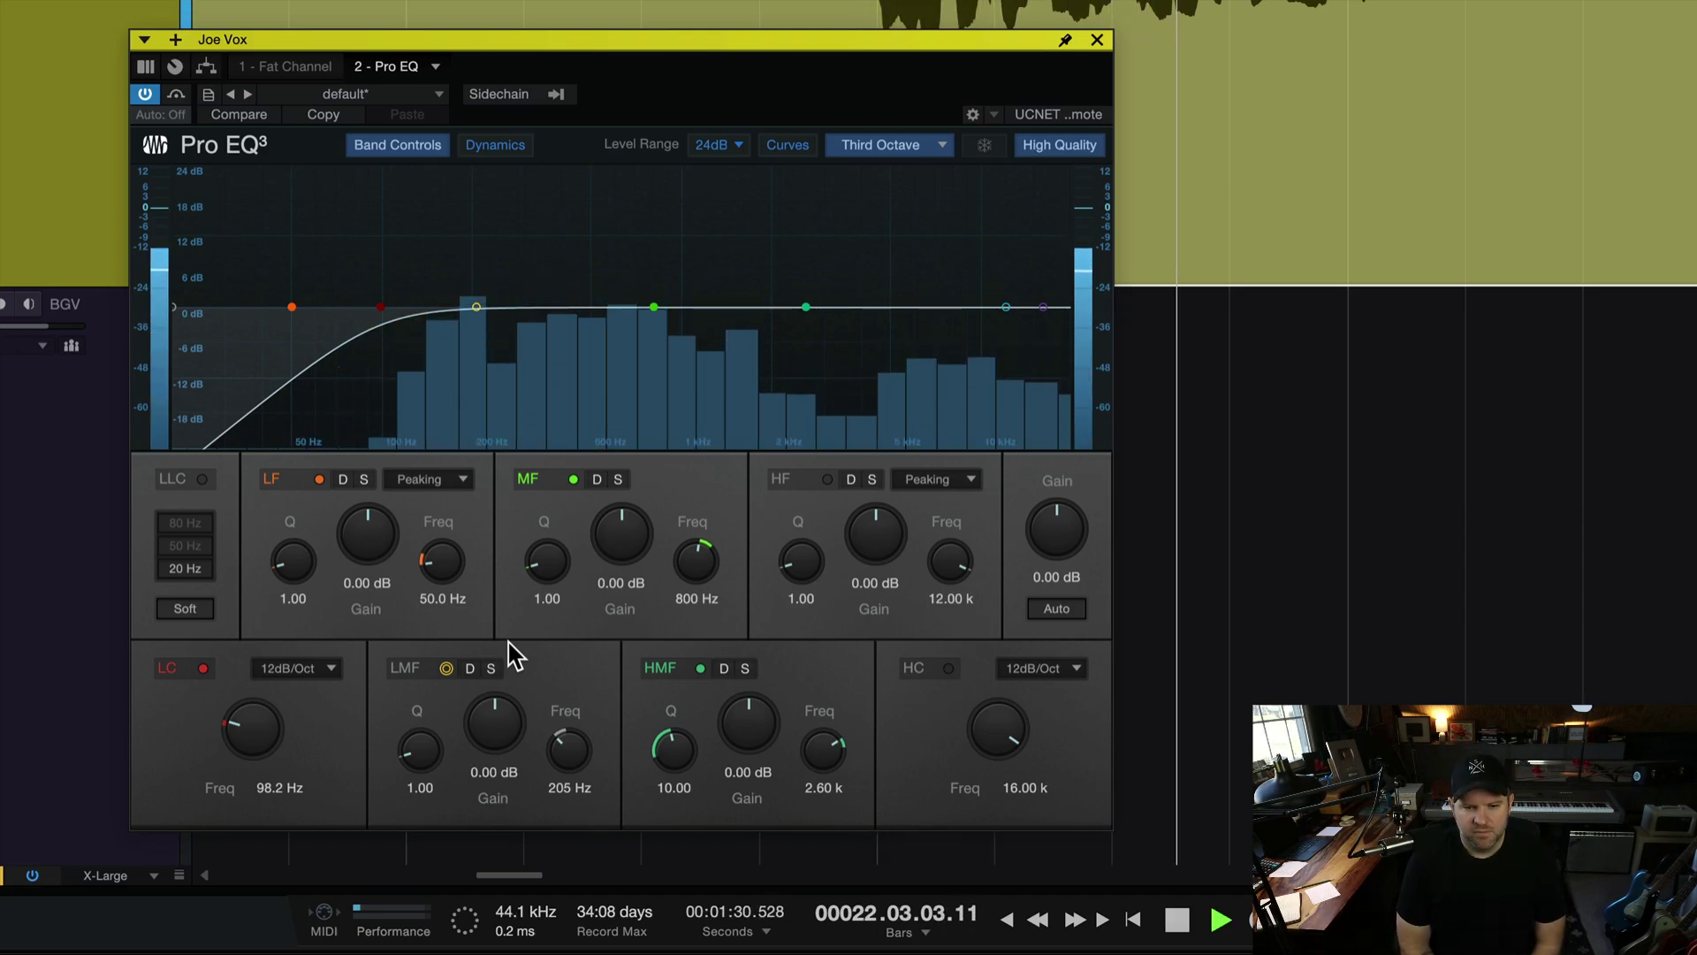
pyautogui.press('space')
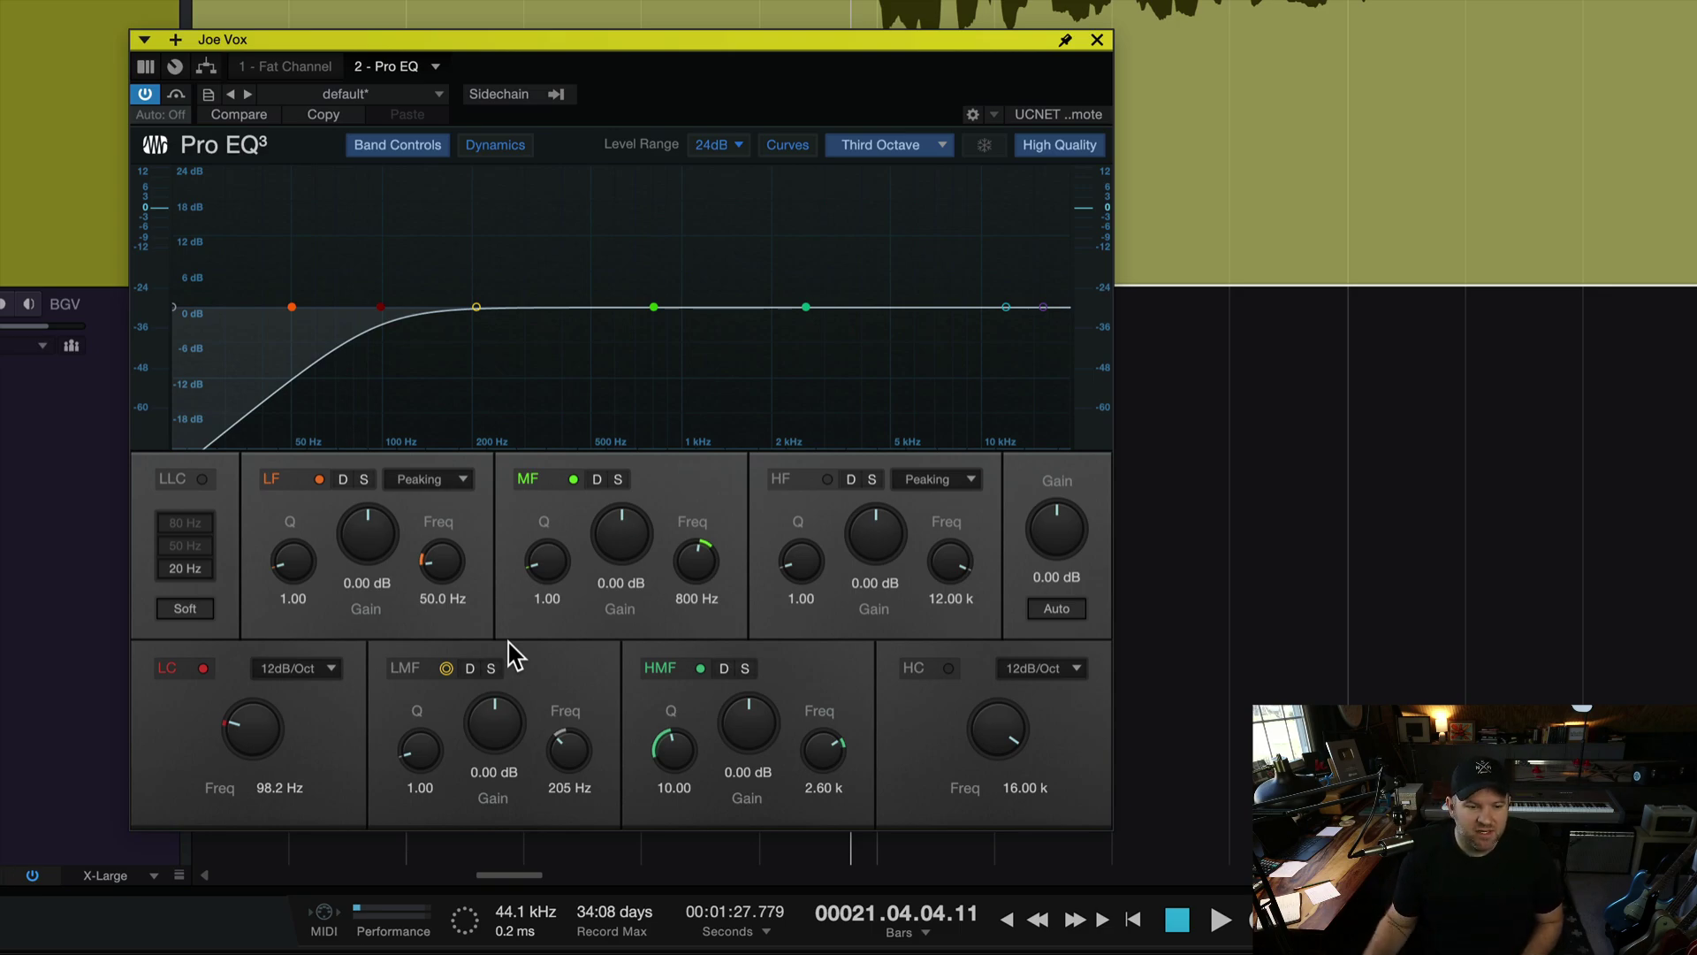
pyautogui.press('space')
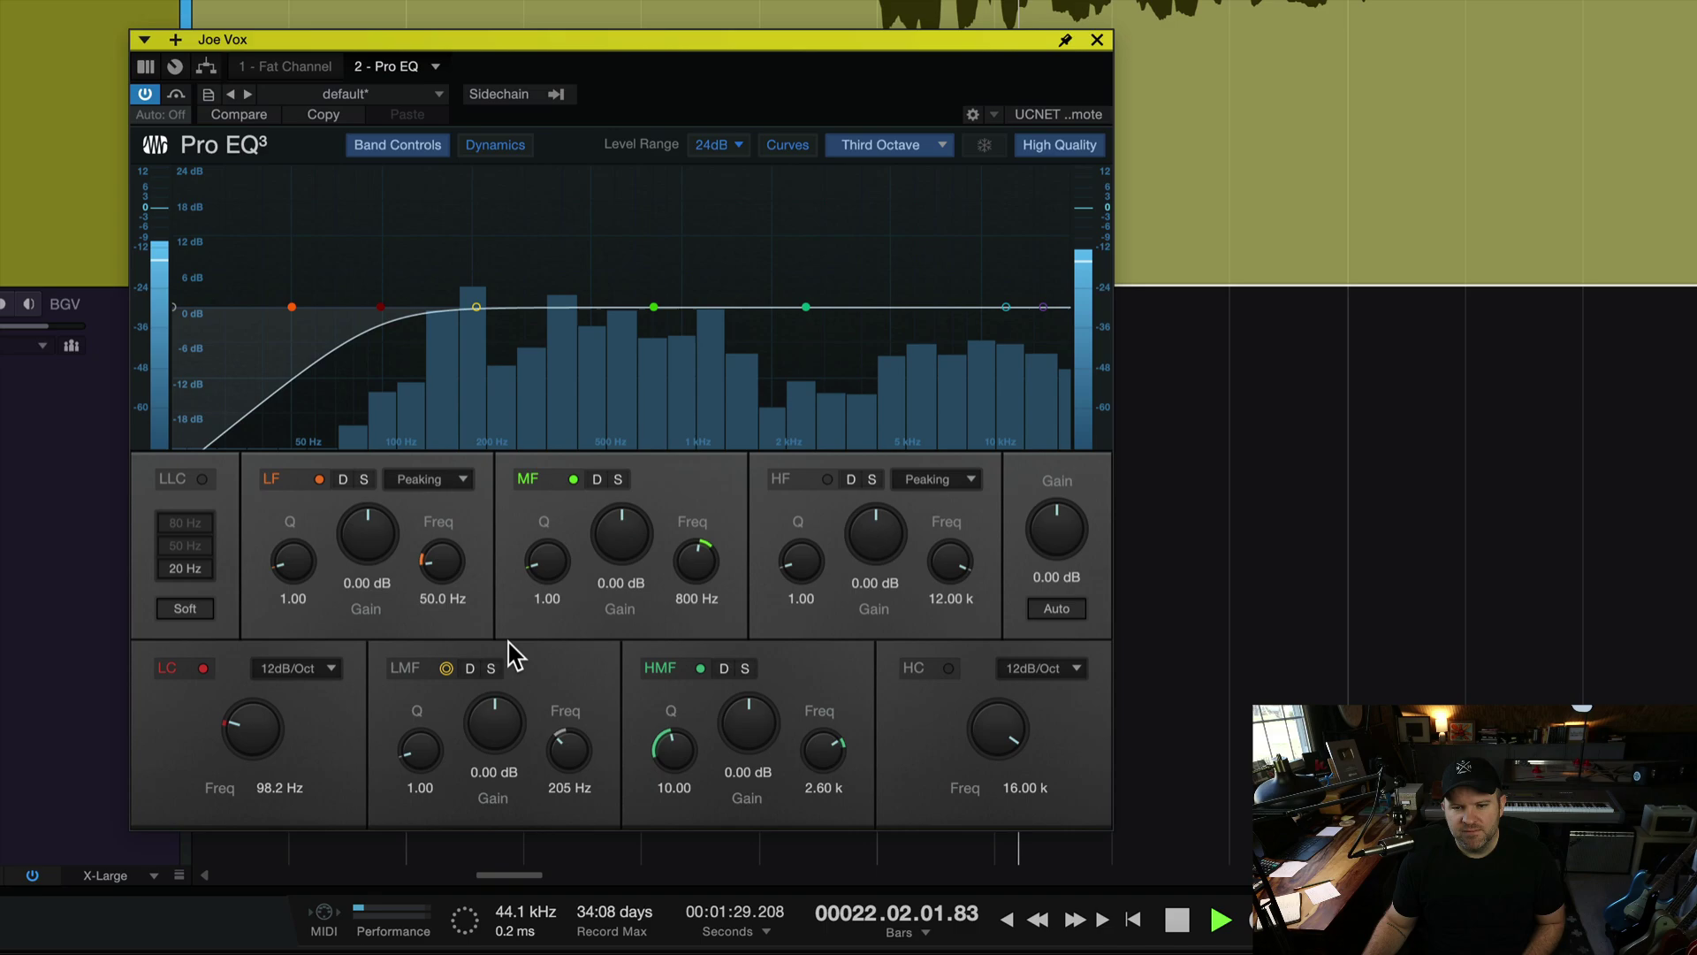
pyautogui.press('space')
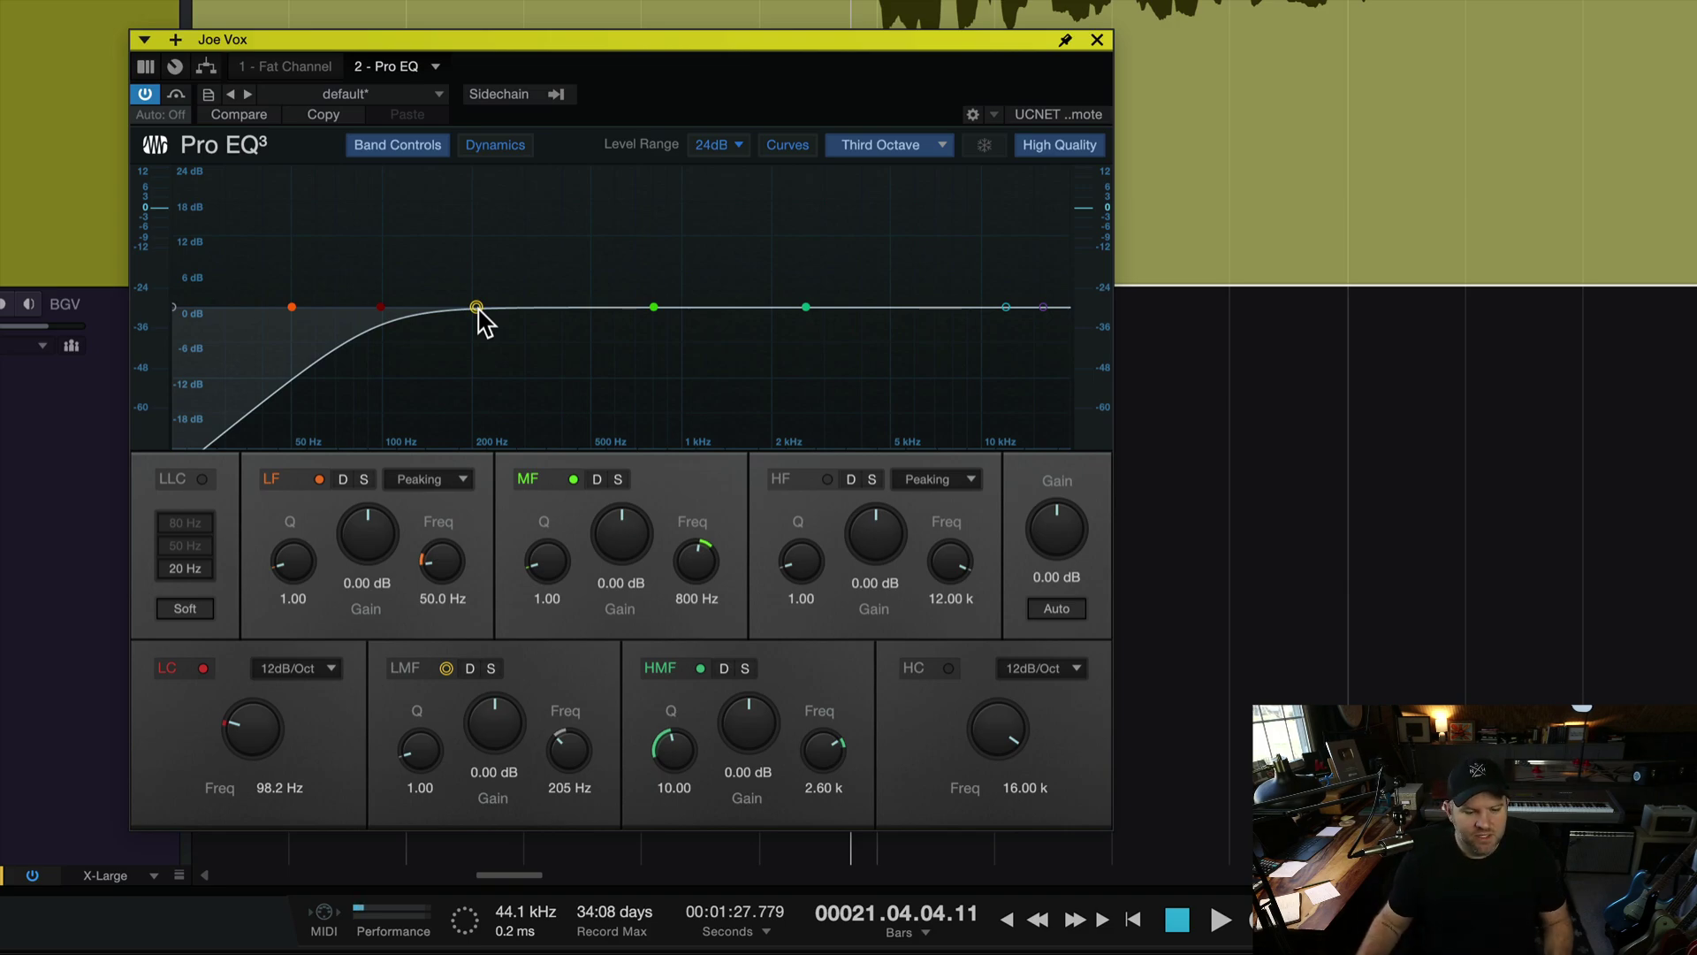
# Boost the LMF band by about 13.69 dB near 198 Hz during playback to exaggerate the vocal's muddy range
pyautogui.moveTo(478, 309)
pyautogui.mouseDown()
pyautogui.moveTo(486, 265)
pyautogui.moveTo(480, 311)
pyautogui.mouseUp()
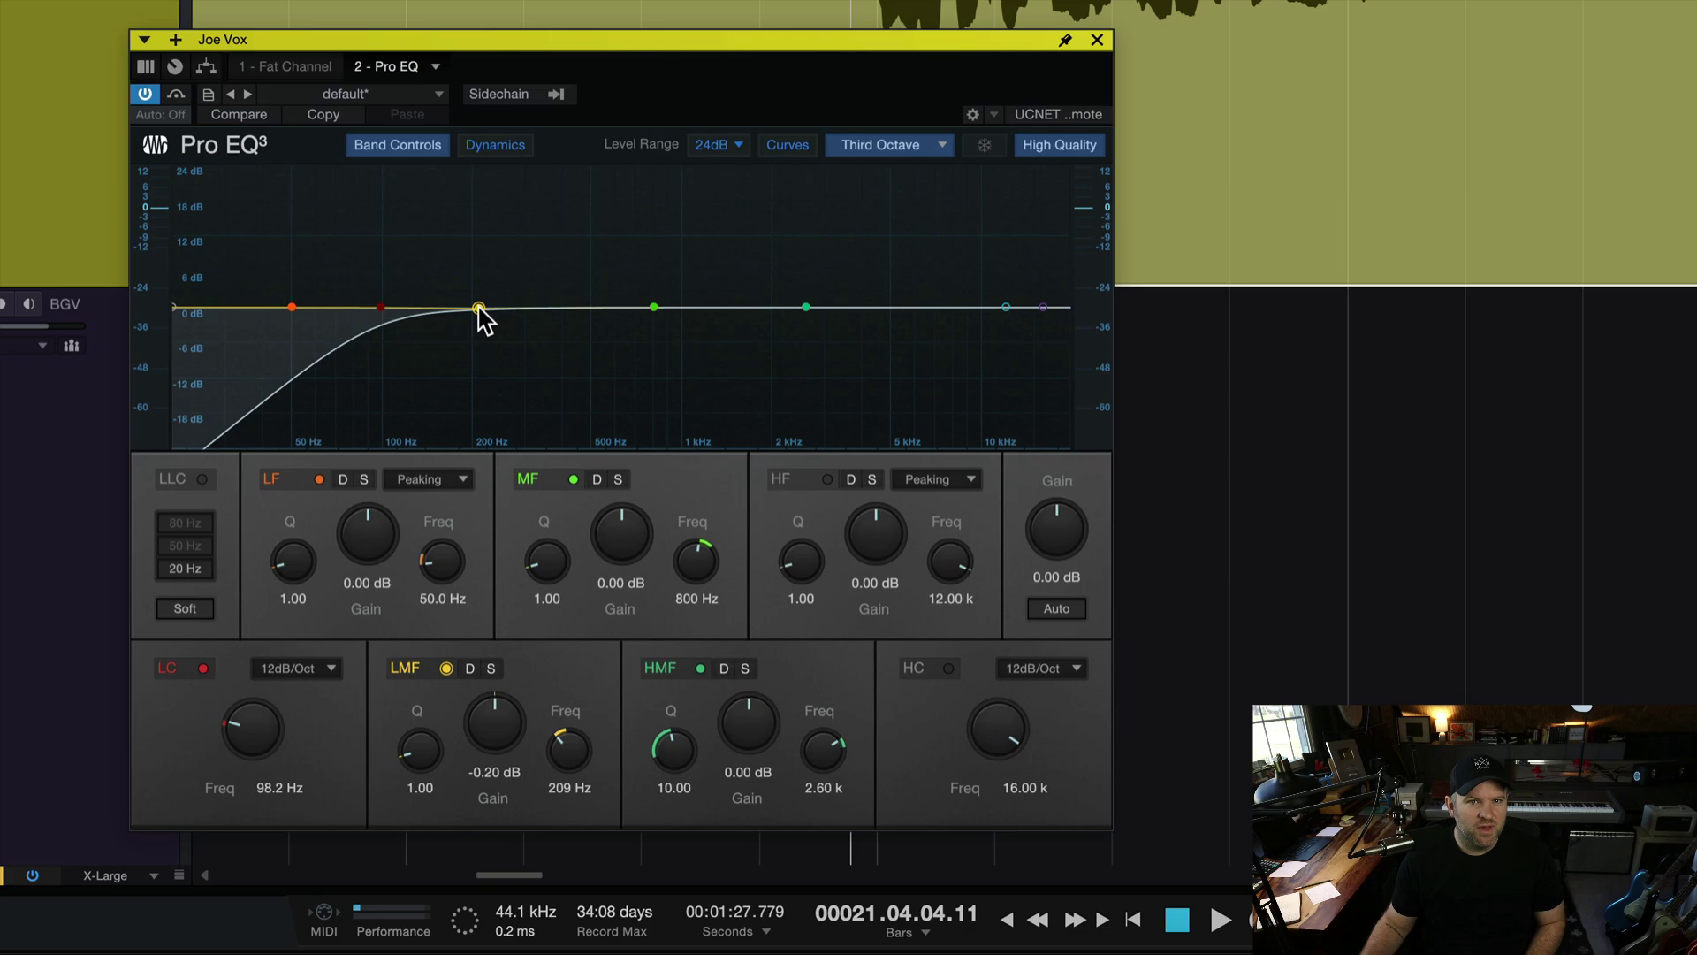
pyautogui.press('space')
pyautogui.moveTo(479, 310); pyautogui.dragTo(471, 227)
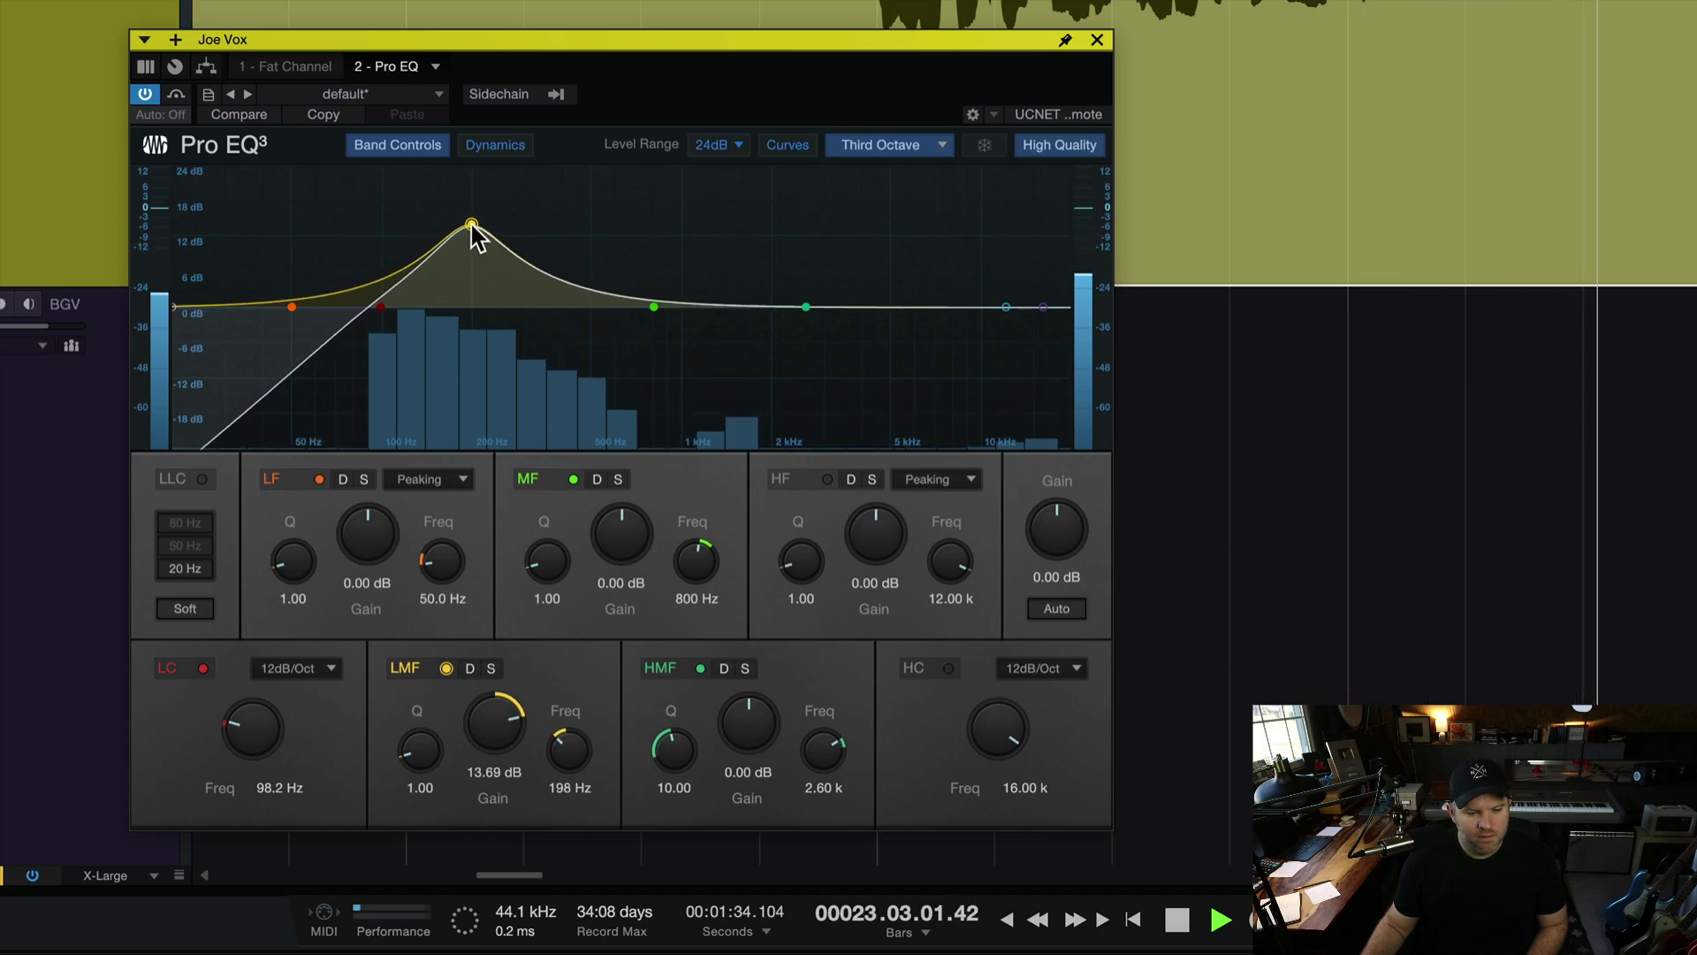
pyautogui.press('space')
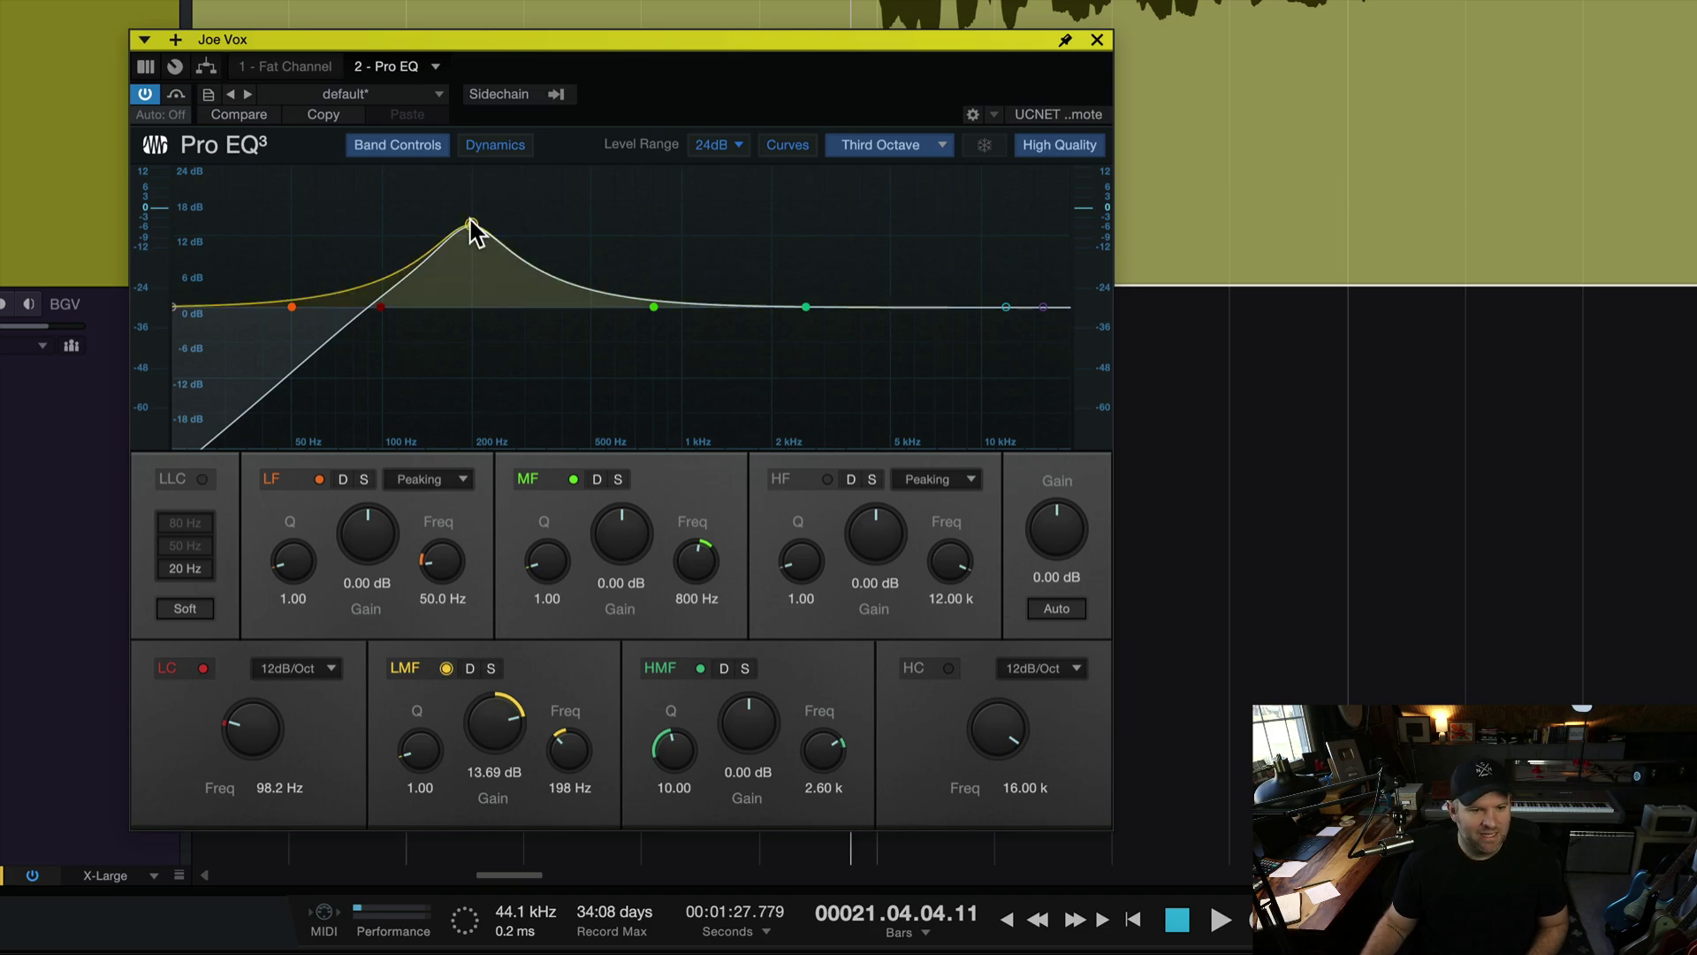
# Cut the LMF band to about -7.54 dB at 189 Hz while the vocal plays
pyautogui.press('space')
pyautogui.moveTo(472, 225); pyautogui.dragTo(467, 344)
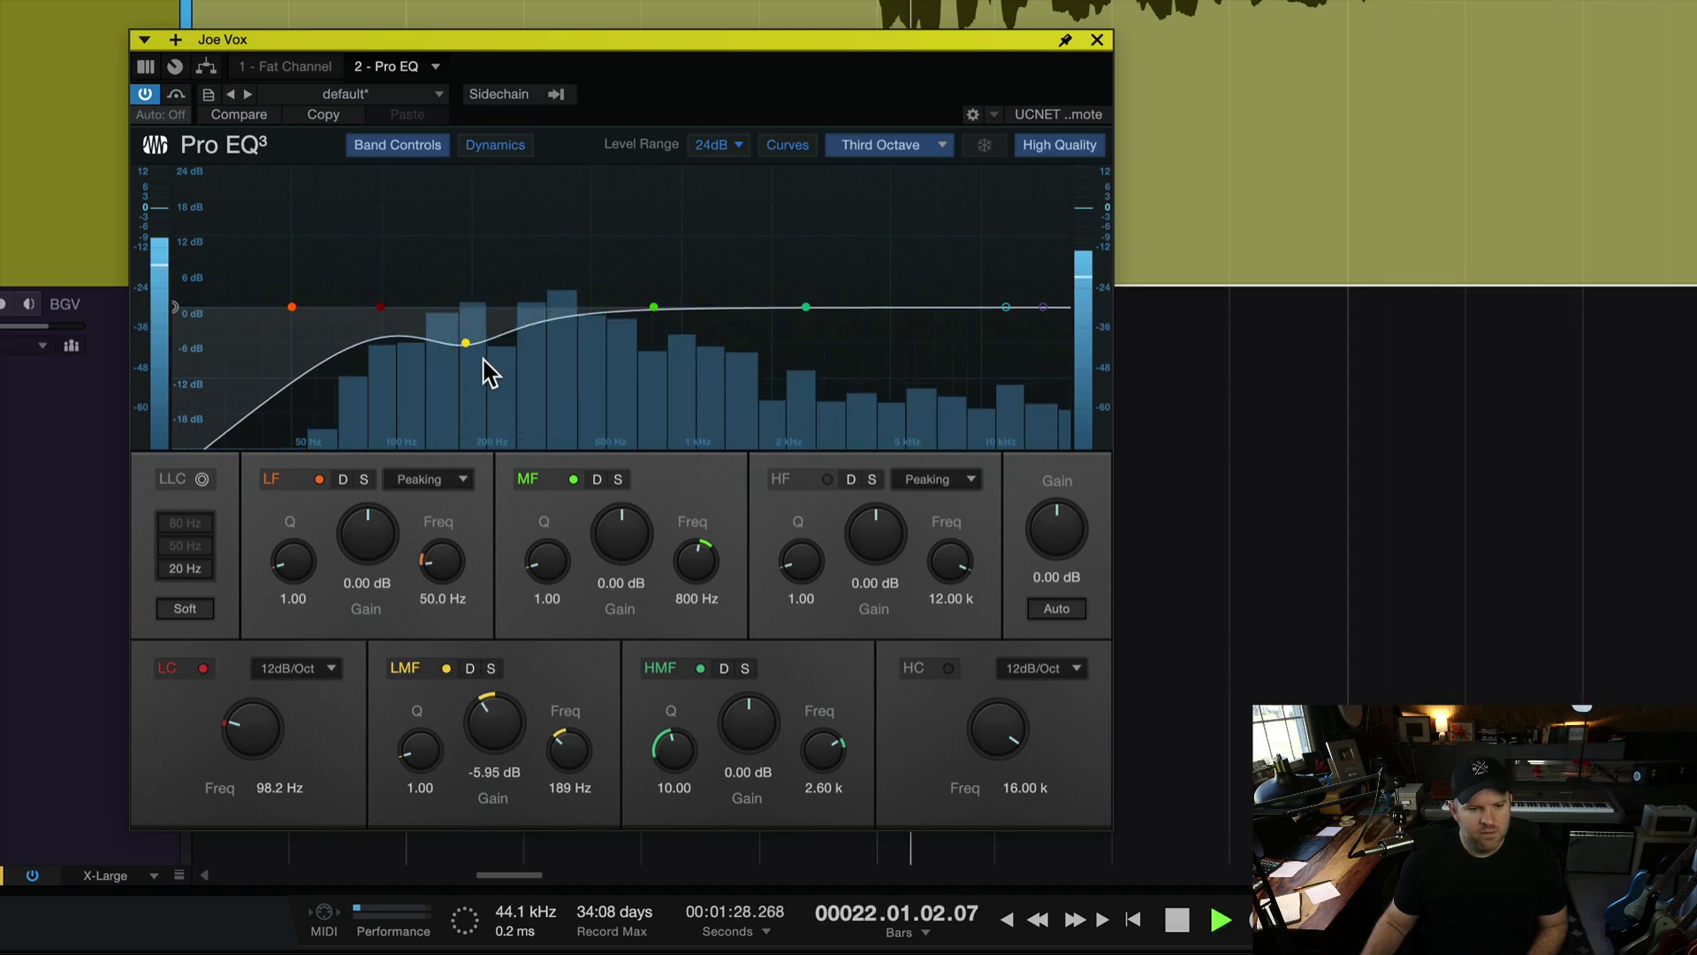
pyautogui.moveTo(466, 343); pyautogui.dragTo(466, 351)
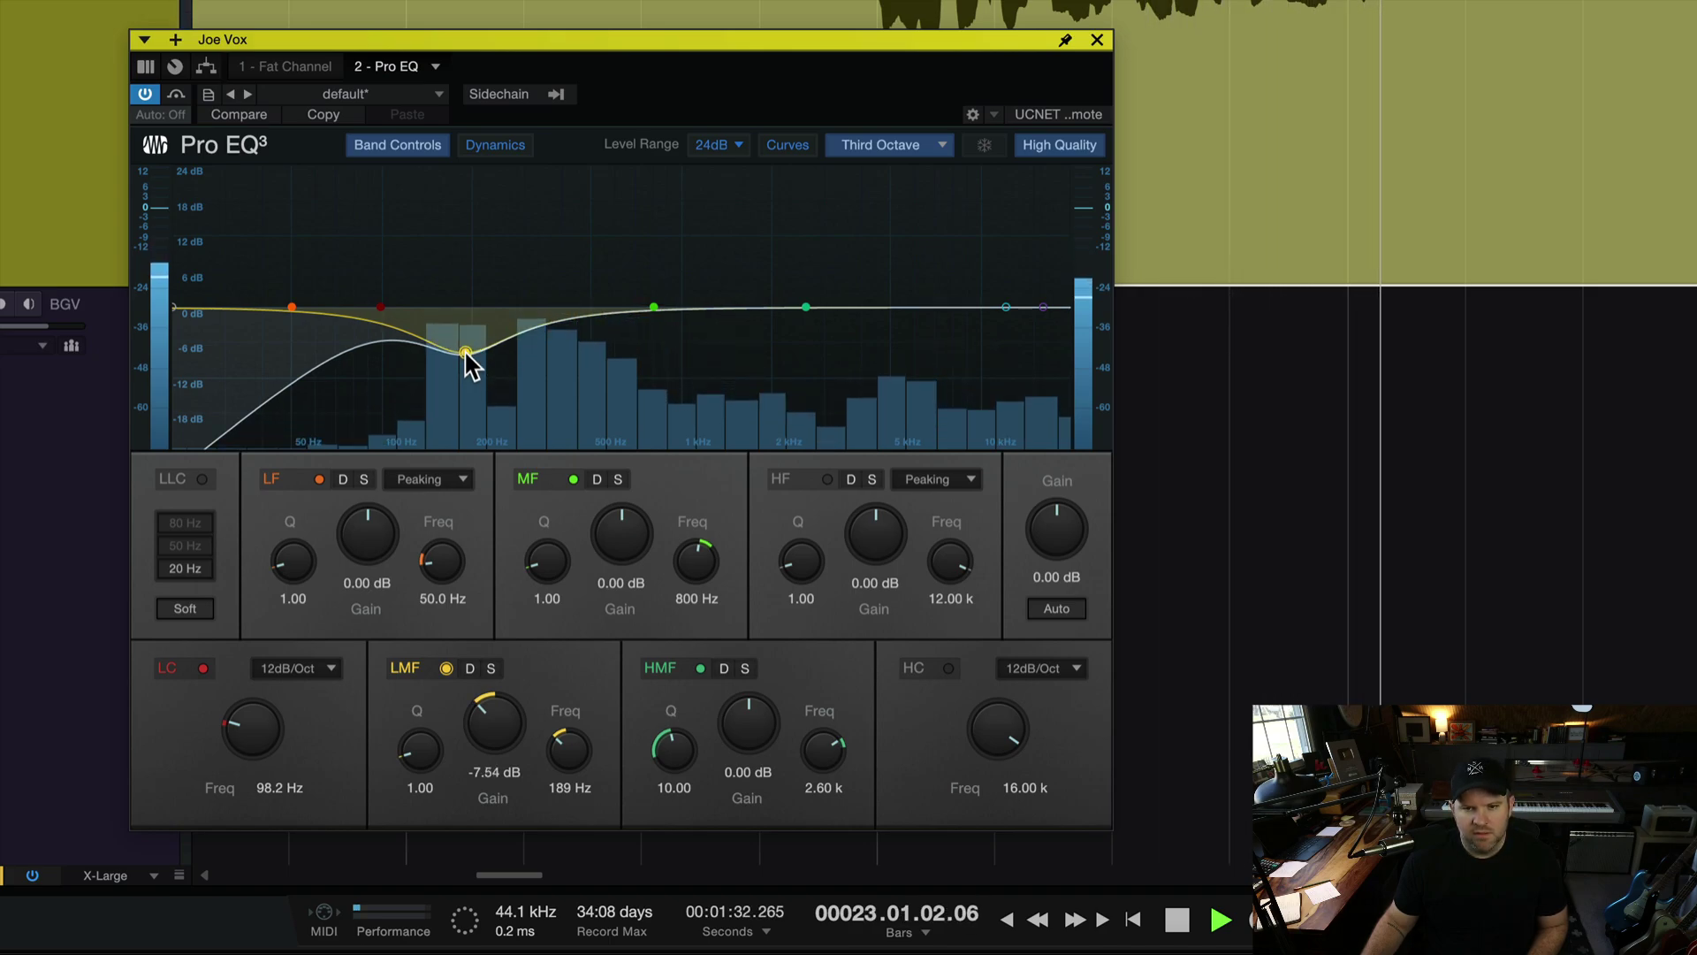
pyautogui.press('space')
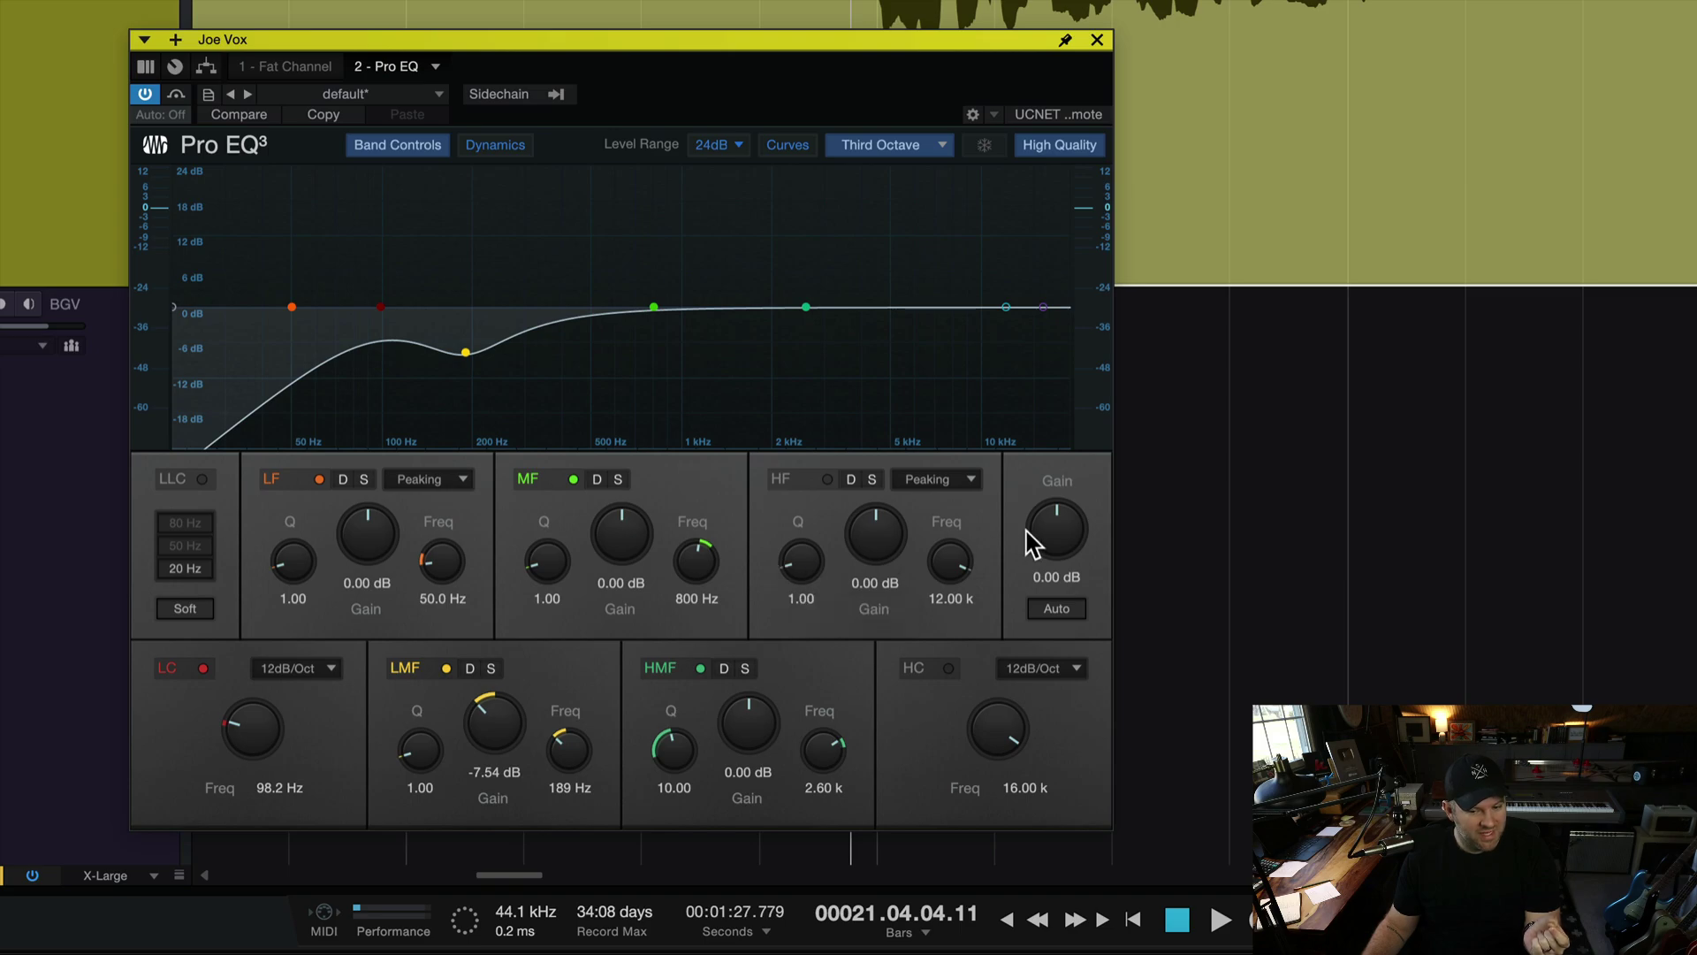
# Toggle the EQ's automatic gain on and off, then raise the output gain to about 2.52 dB and audition the vocal
pyautogui.click(1058, 610)
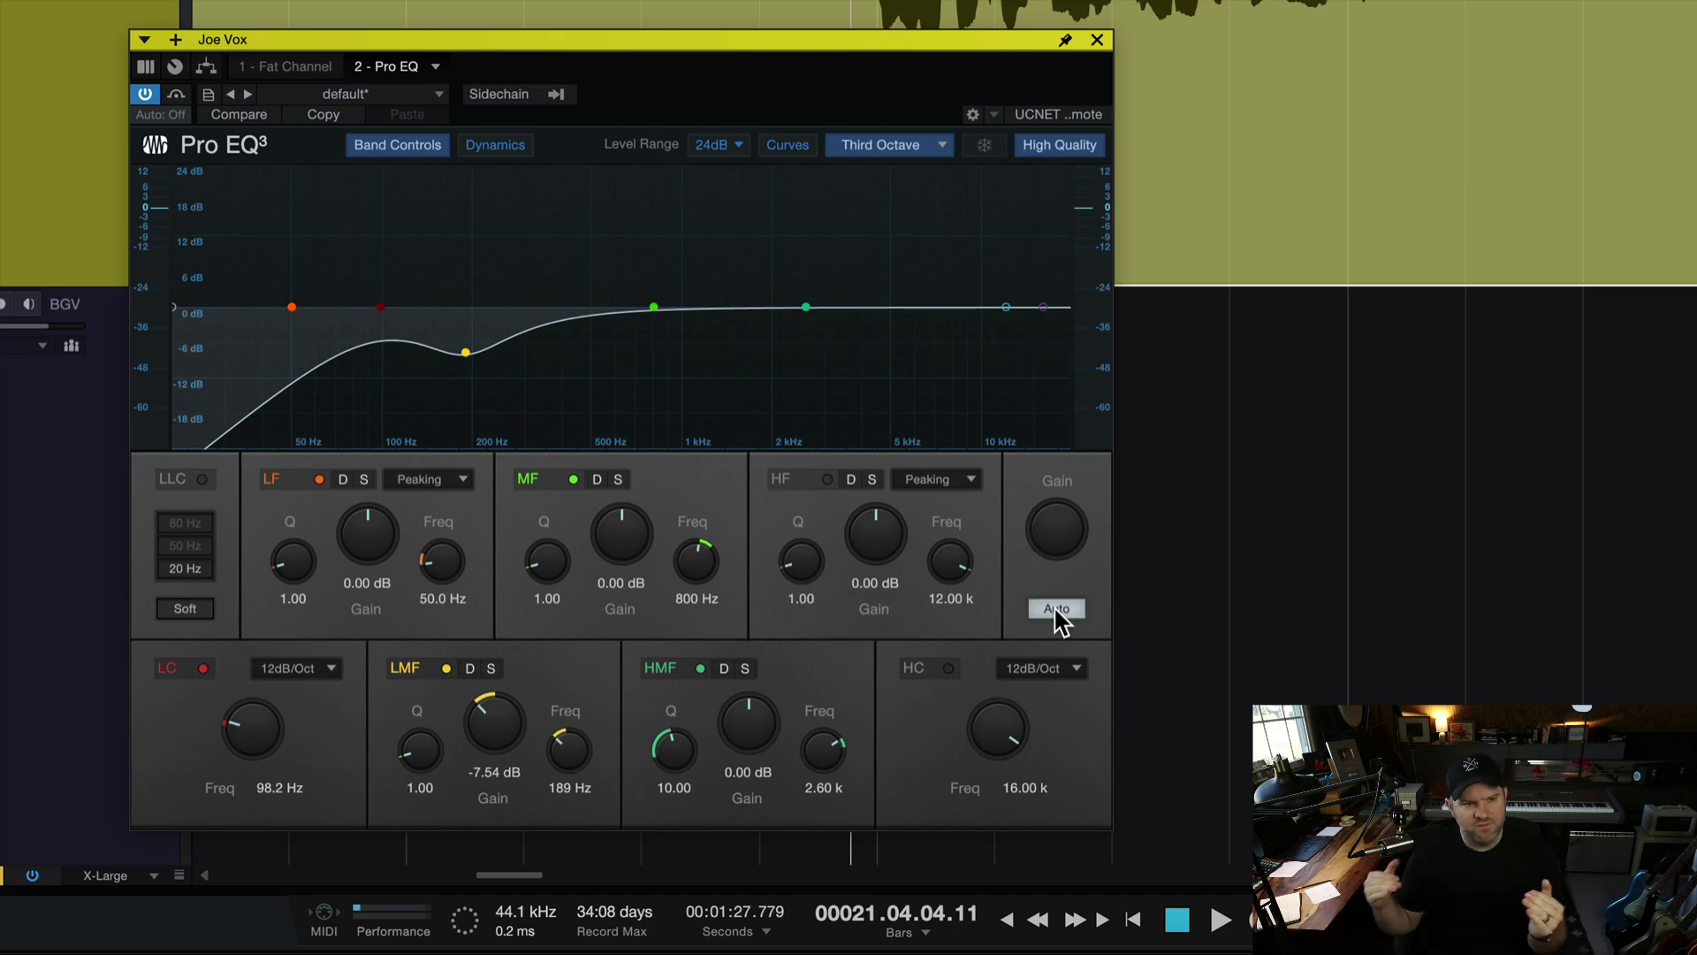
pyautogui.click(1057, 610)
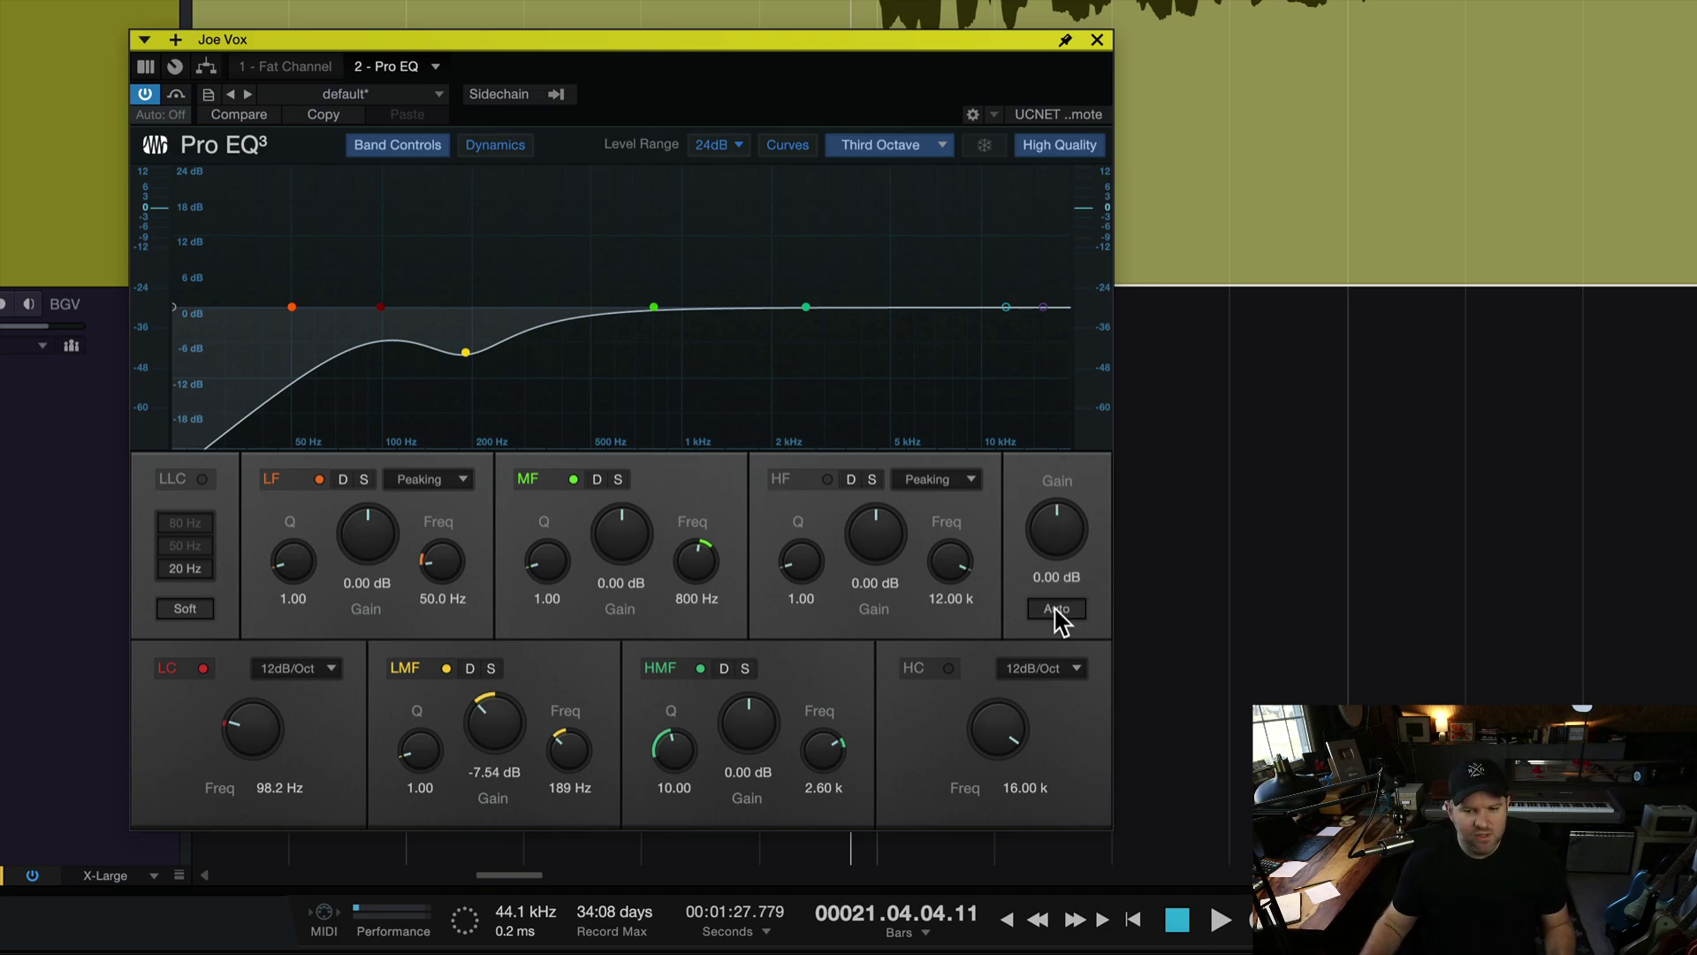
pyautogui.moveTo(1064, 541); pyautogui.dragTo(1057, 513)
pyautogui.press('space')
pyautogui.press('space')
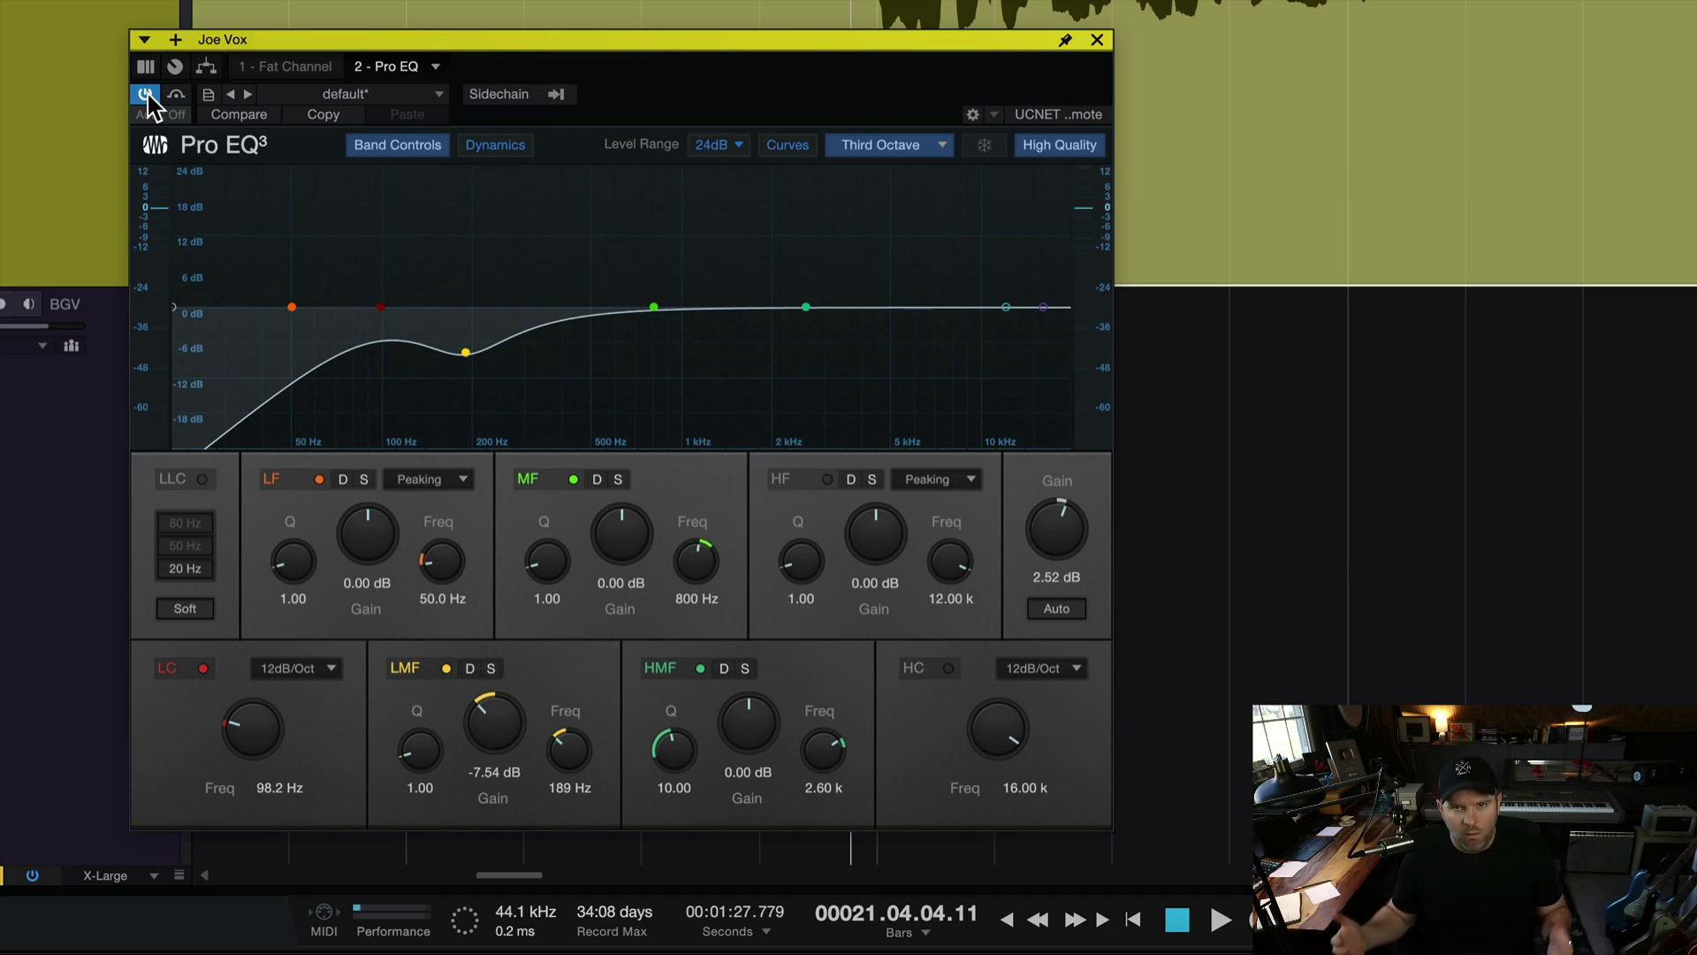
# Bypass and re-enable the Pro EQ during playback to compare the vocal with and without the equalization
pyautogui.press('space')
pyautogui.click(145, 93)
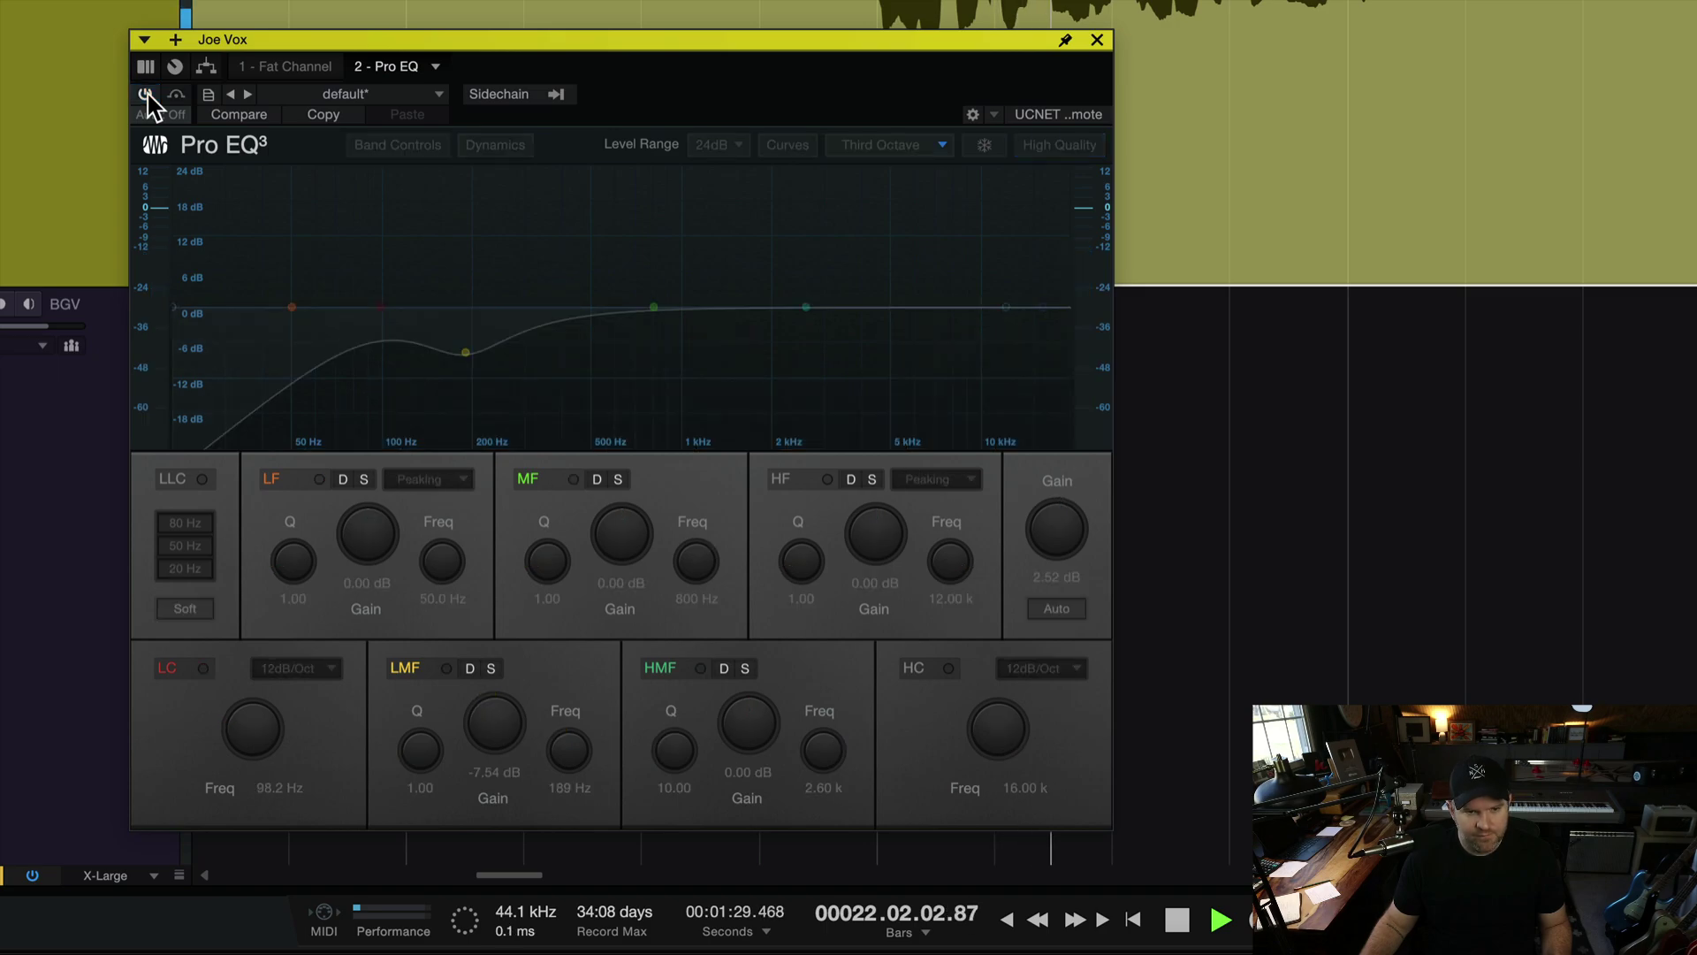
pyautogui.click(146, 93)
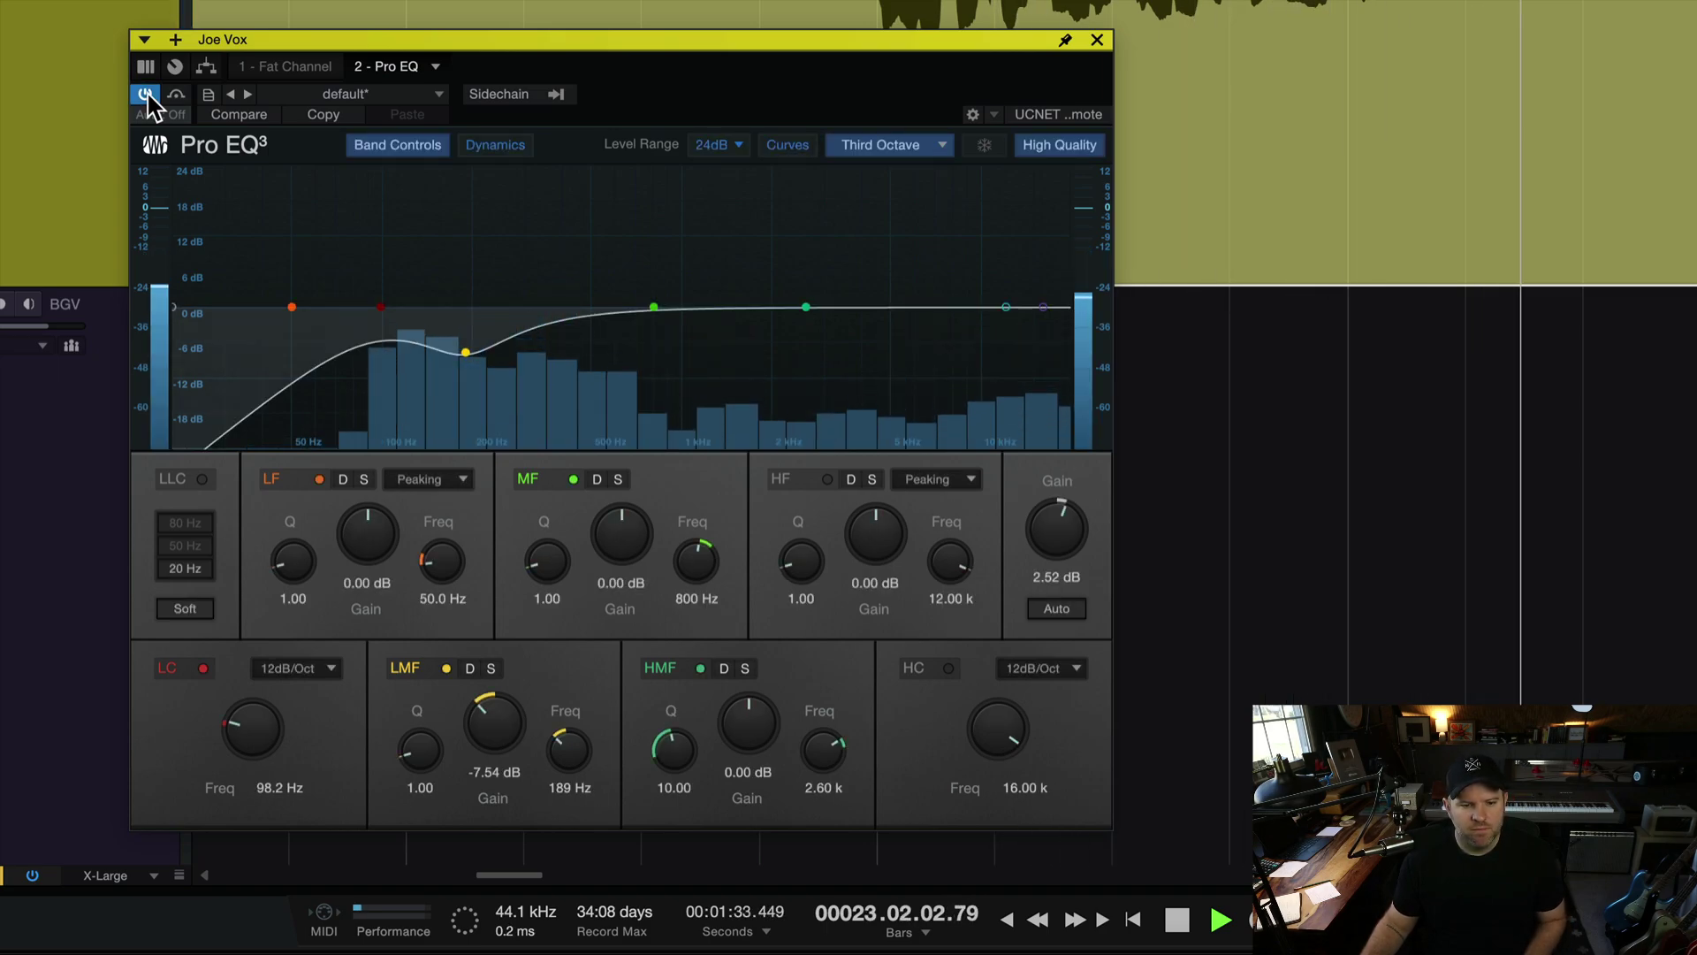
# Replay the opening vocal phrase several times with the Pro EQ active, restarting from the same spot near bar 21.4
pyautogui.press('space')
pyautogui.press('space')
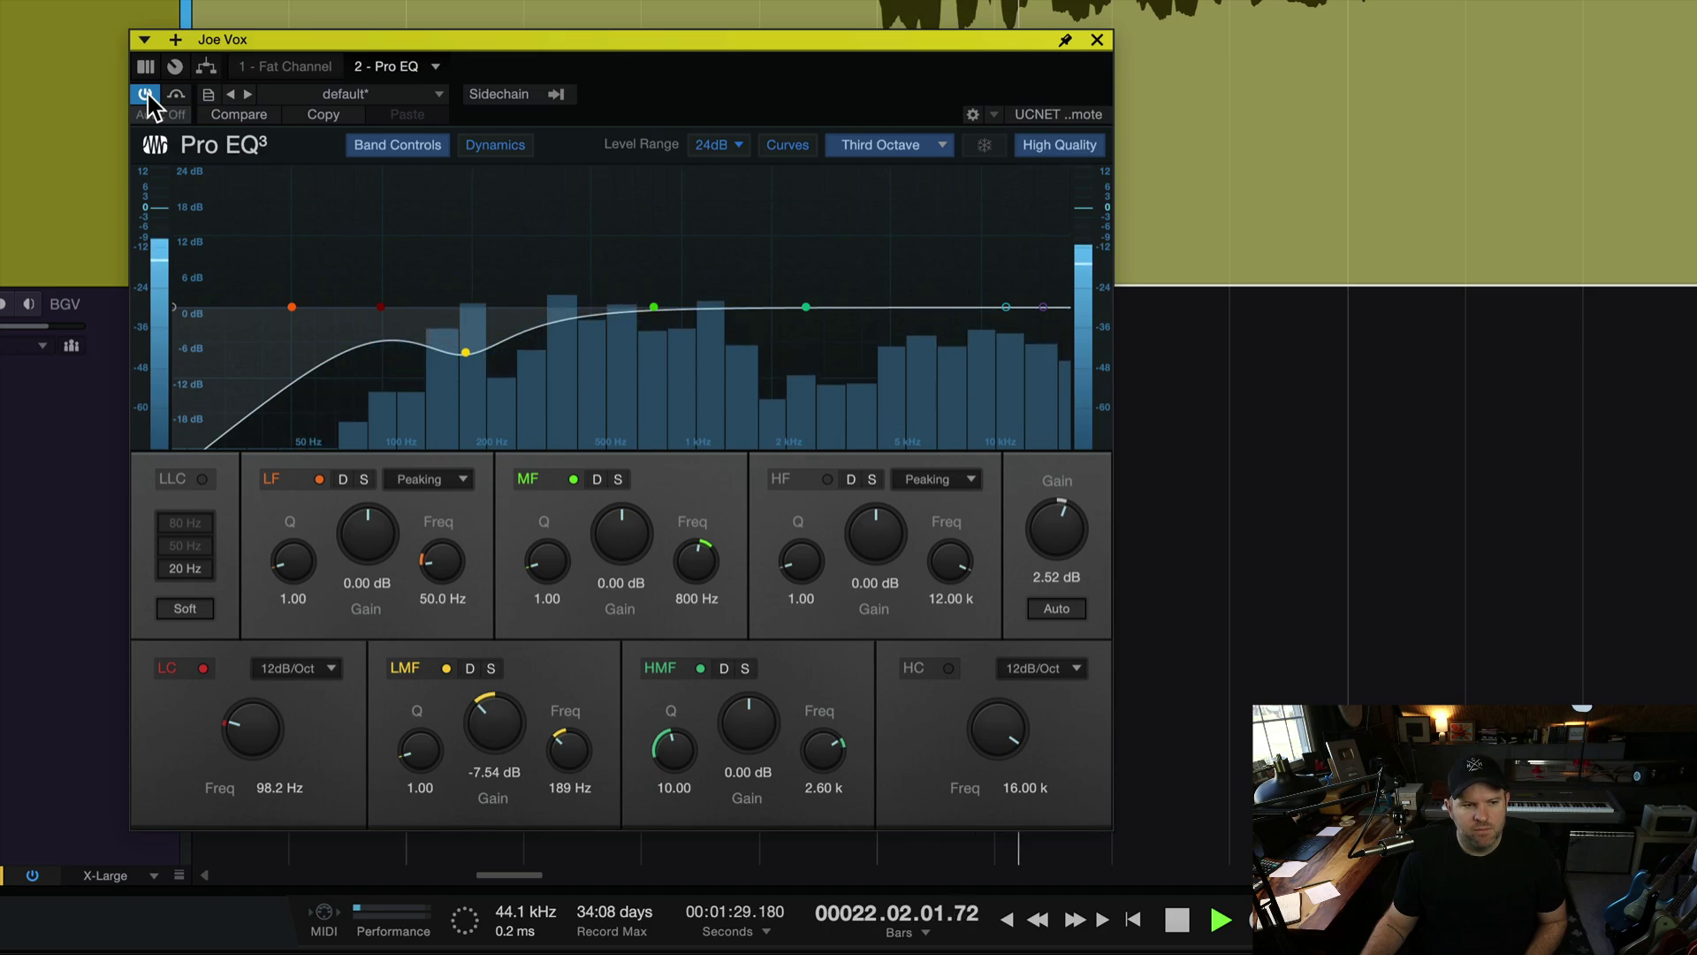
pyautogui.press('space')
pyautogui.press('space')
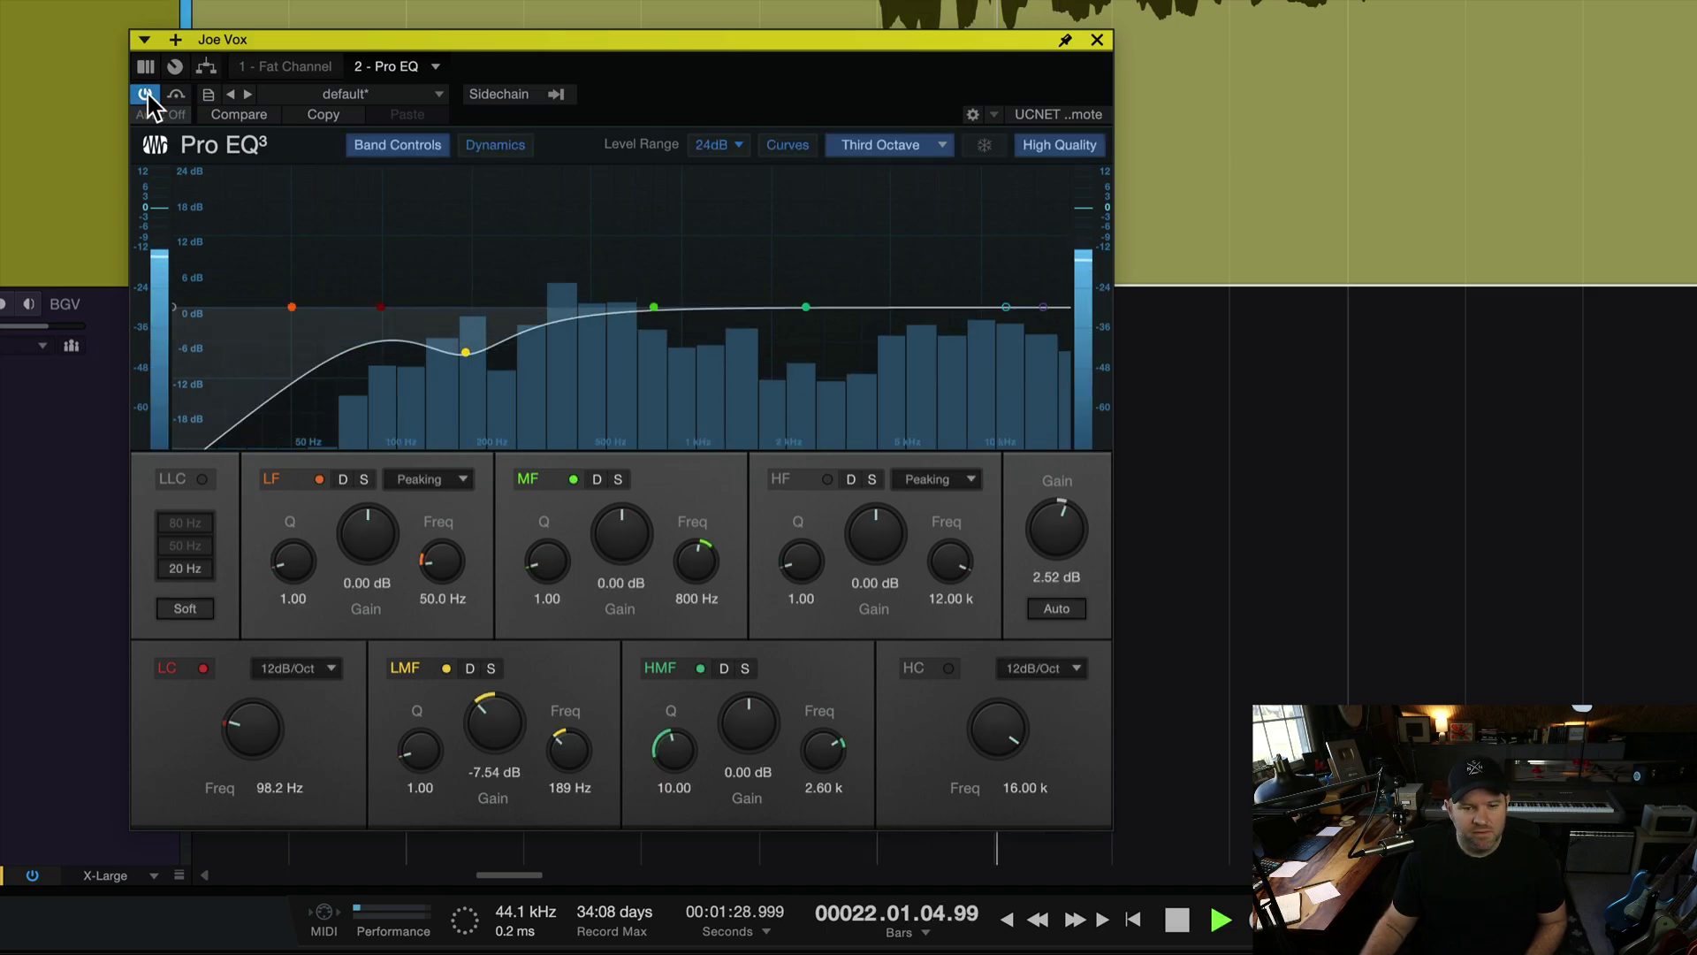
pyautogui.press('space')
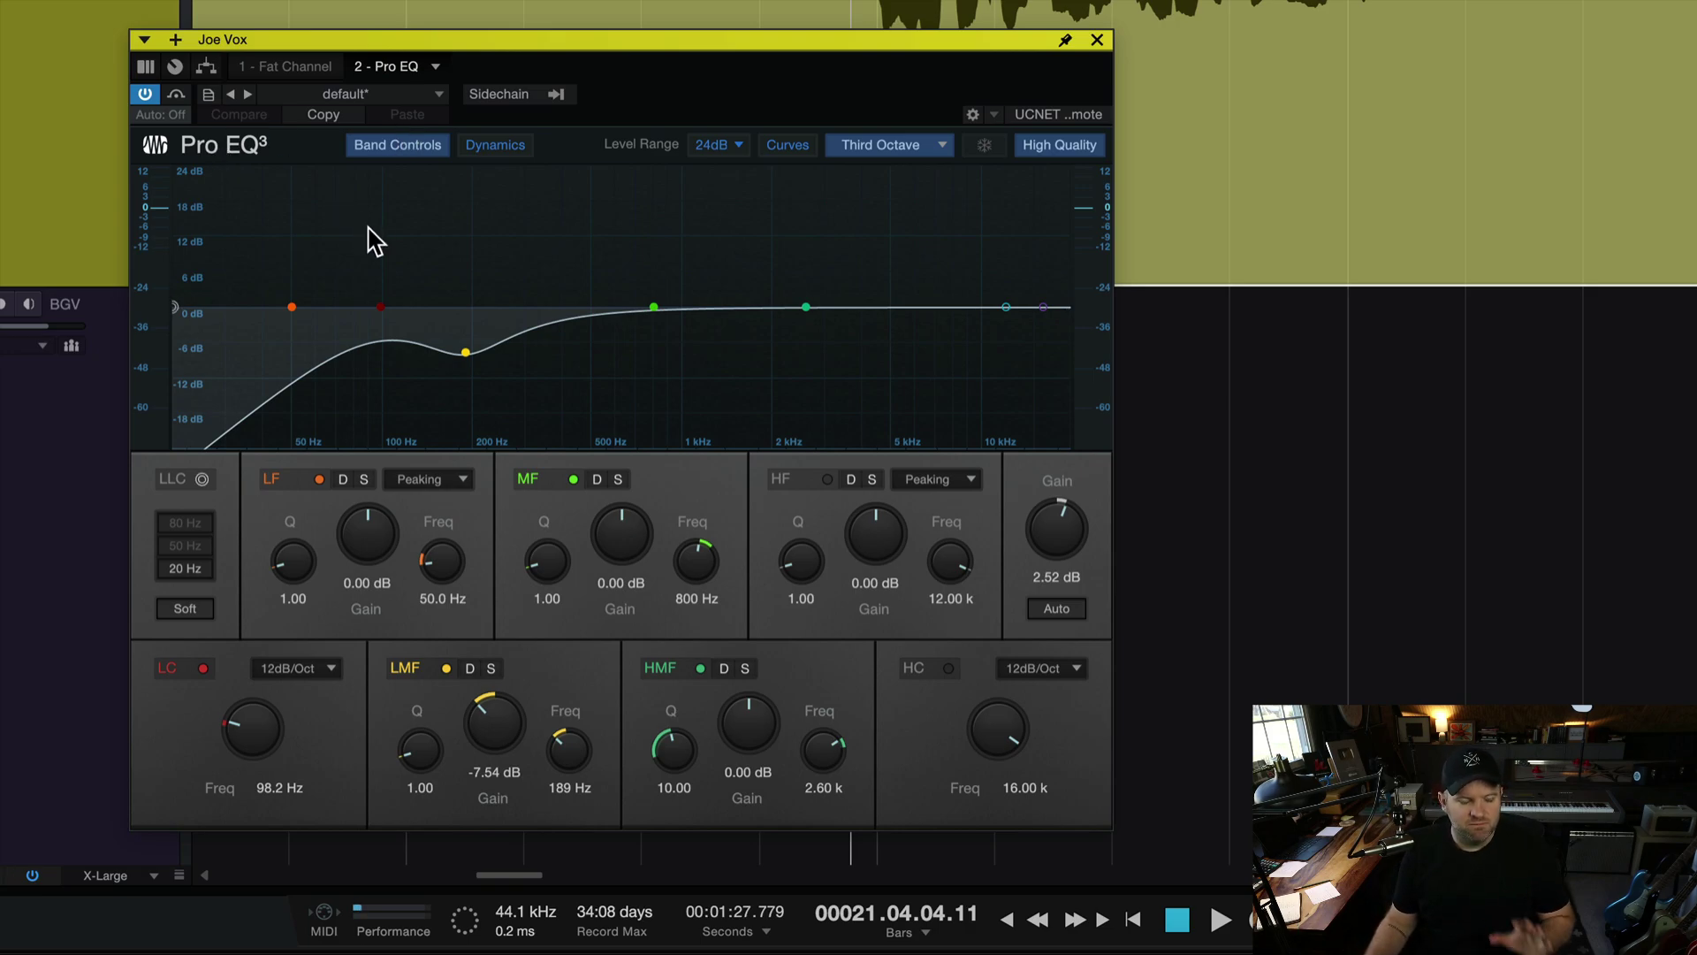
# Bypass the Pro EQ and play the same phrase, re-enable the EQ and play it again for comparison
pyautogui.click(147, 94)
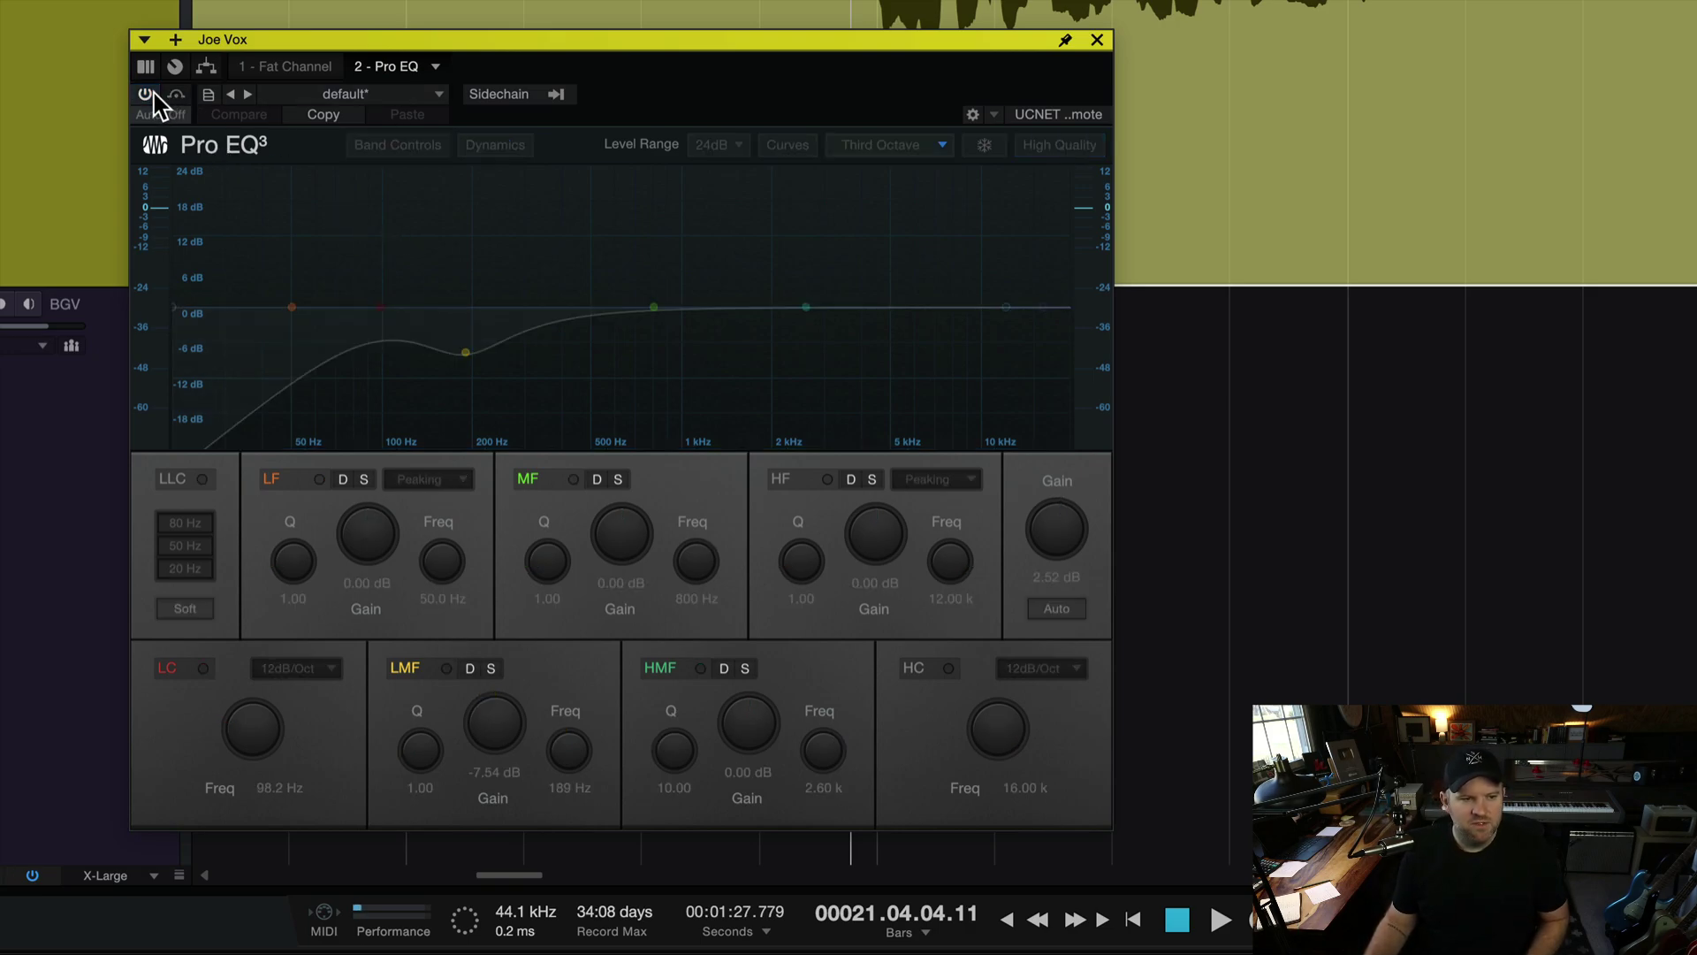
pyautogui.press('space')
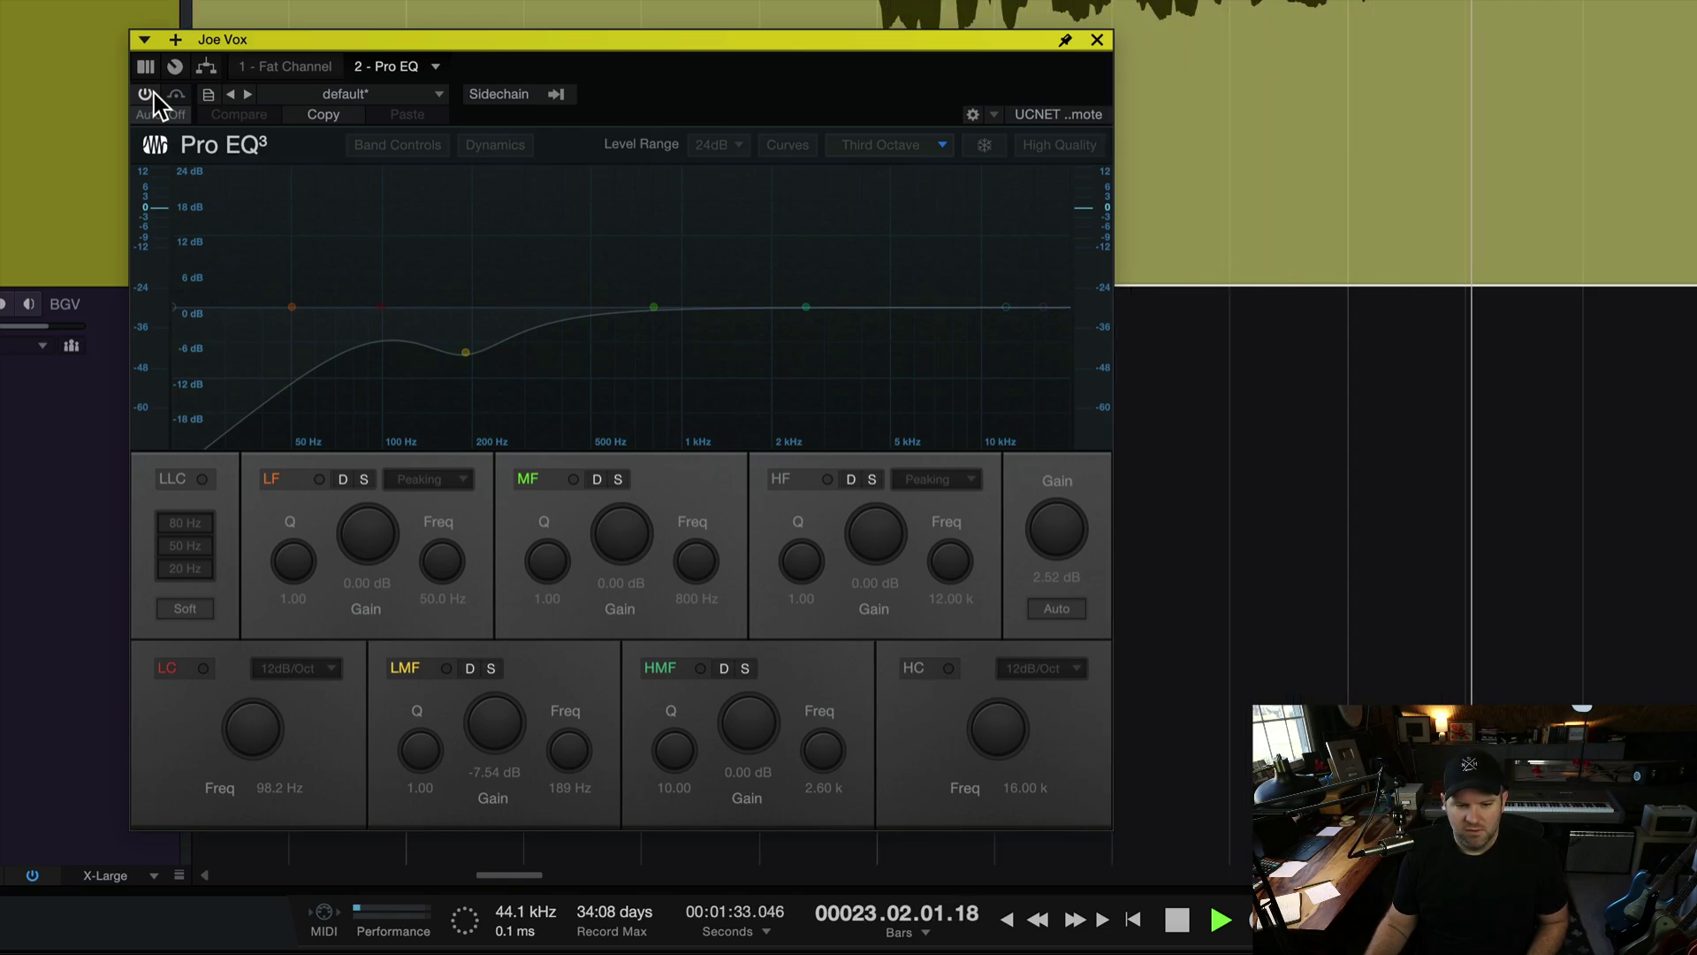
pyautogui.press('space')
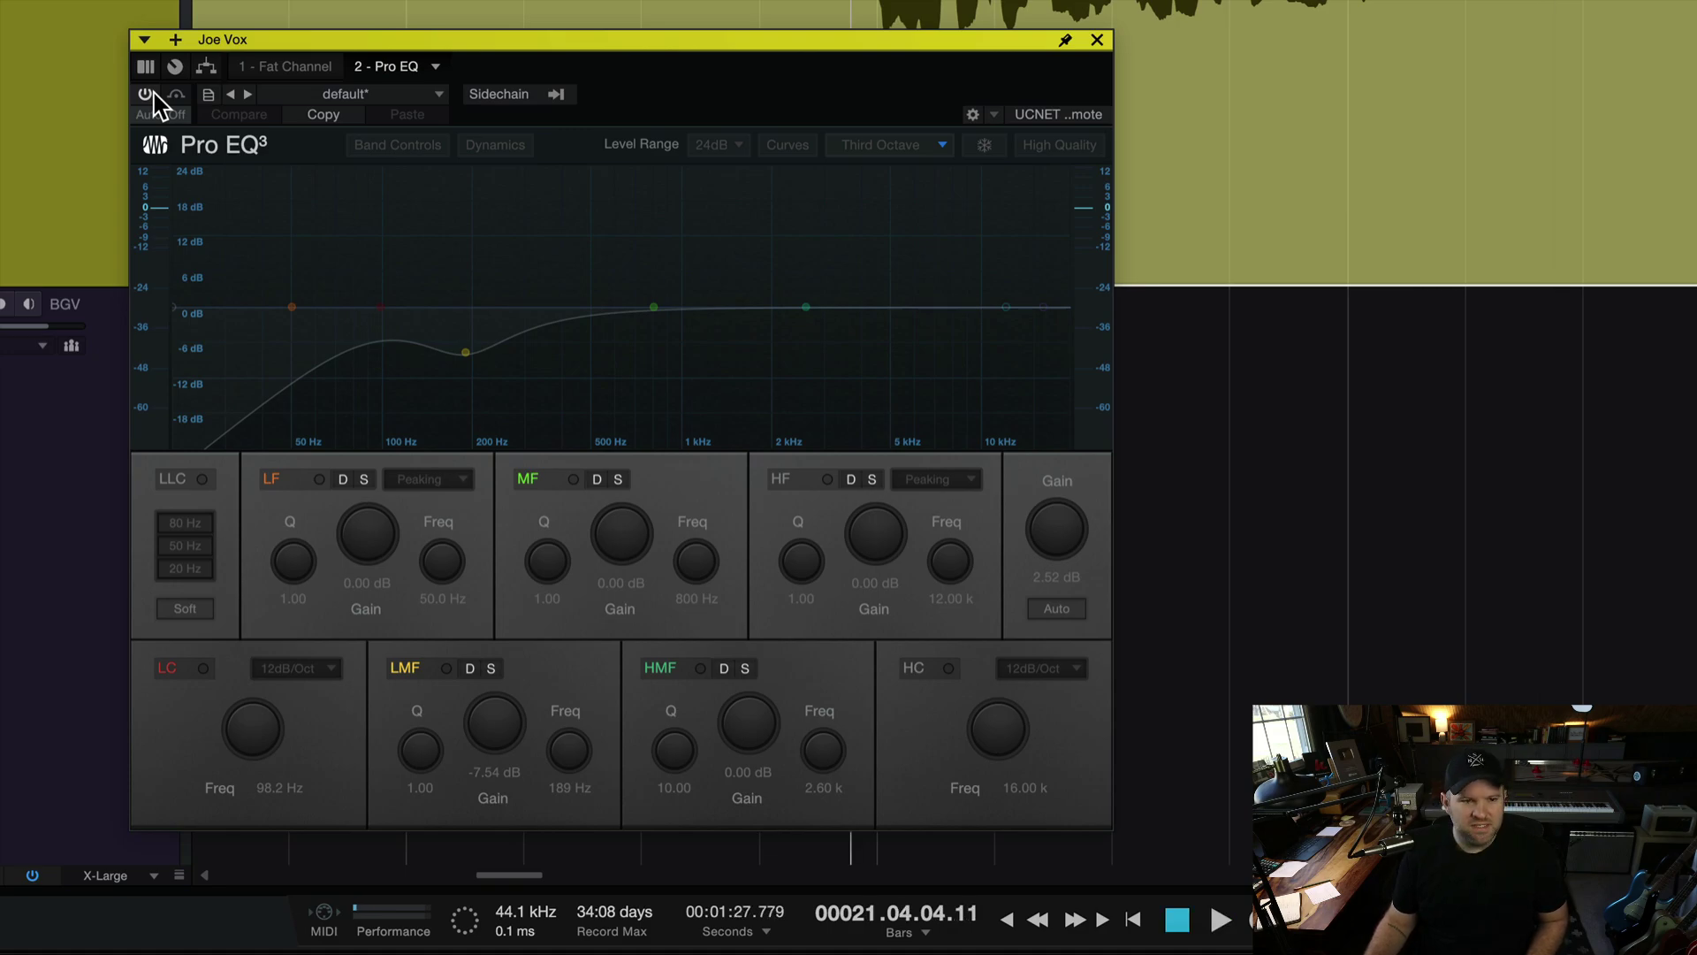
pyautogui.click(148, 94)
pyautogui.press('space')
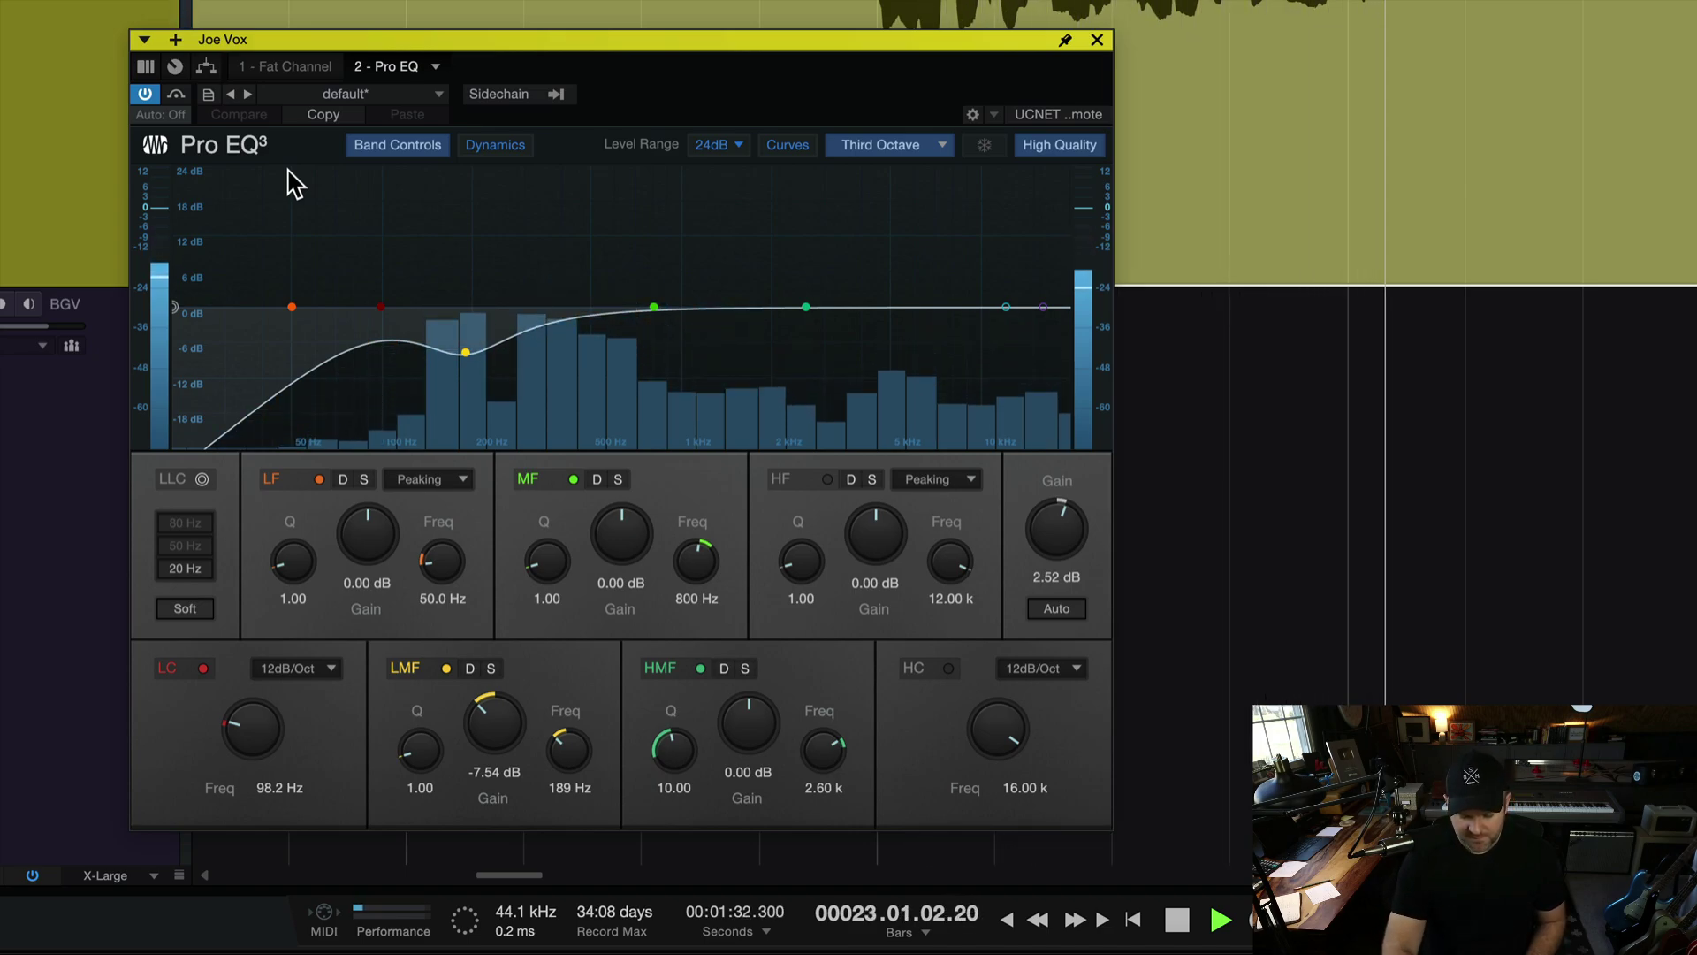
pyautogui.press('space')
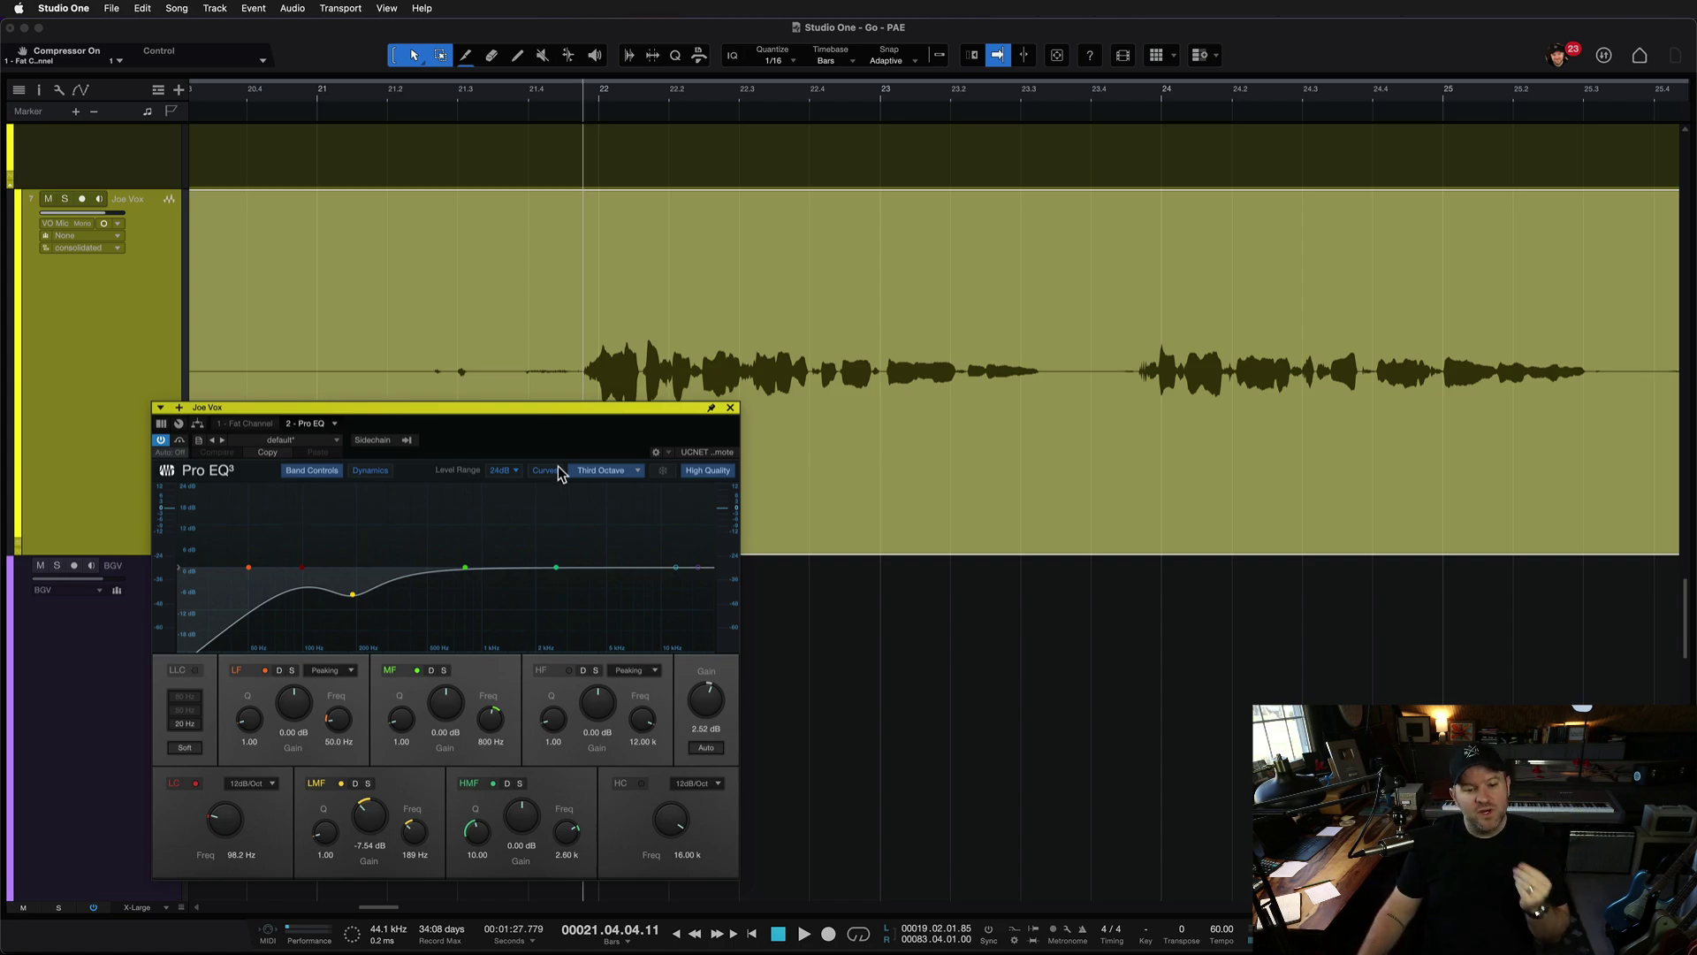
# Close the Pro EQ window and place the playhead just before the loud vocal phrase at about bar 49.2
pyautogui.click(730, 408)
pyautogui.press('z')
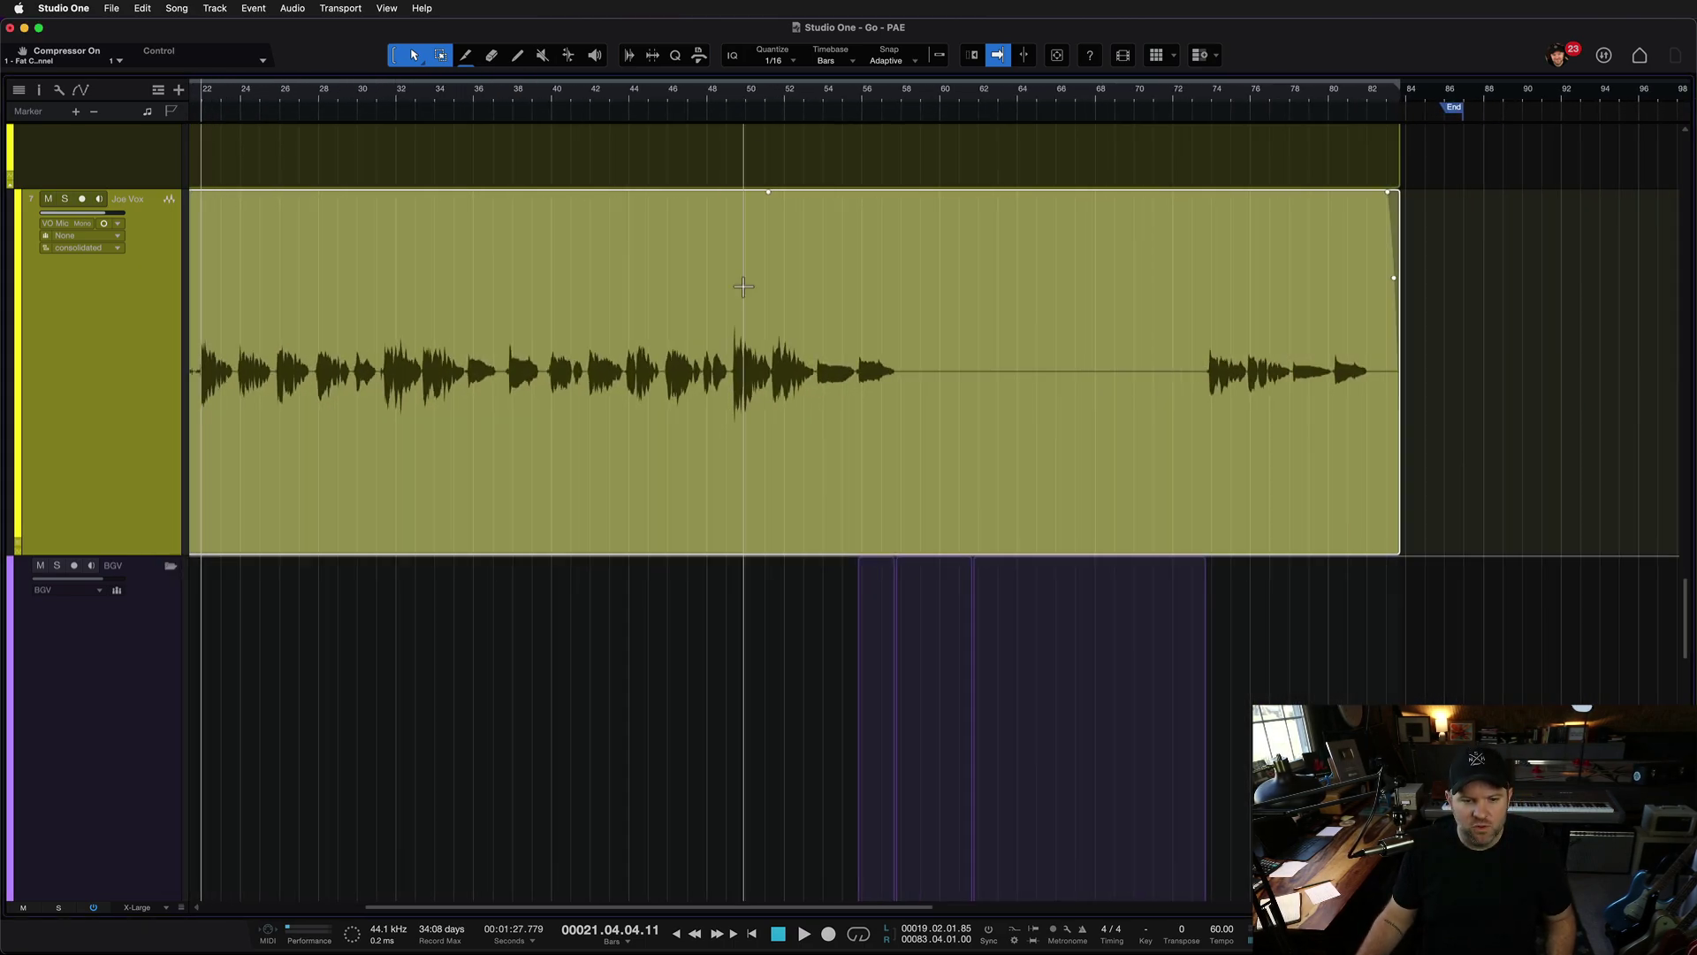
pyautogui.click(738, 99)
pyautogui.scroll(5, 739, 204)
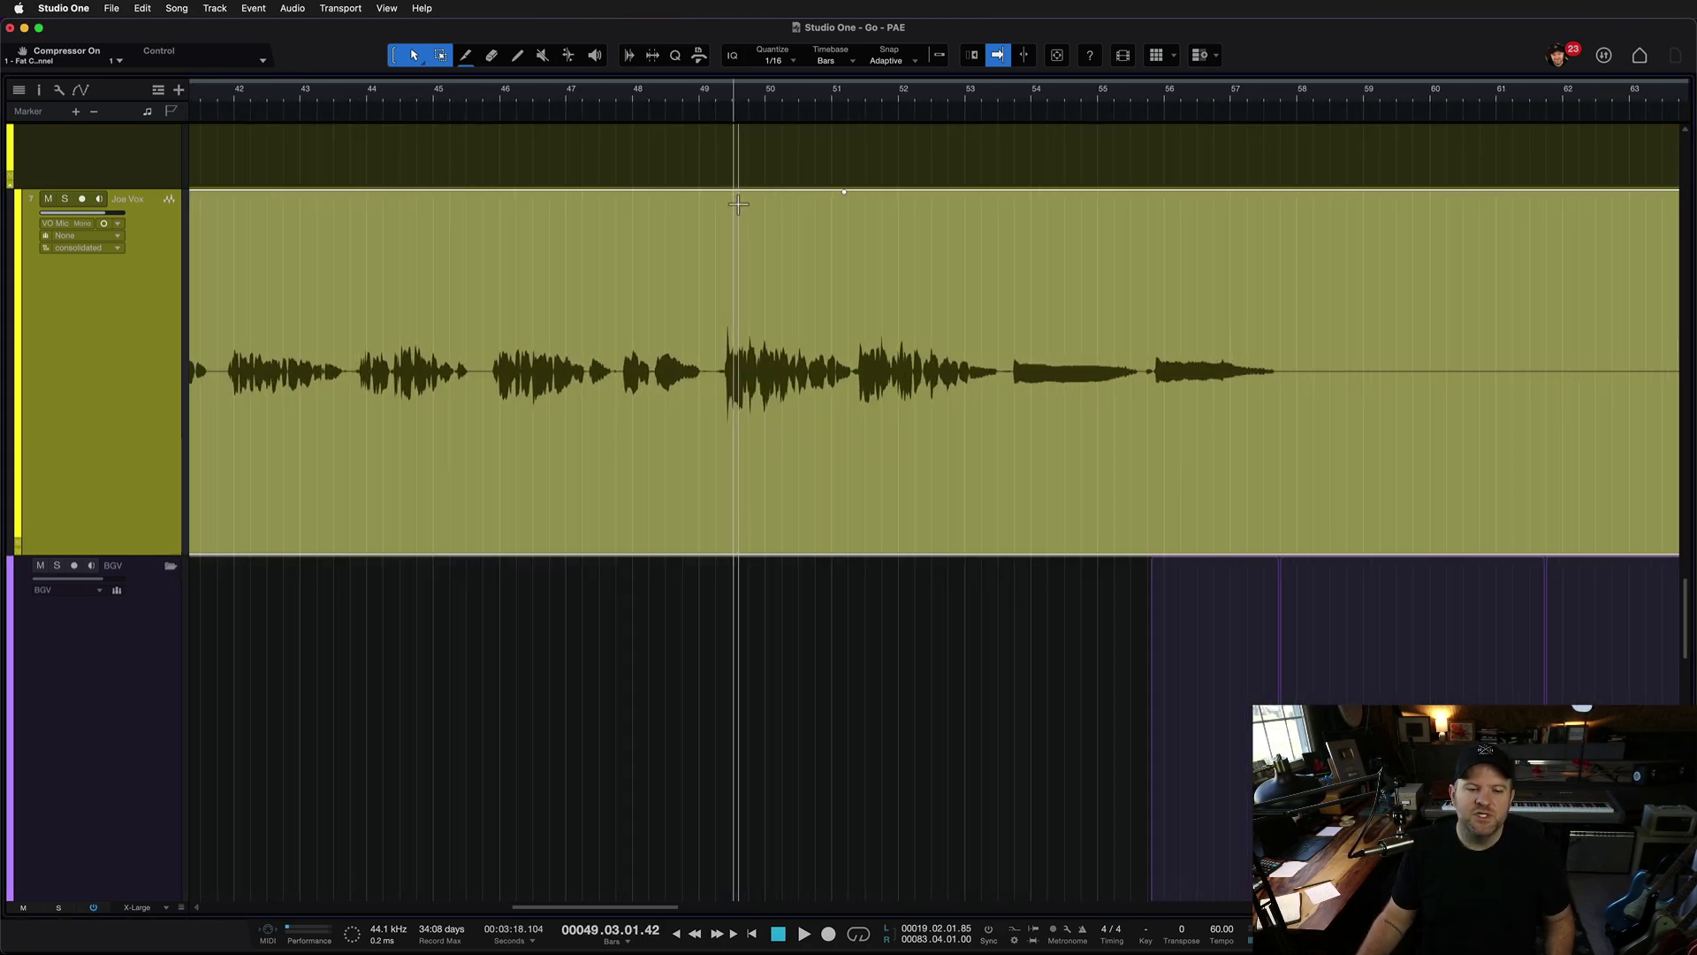
pyautogui.click(725, 103)
pyautogui.scroll(5, 739, 166)
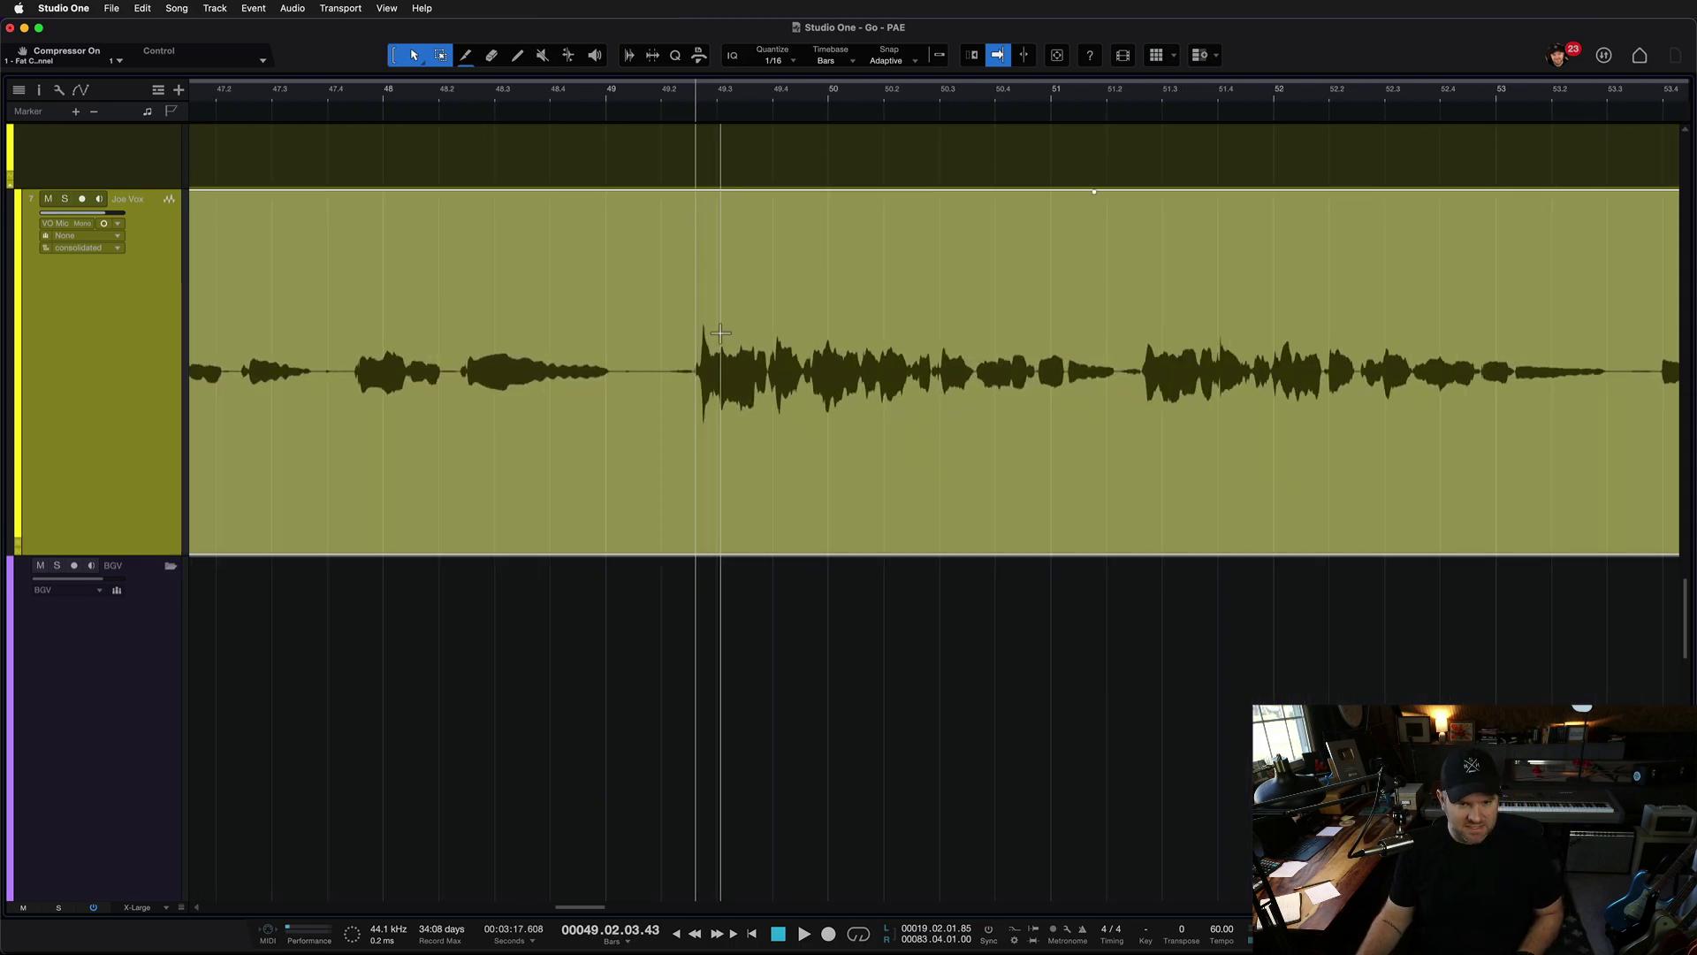
# Reopen the lead vocal channel's Pro EQ from the mixer and hide the mixer again
pyautogui.press('F3')
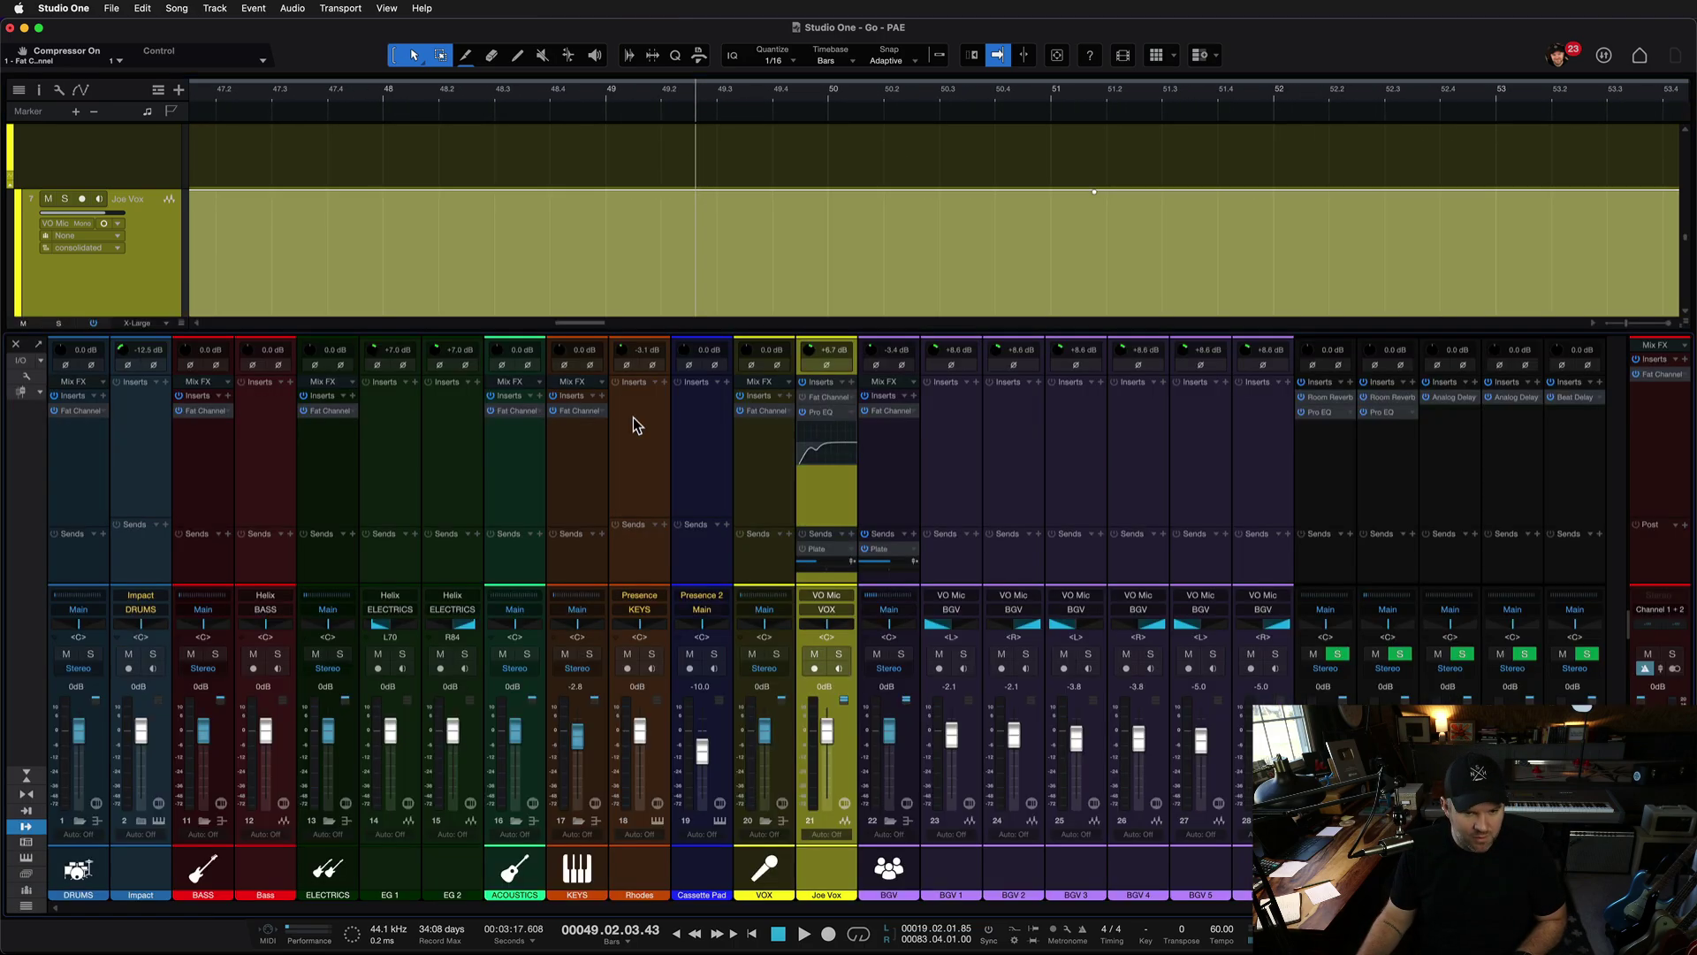
pyautogui.click(832, 411)
pyautogui.press('F3')
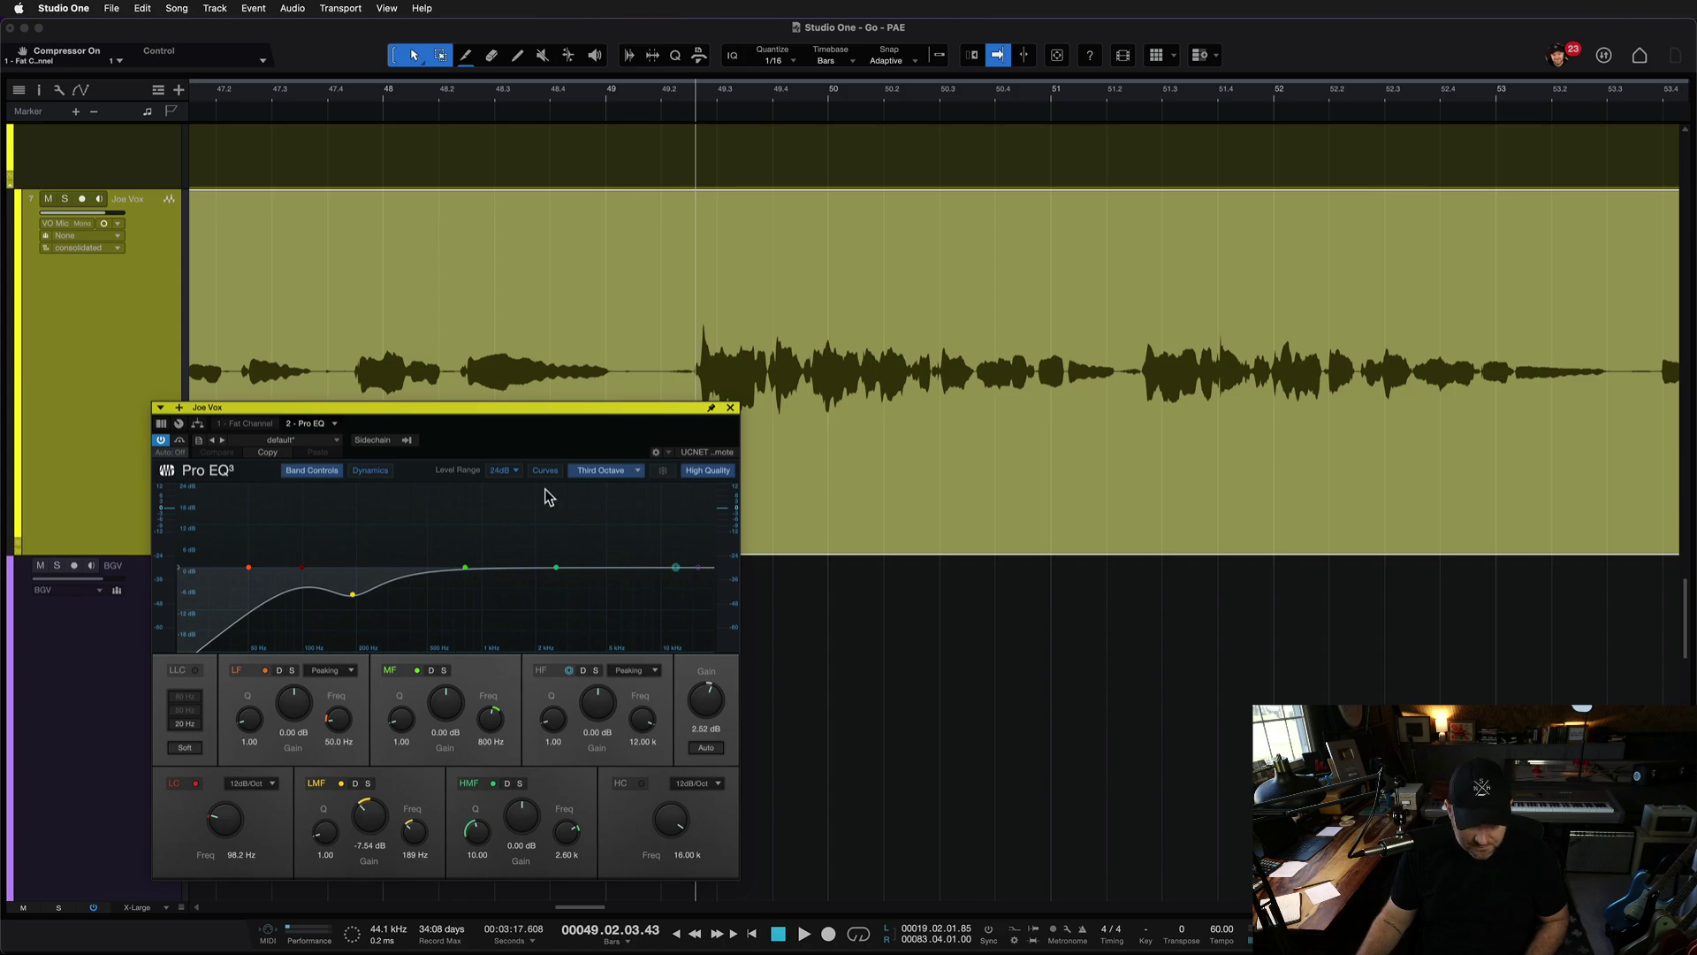
pyautogui.click(545, 670)
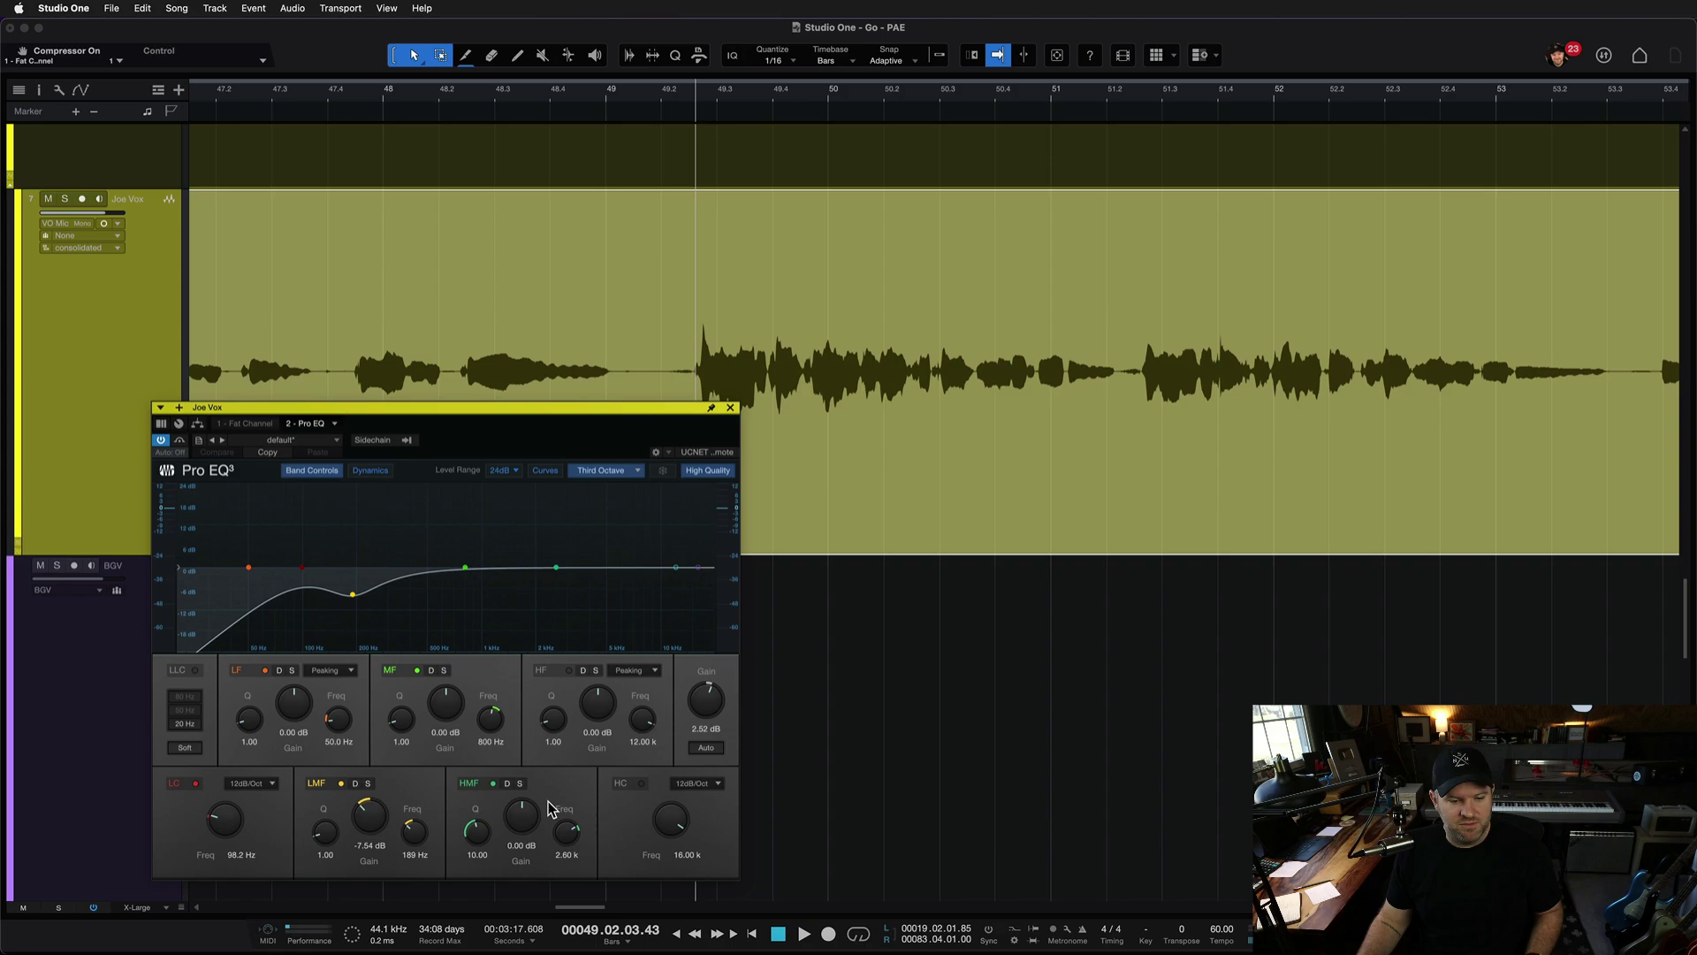
# Play the loud phrase and lower the HMF band's gain to about -1.68 dB at 2.60 kHz
pyautogui.press('space')
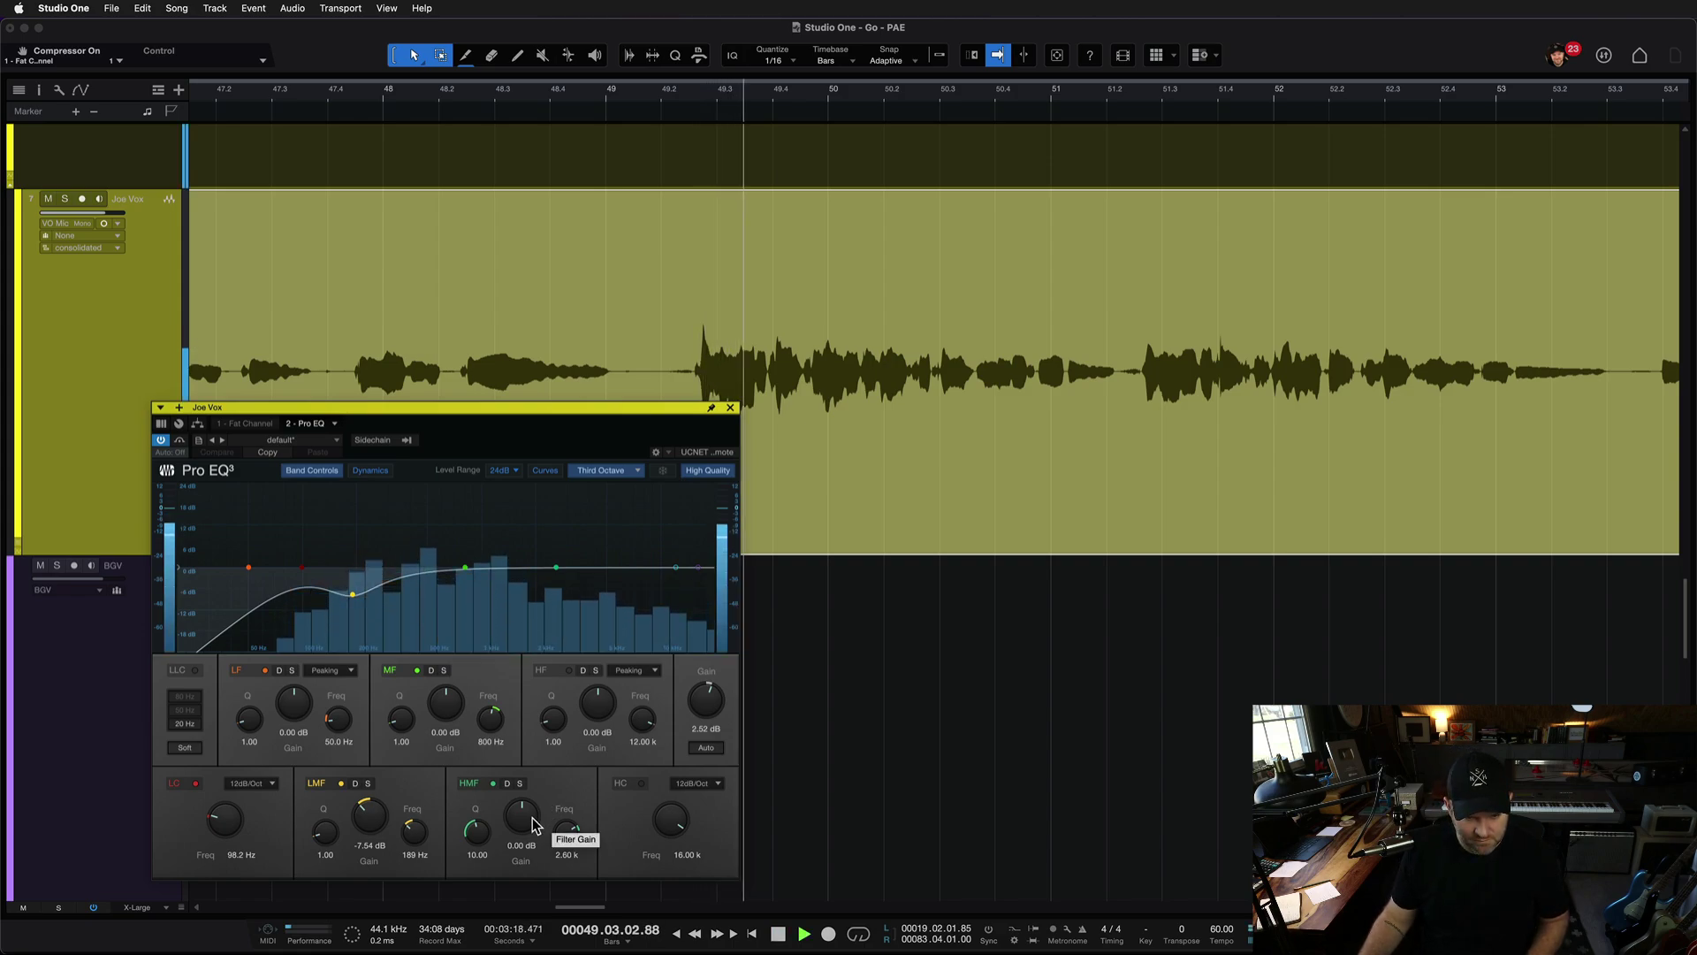
pyautogui.moveTo(526, 826); pyautogui.dragTo(529, 823)
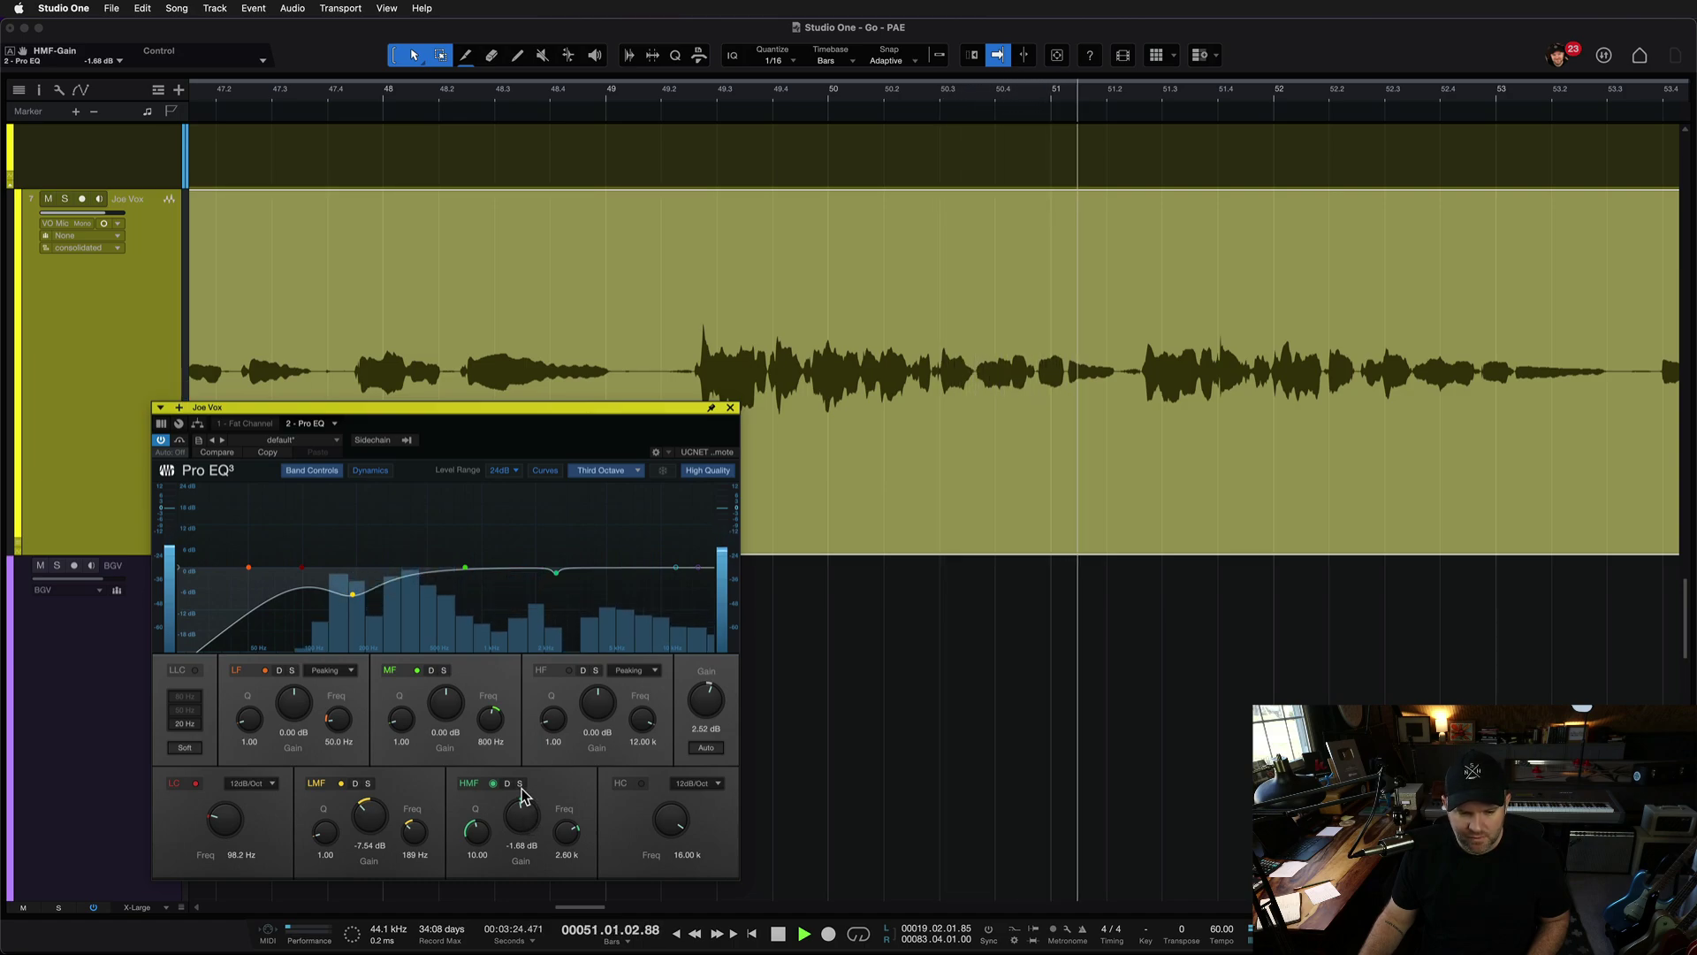
pyautogui.press('space')
# Solo the HMF band, widen it to a Q of 3.40 and audition the isolated 2.60 kHz range
pyautogui.click(521, 784)
pyautogui.moveTo(477, 831); pyautogui.dragTo(477, 856)
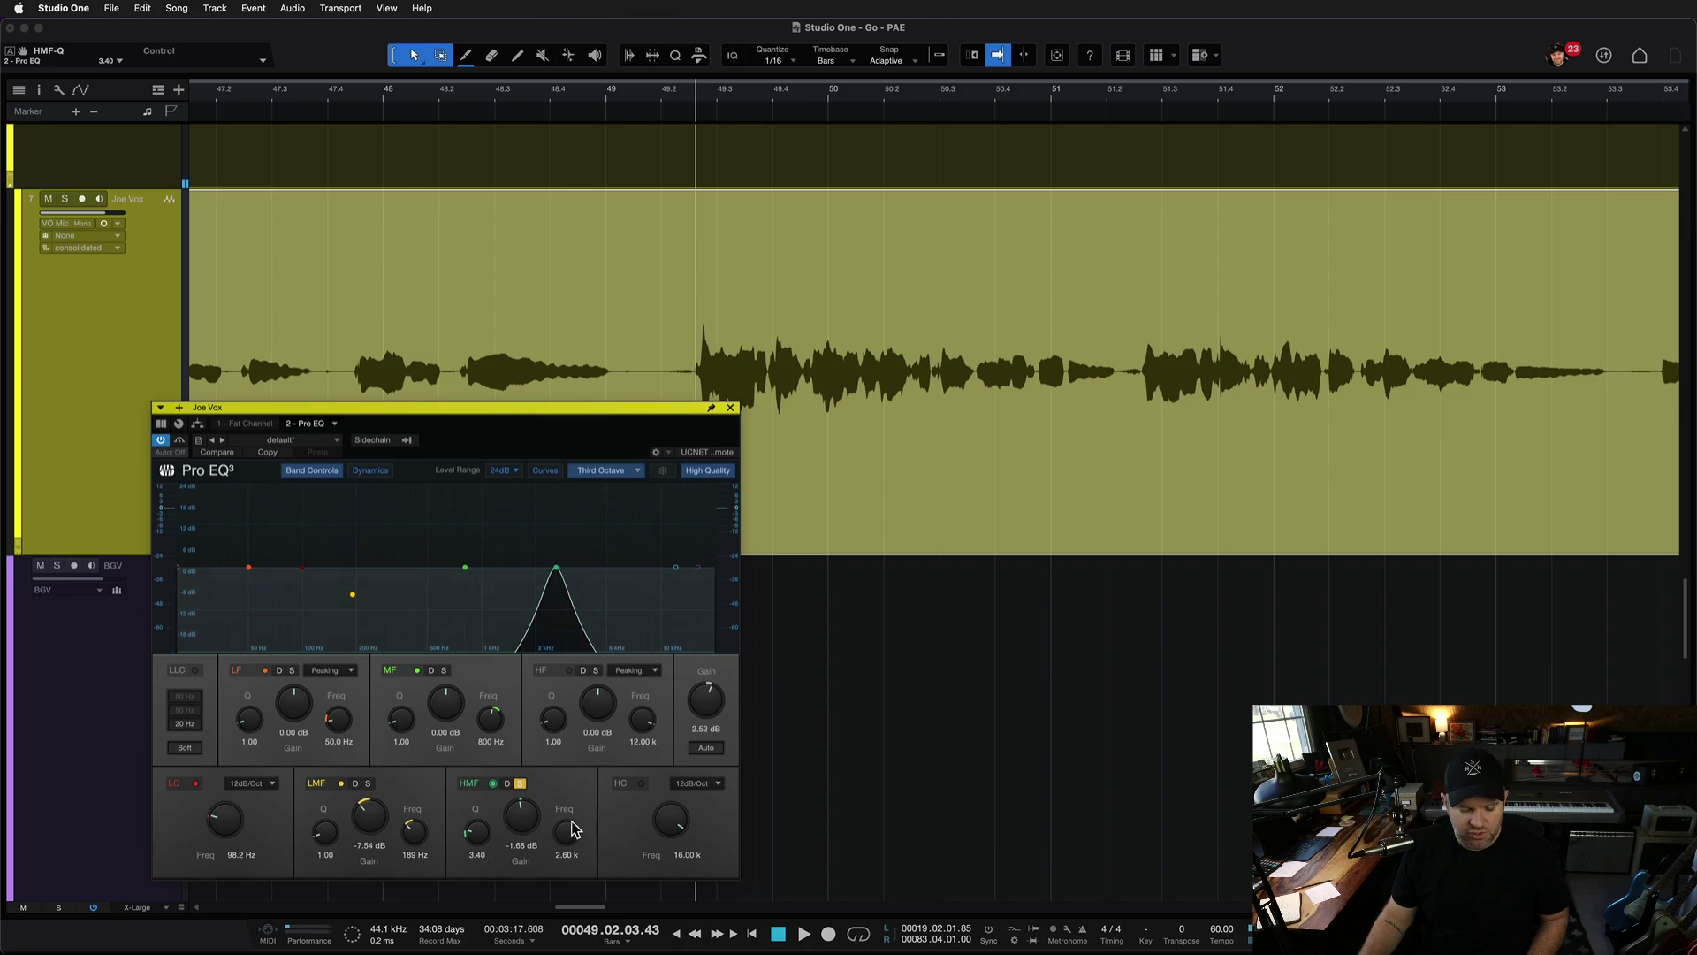
pyautogui.press('space')
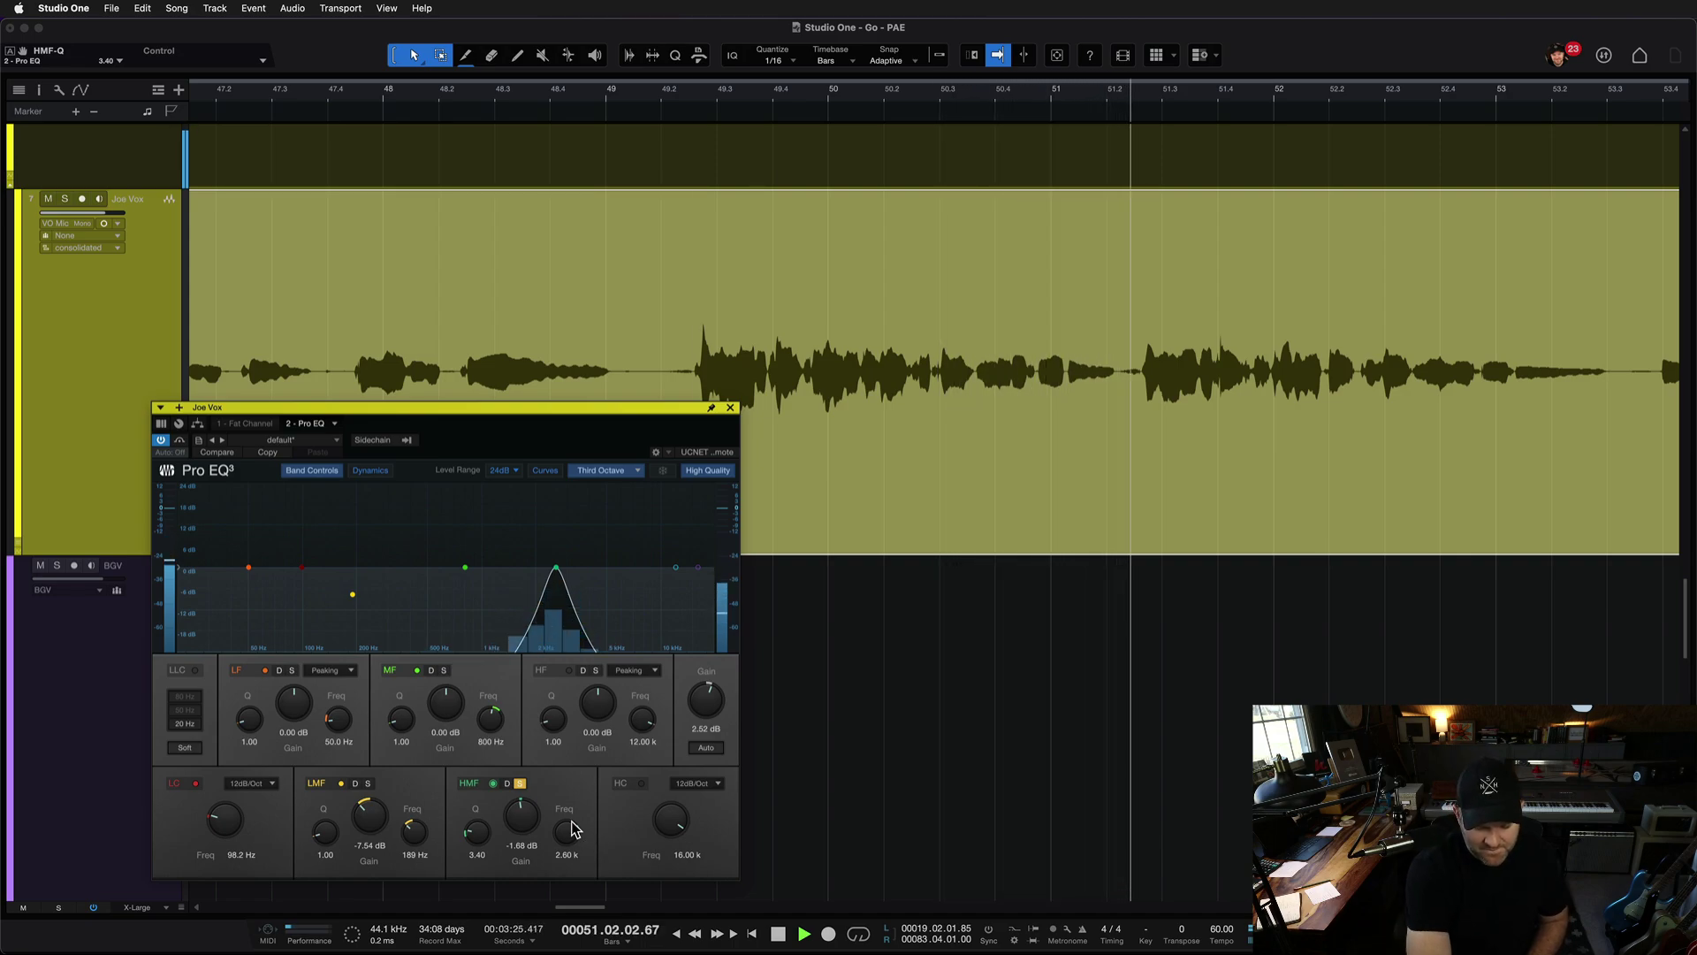
pyautogui.press('space')
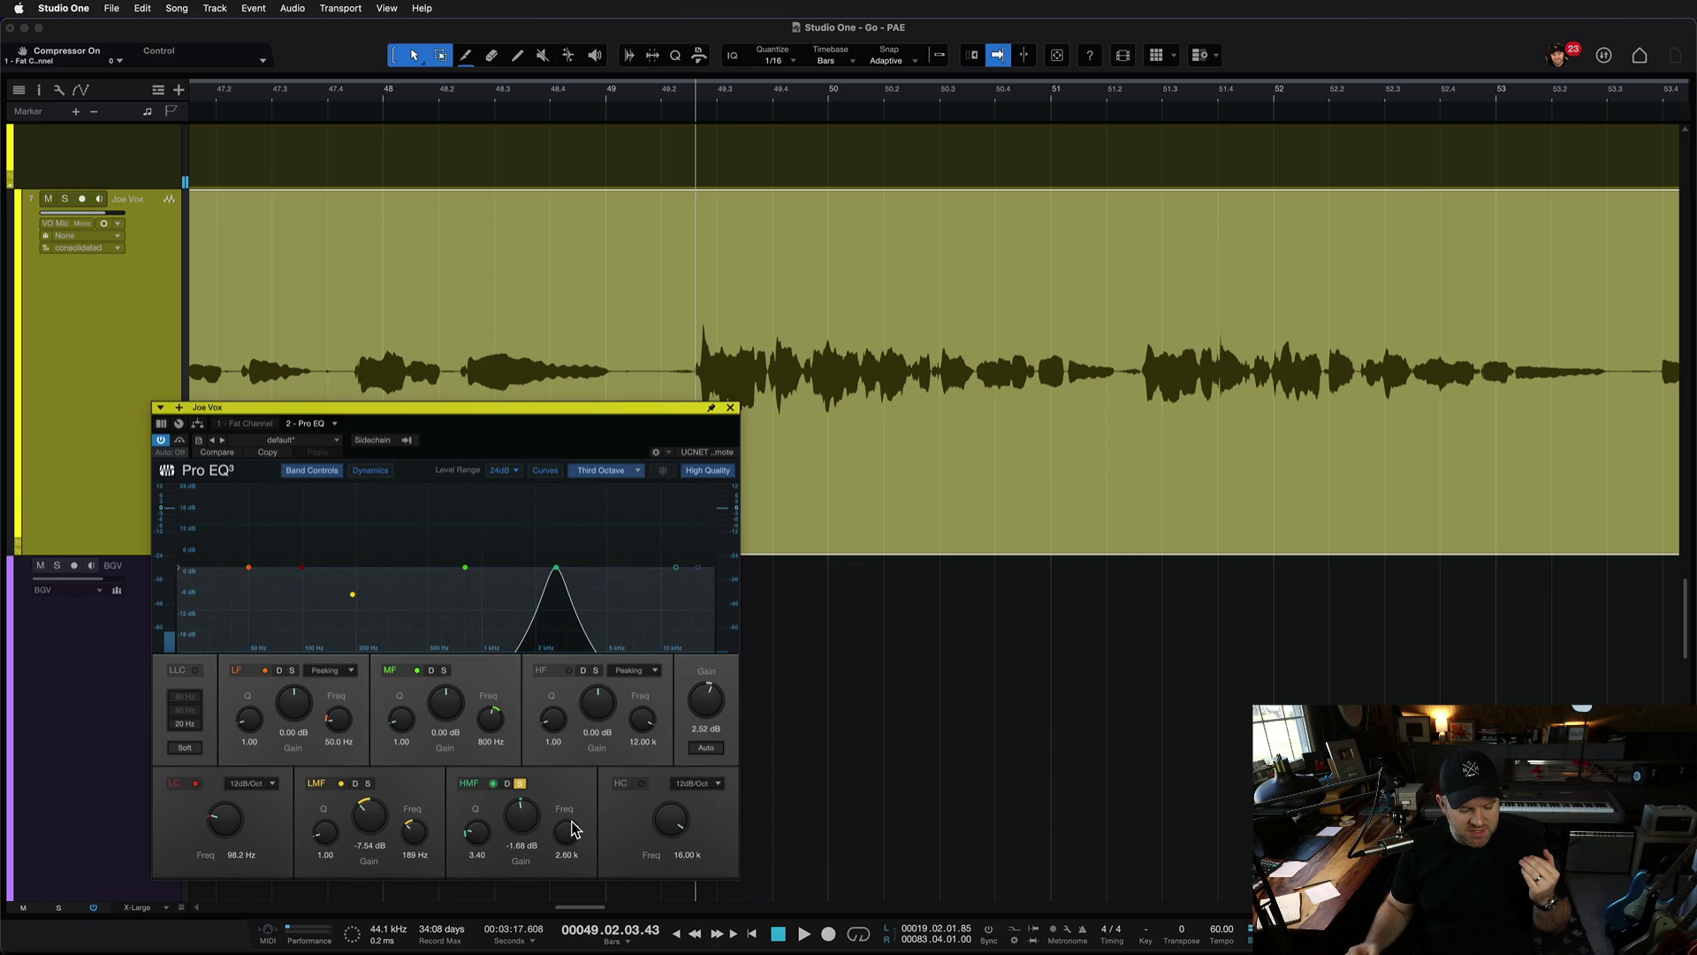
# Toggle the HMF band's dynamic mode on and off, and take the band out of solo
pyautogui.click(507, 783)
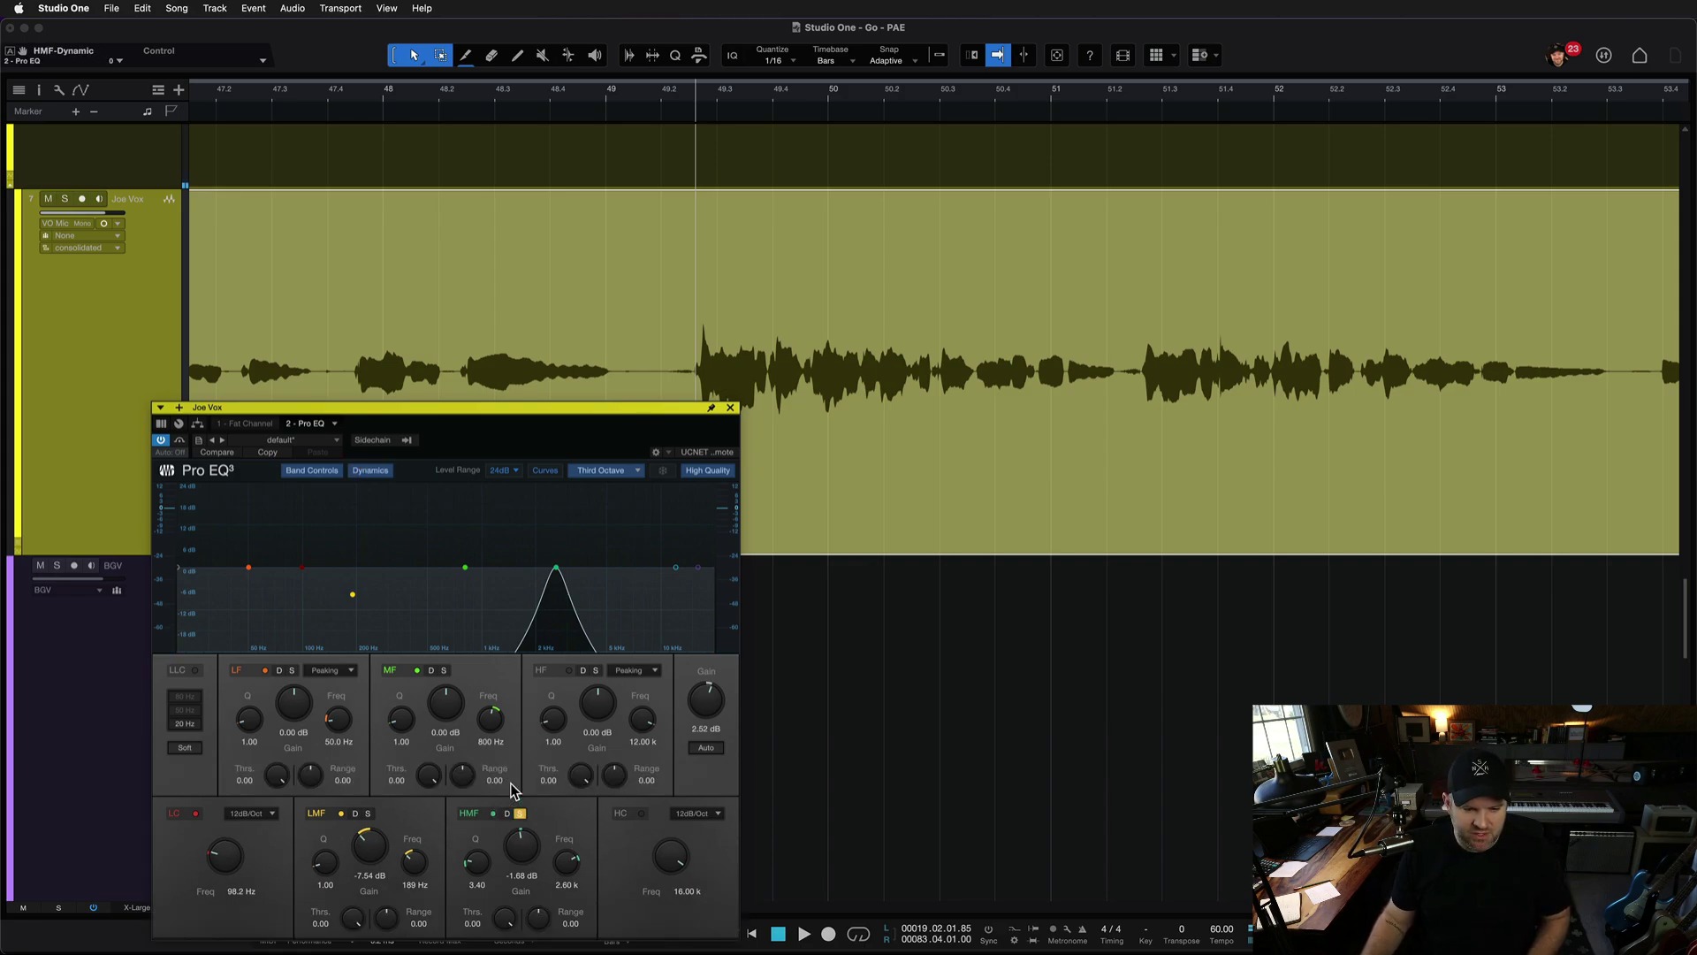
pyautogui.click(508, 813)
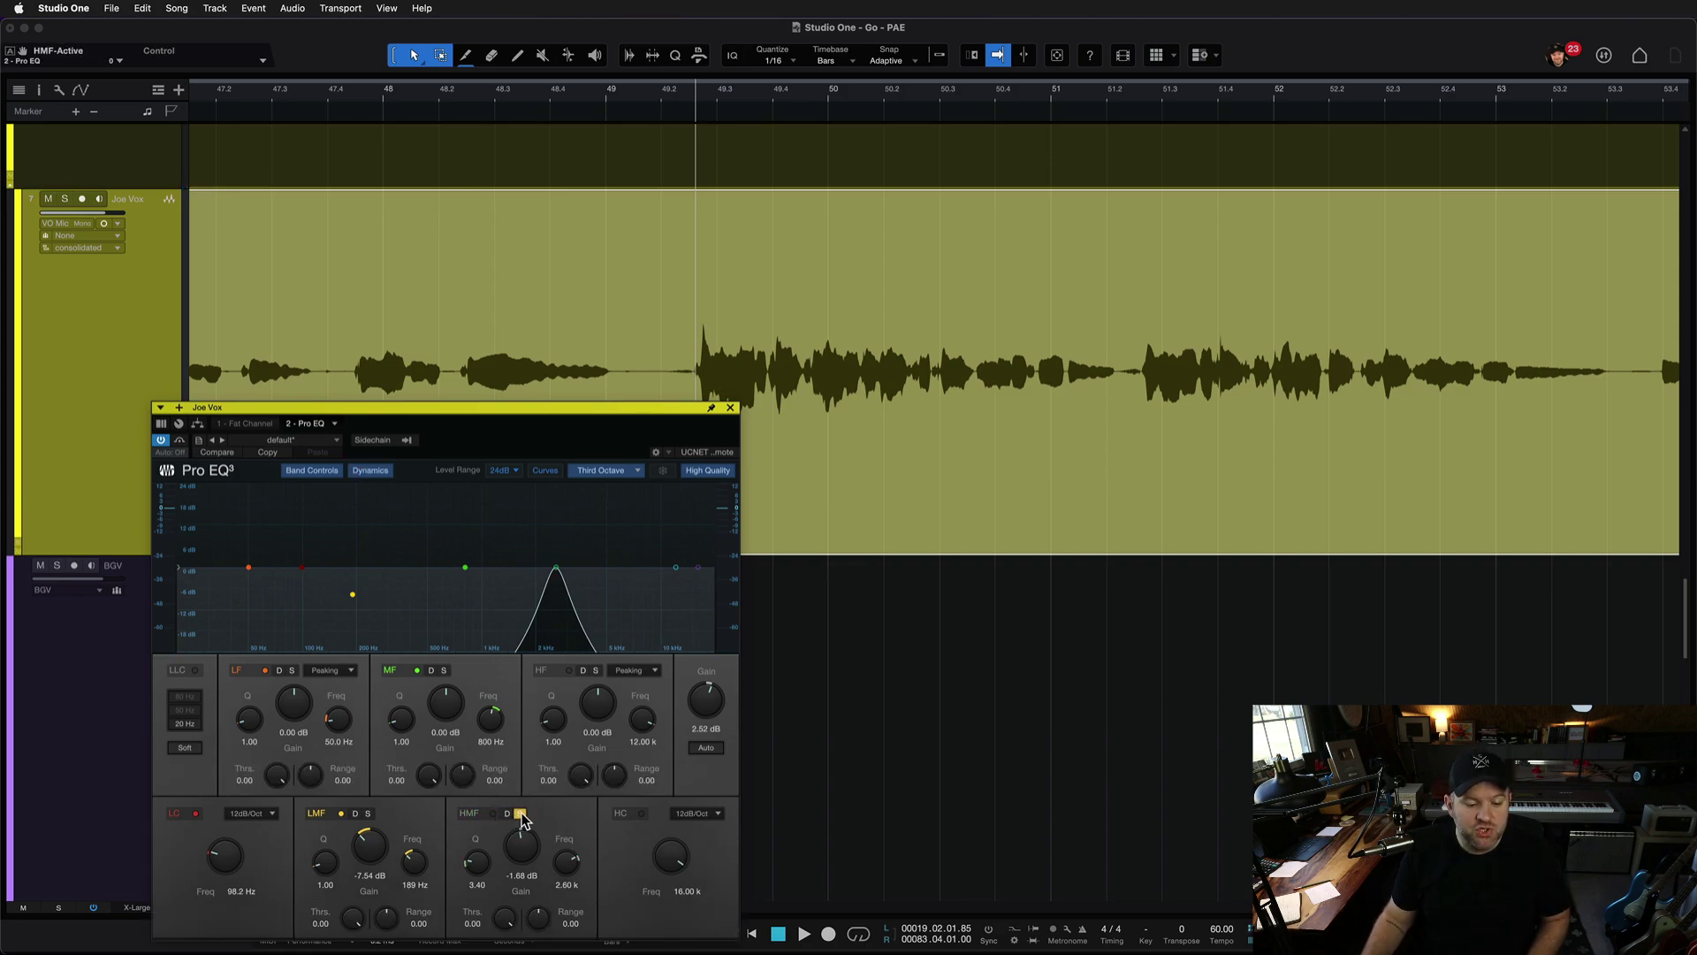
pyautogui.click(518, 814)
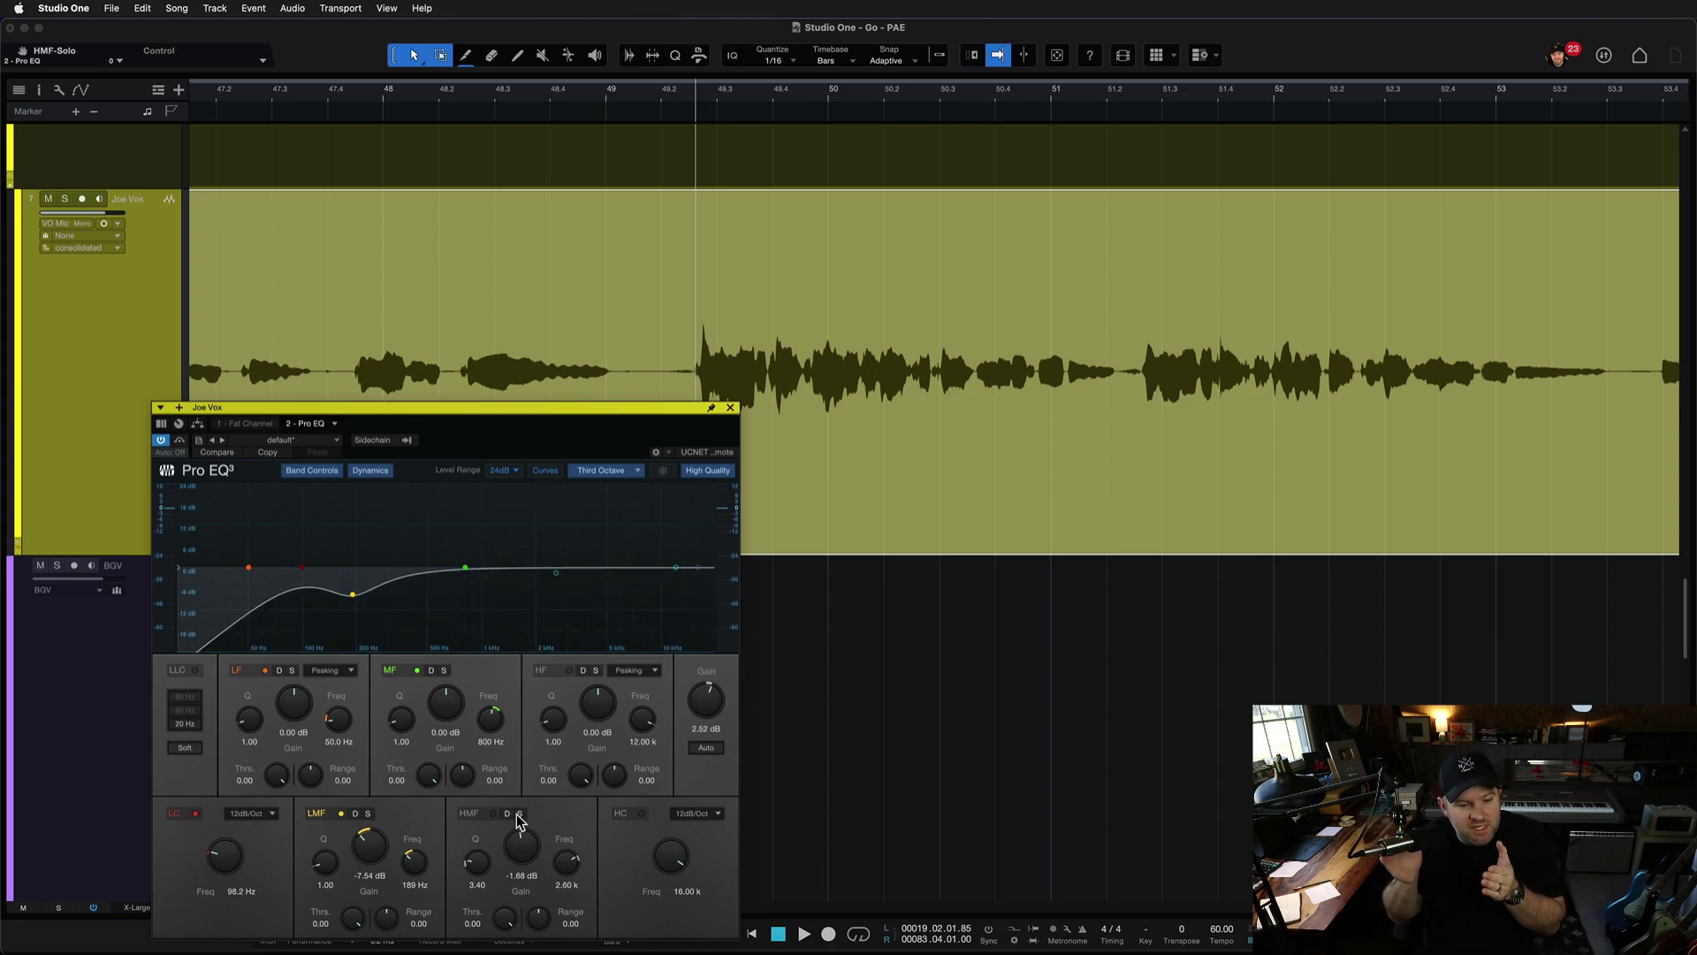
# Narrow the HMF band to a Q of about 11.04 and reset its gain to 0.00 dB
pyautogui.moveTo(527, 847); pyautogui.dragTo(524, 803)
pyautogui.moveTo(477, 865); pyautogui.dragTo(523, 865)
pyautogui.doubleClick(521, 864)
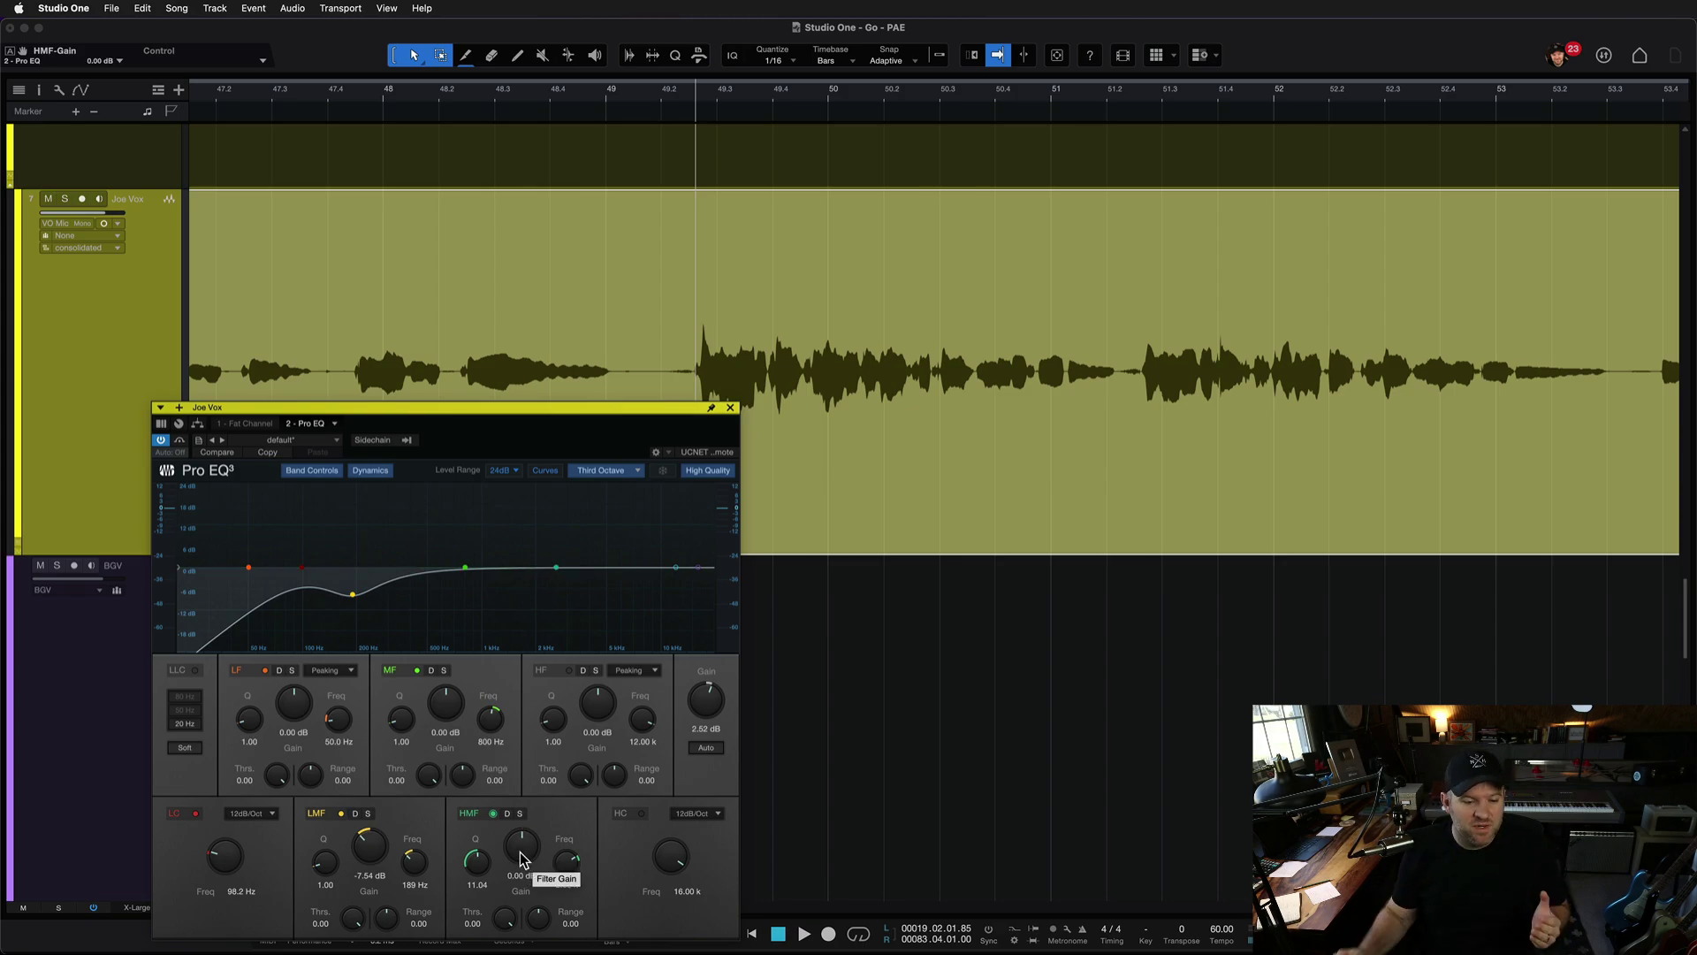
# Compare the vocal with the HMF band flat and boosted about 10.56 dB at 2.60 kHz, and reset the gain to 0.00 dB
pyautogui.press('space')
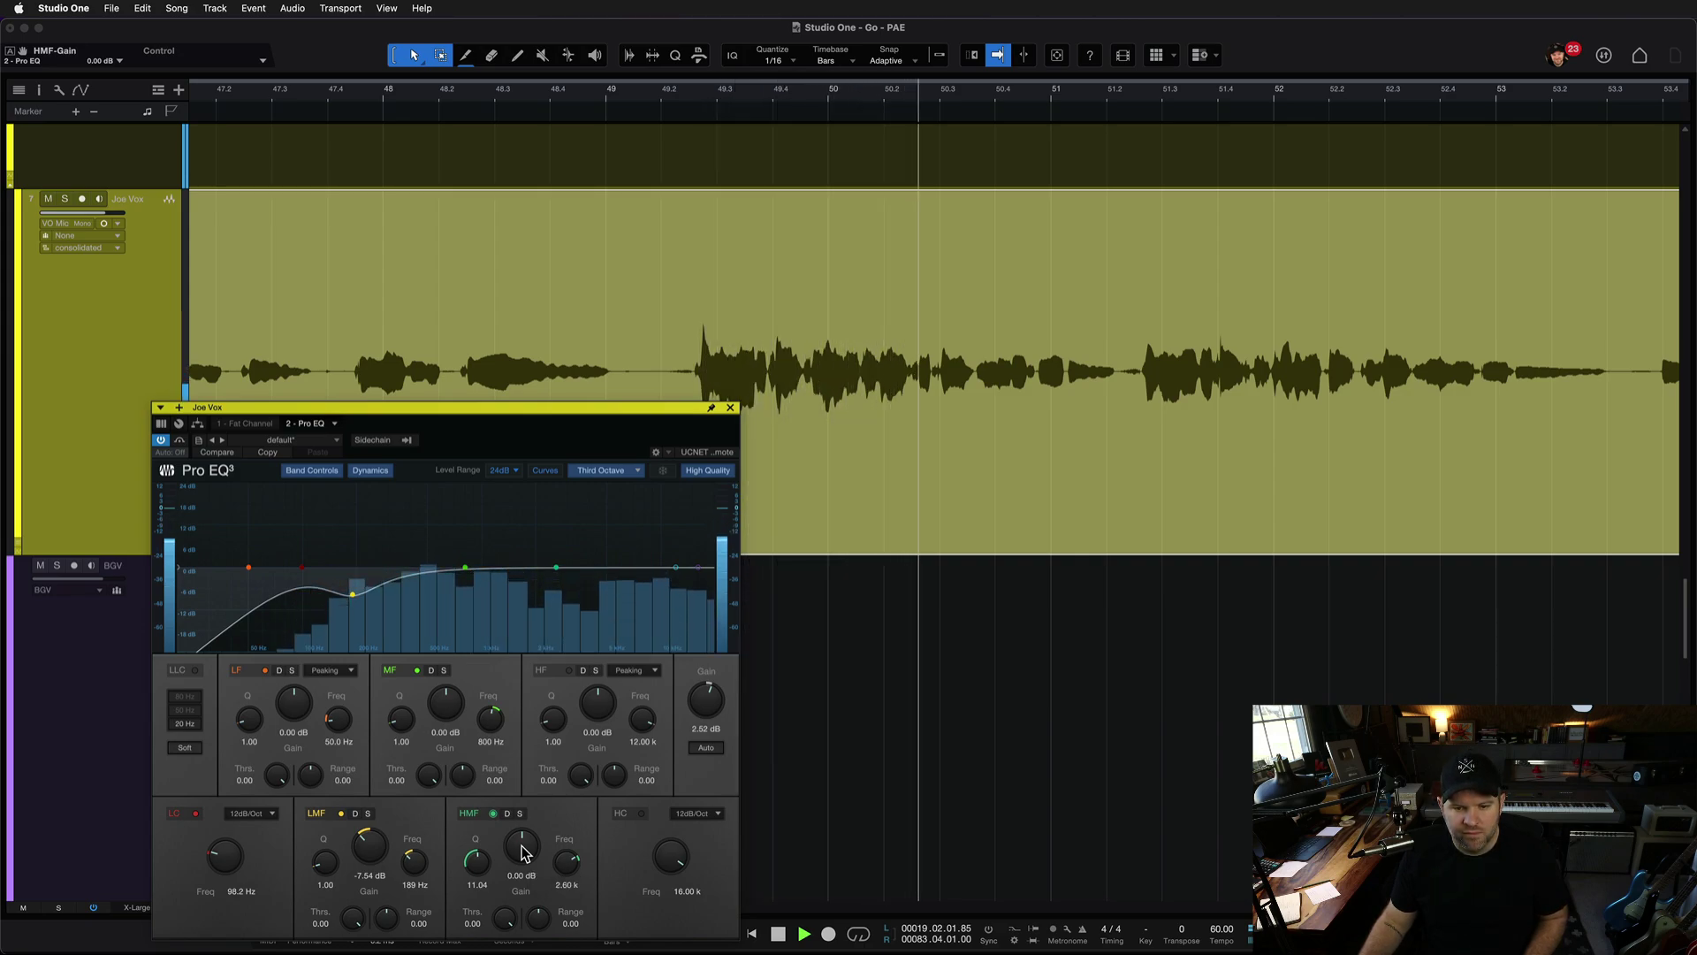
pyautogui.press('space')
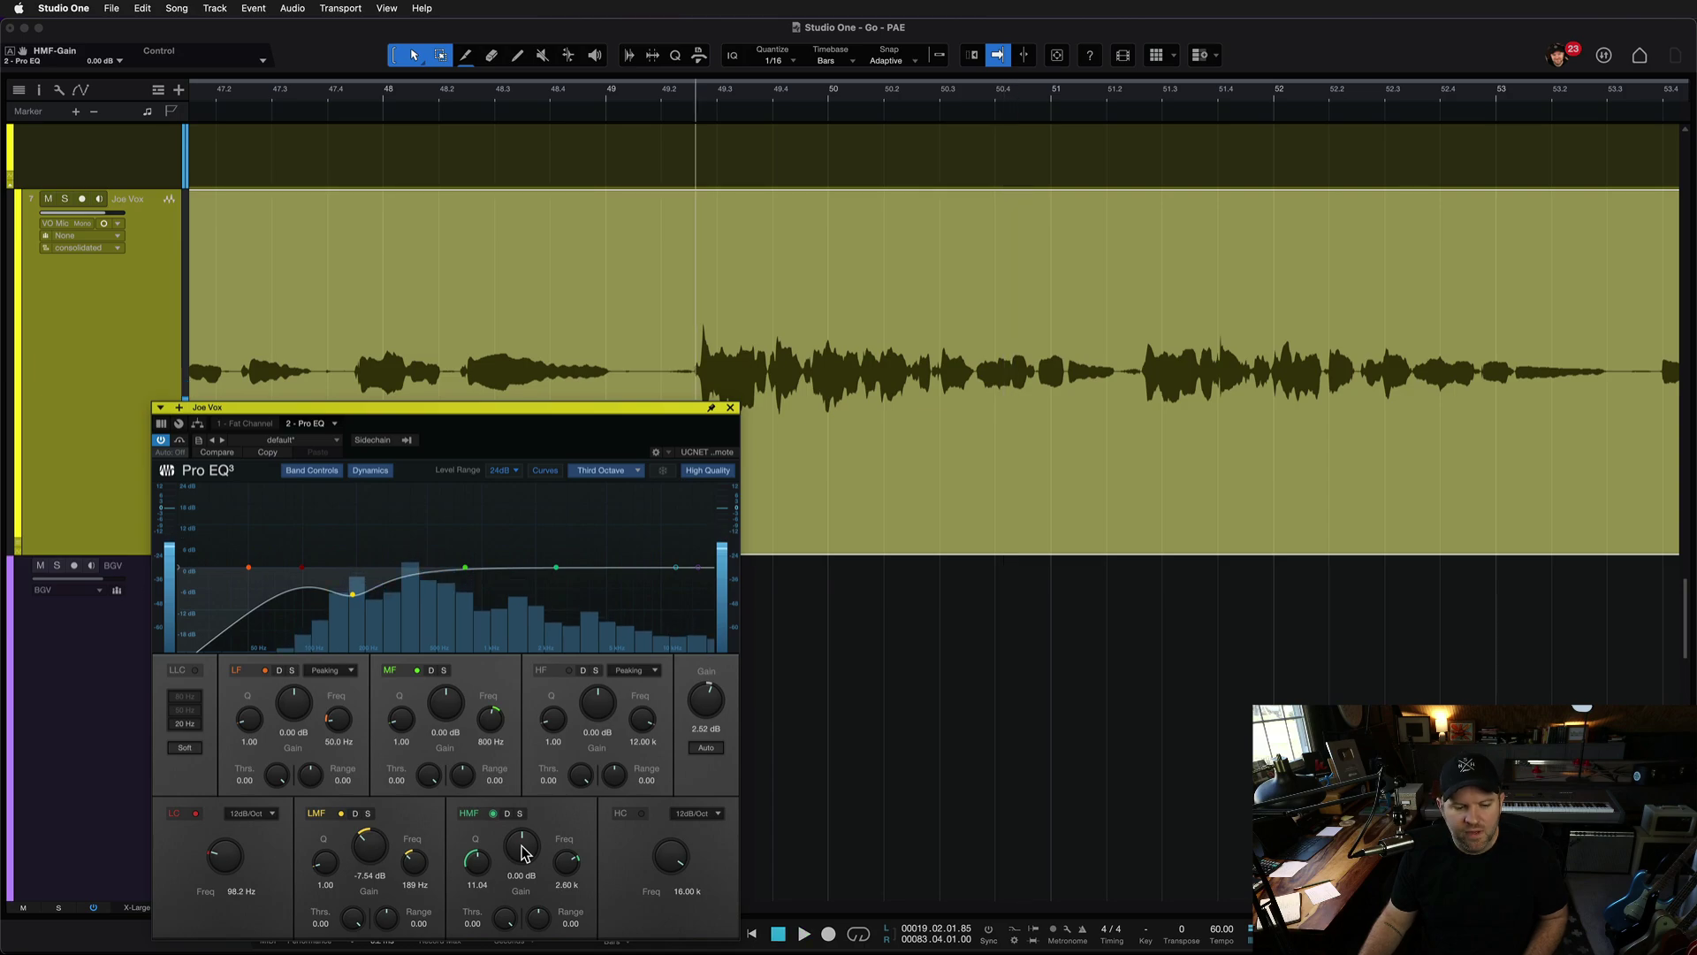
pyautogui.moveTo(523, 852); pyautogui.dragTo(524, 817)
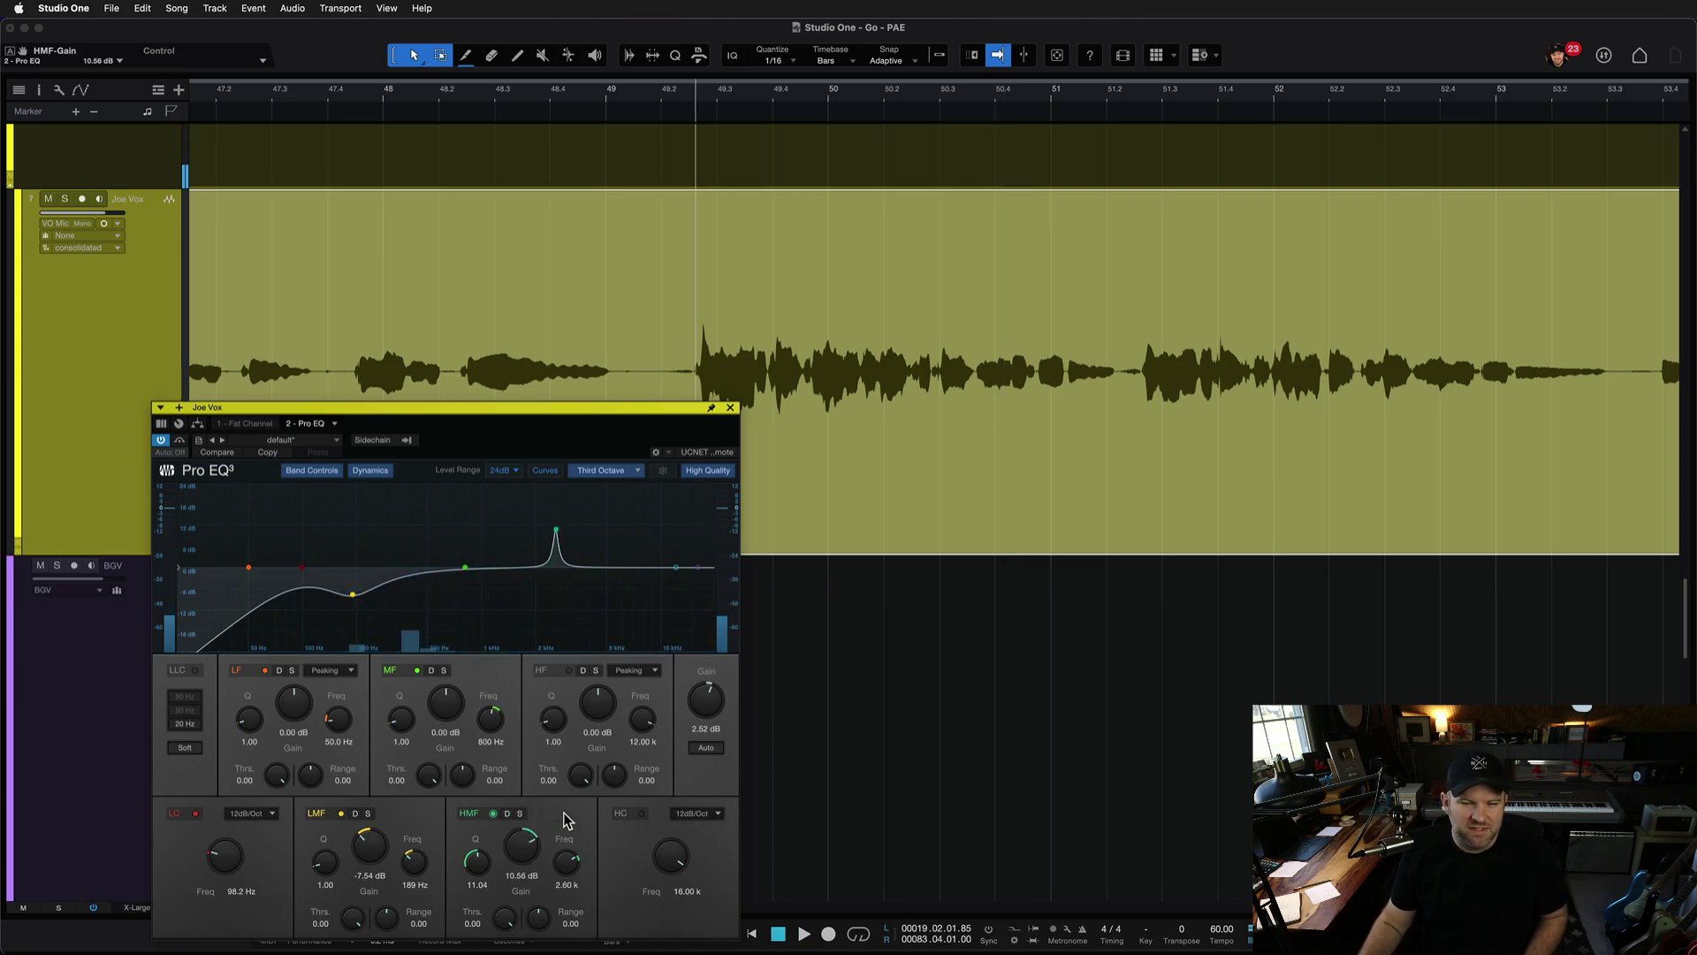
pyautogui.press('space')
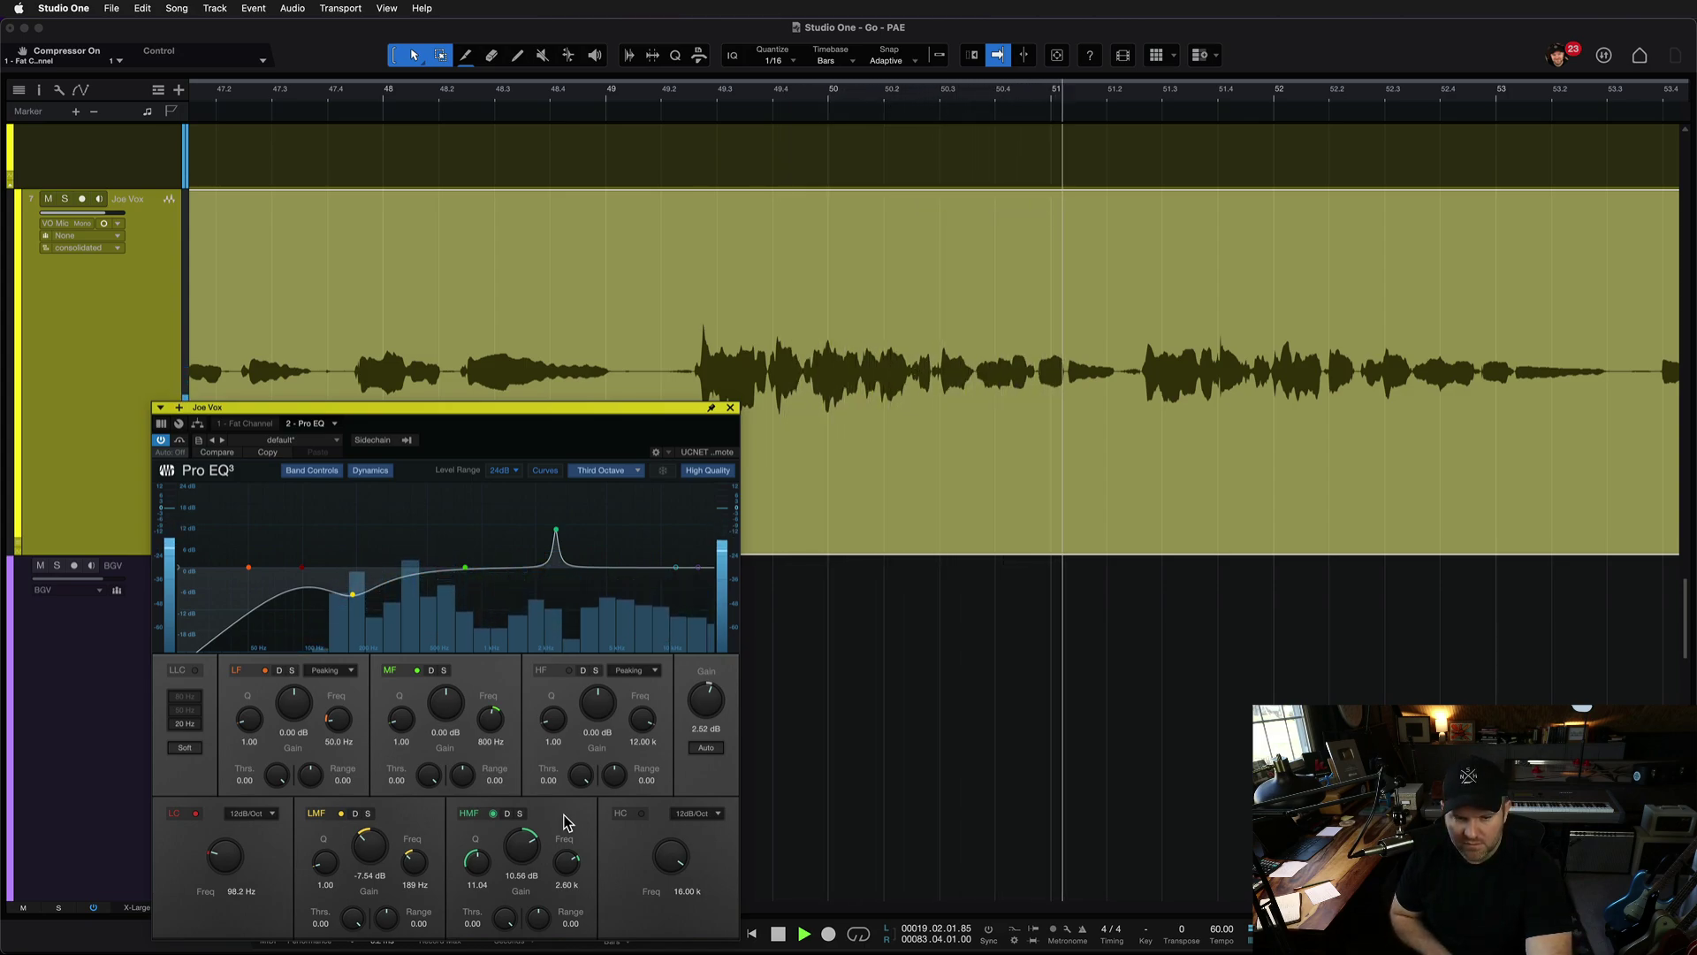
pyautogui.press('space')
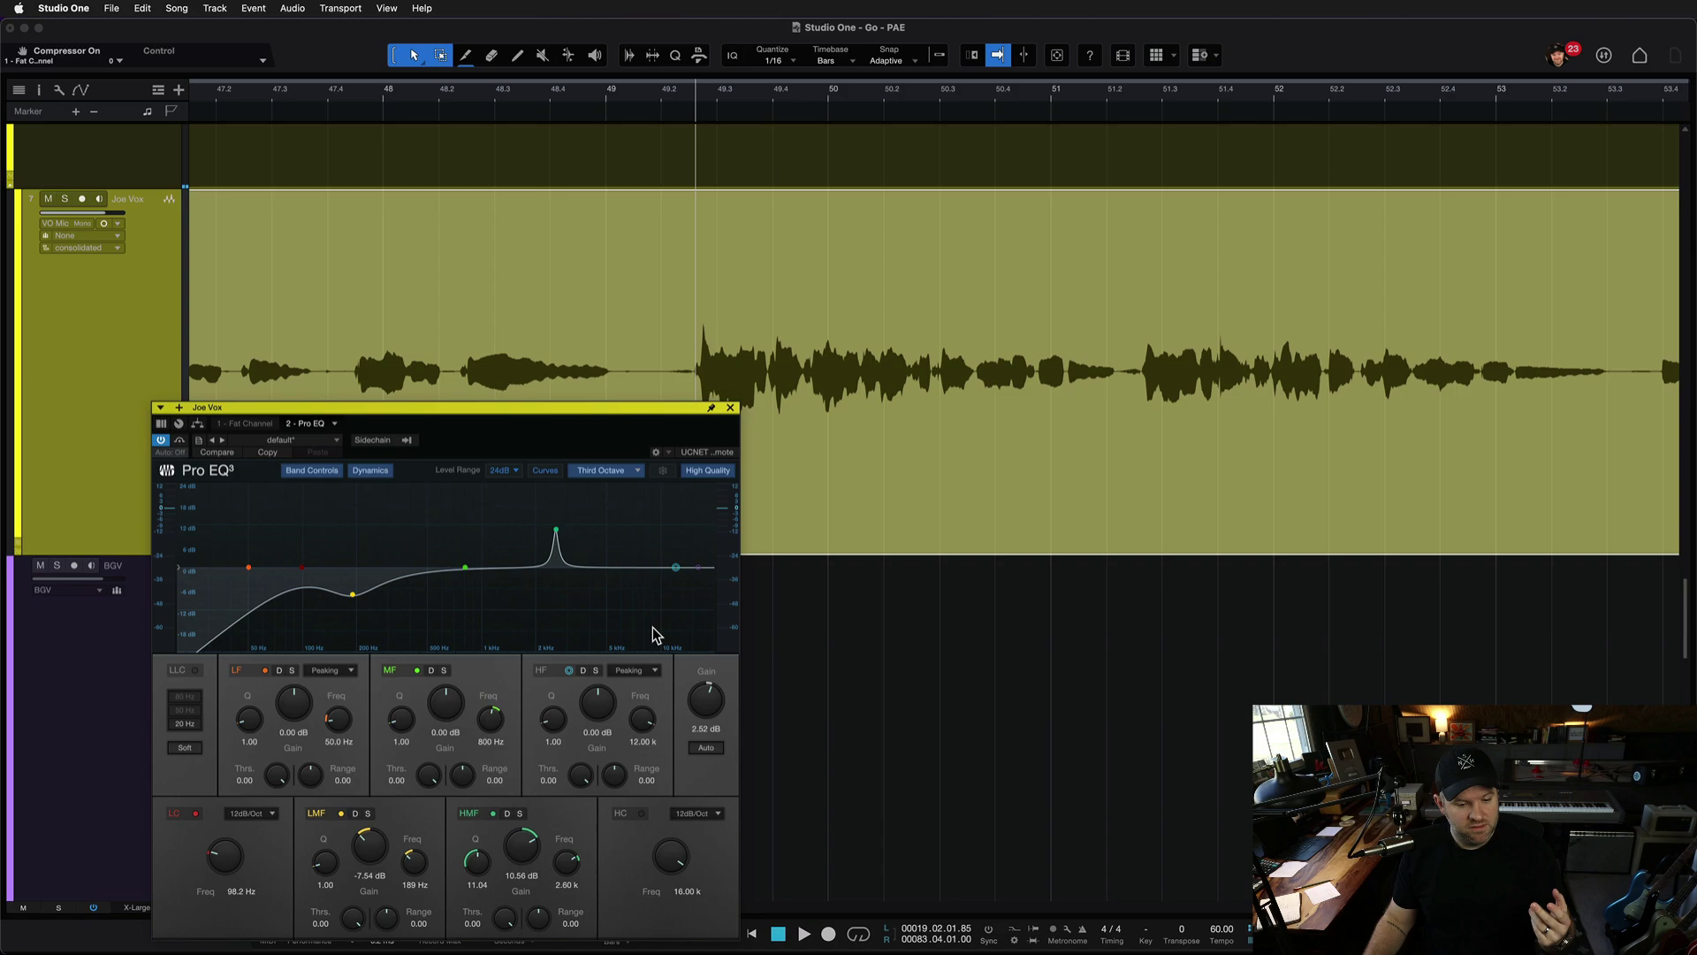
pyautogui.keyDown('alt'); pyautogui.click(523, 846); pyautogui.keyUp('alt')
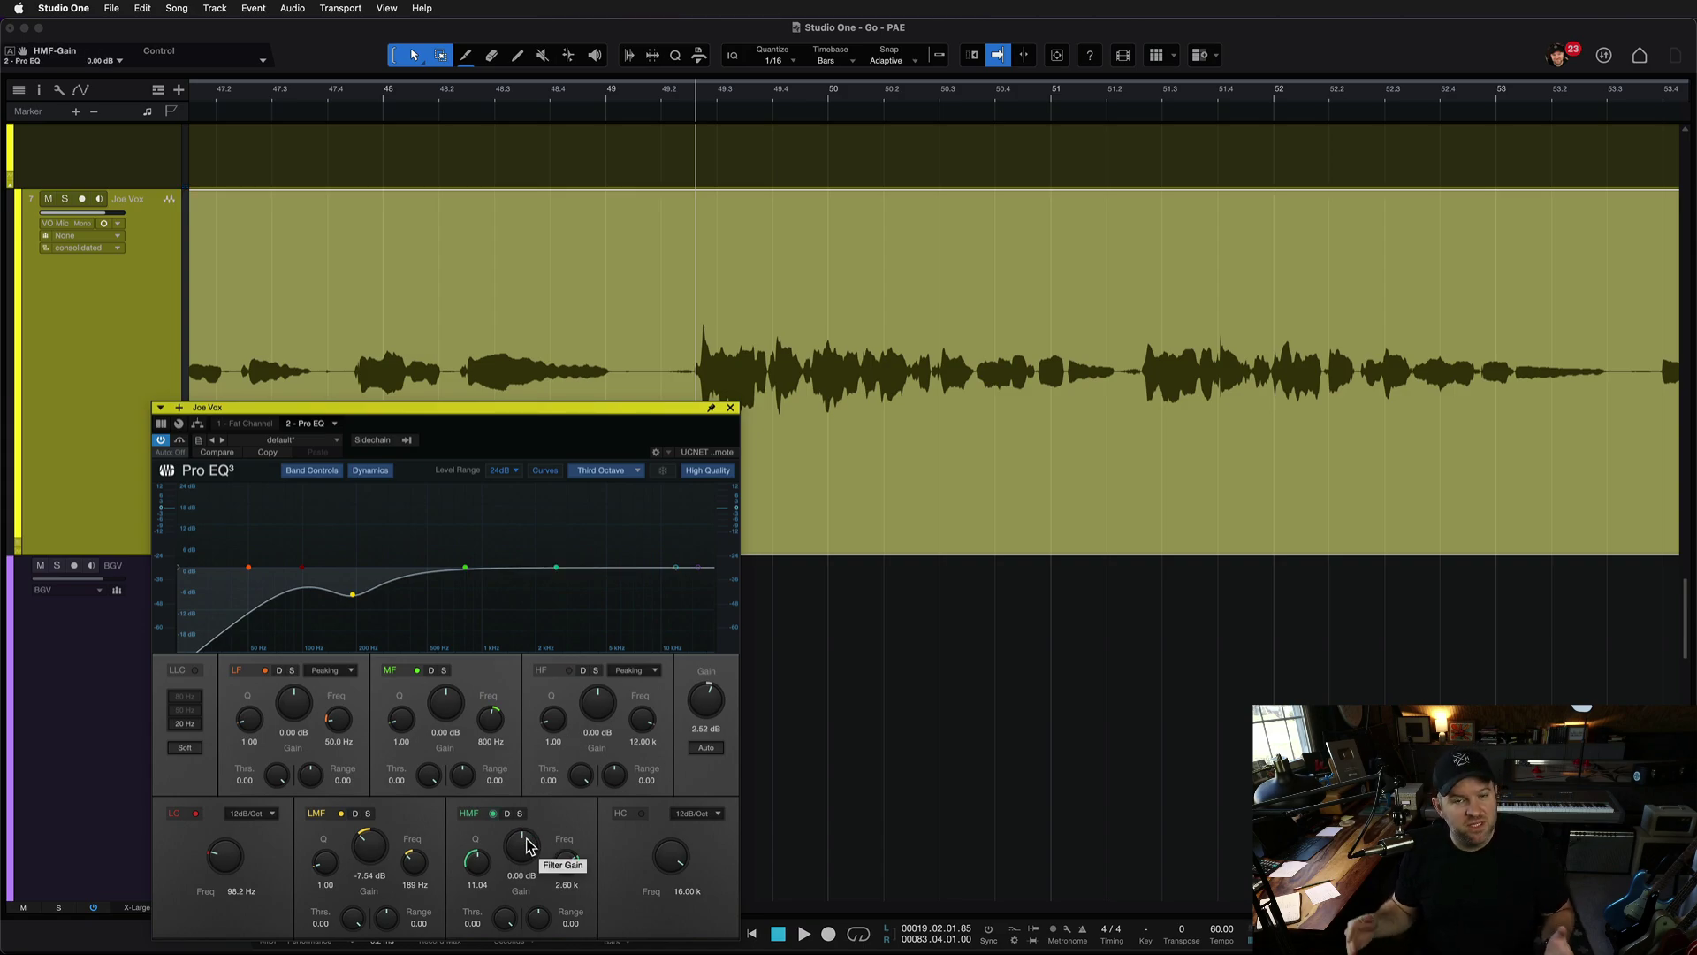